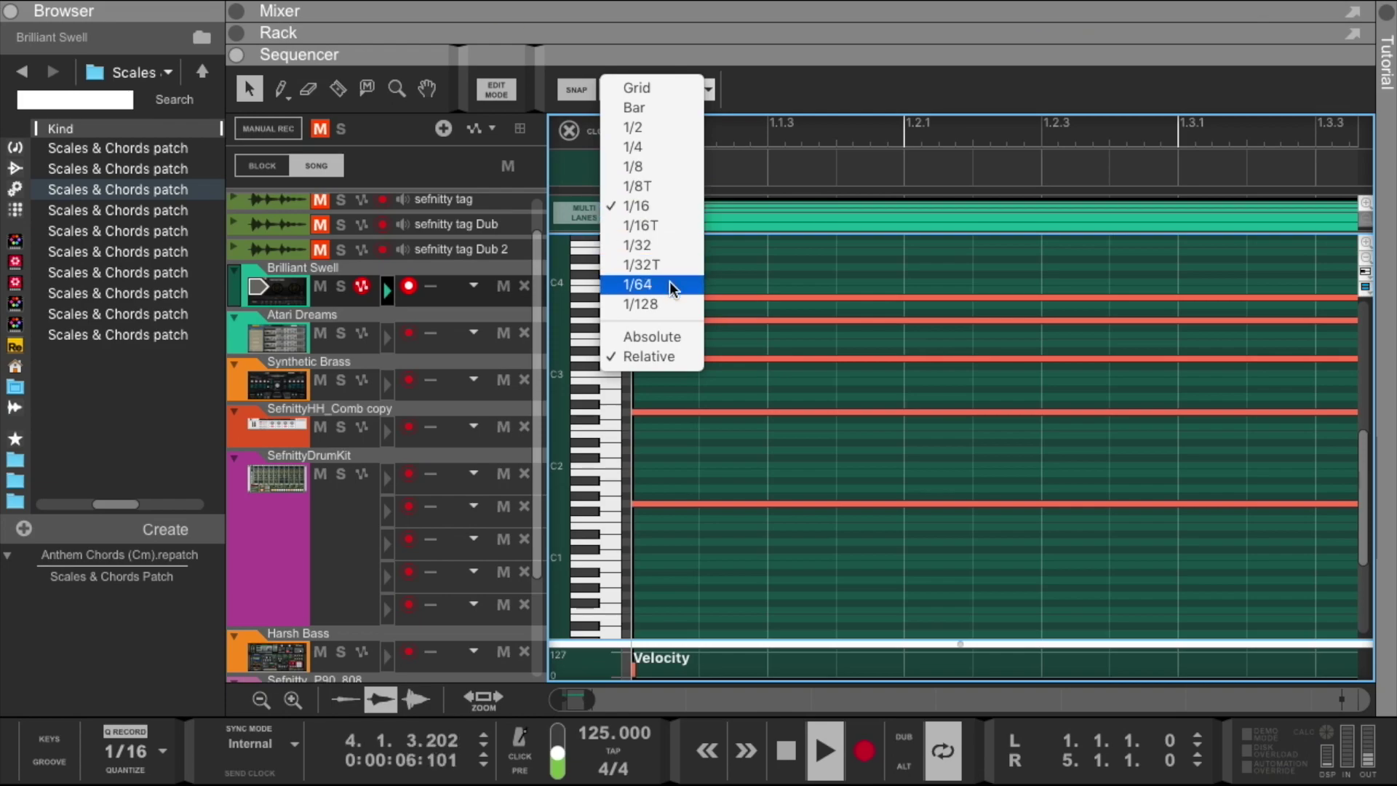
# Set the snap value to 1/64 and trim the start of the A#3 note in the first chord to 1.1.1.120
pyautogui.click(670, 284)
pyautogui.click(640, 298)
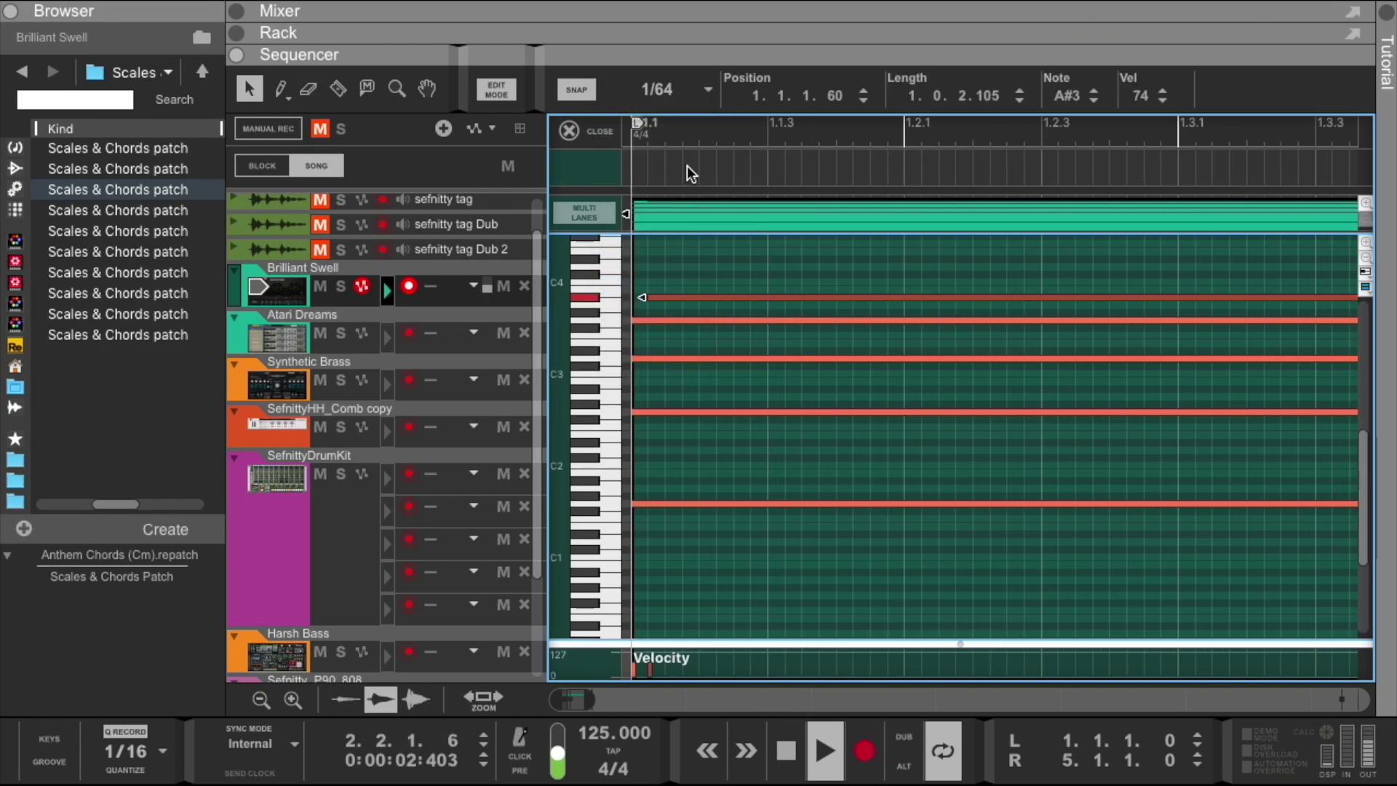
pyautogui.moveTo(592, 703); pyautogui.dragTo(551, 706)
pyautogui.click(702, 95)
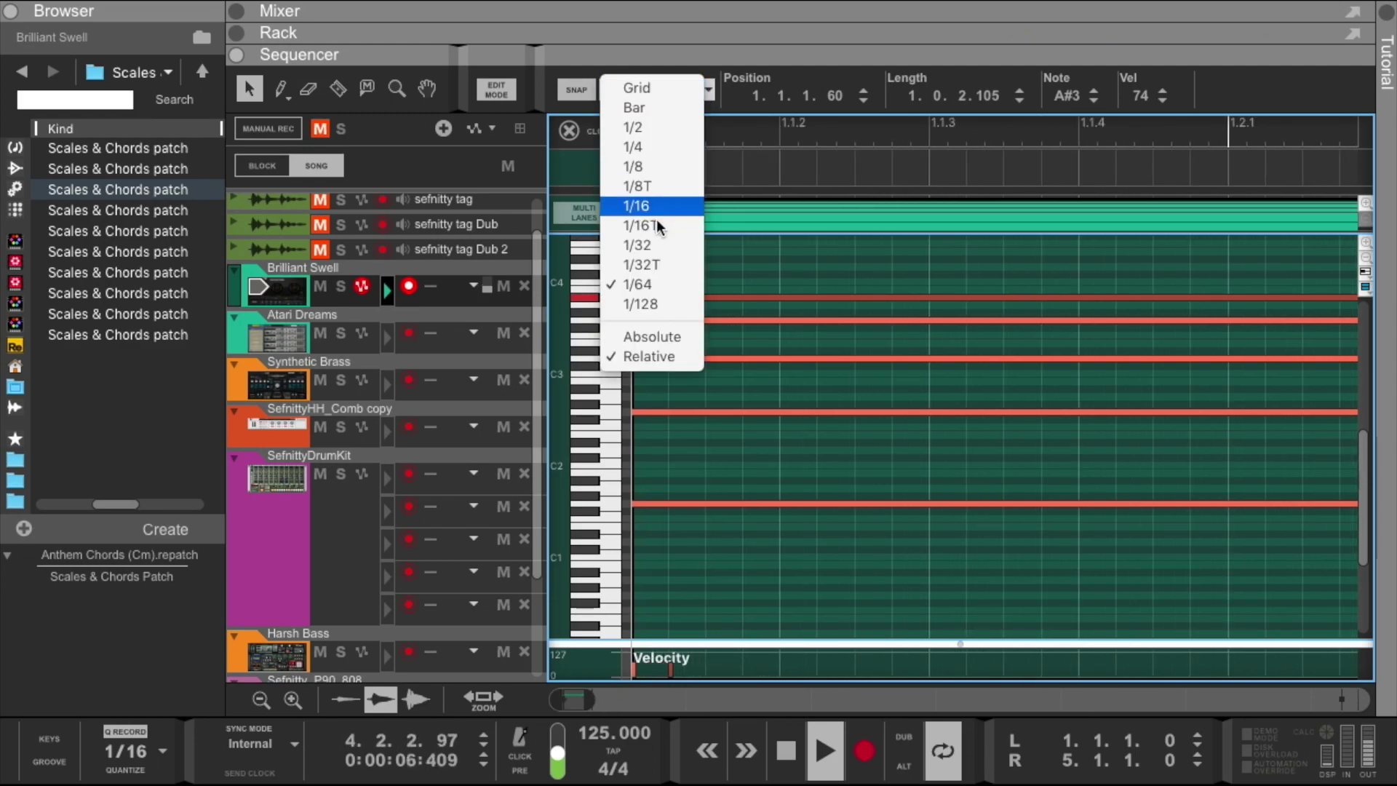
pyautogui.click(652, 284)
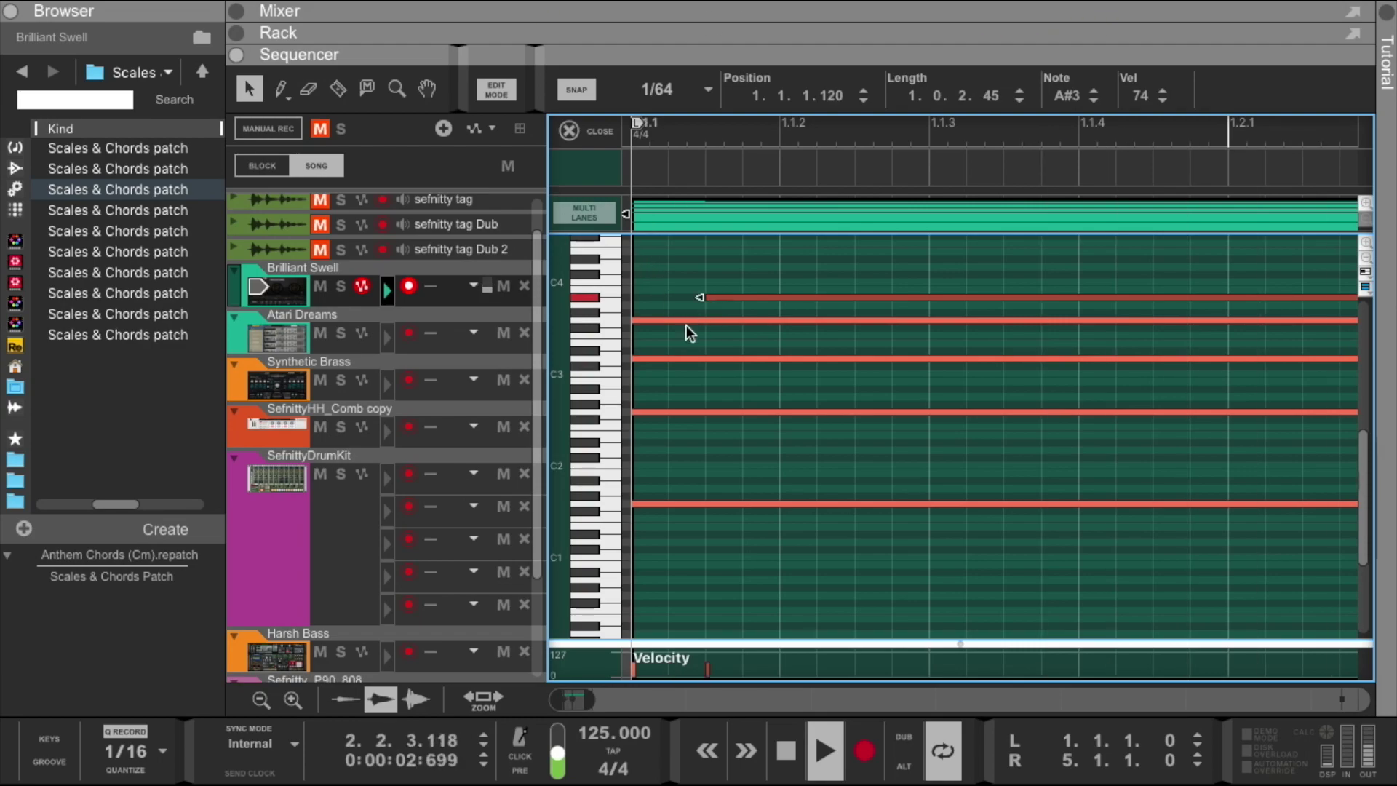
pyautogui.click(662, 321)
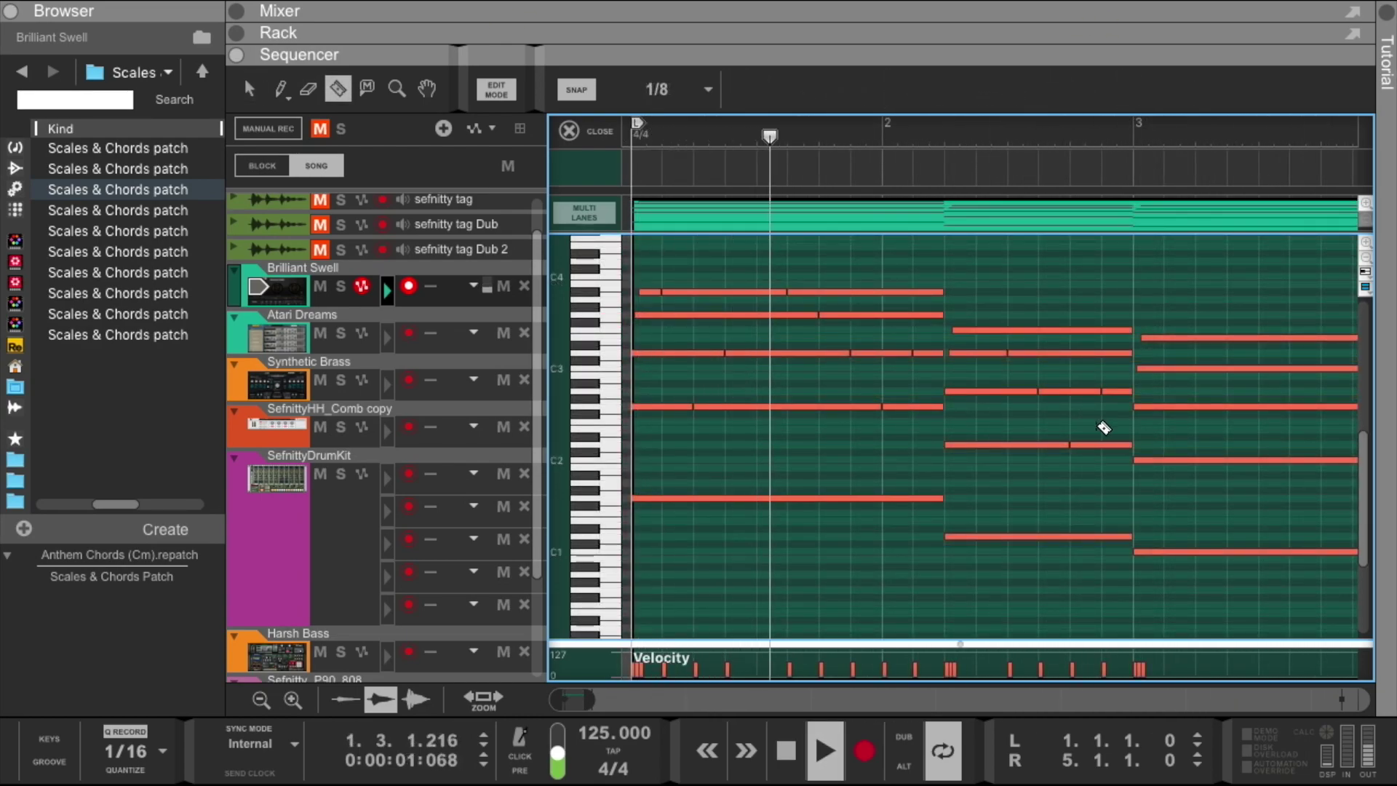
# Undo the last razor cut and split the D3 note just before bar 3 on the 1/8 grid
pyautogui.hotkey('ctrl', 'z')
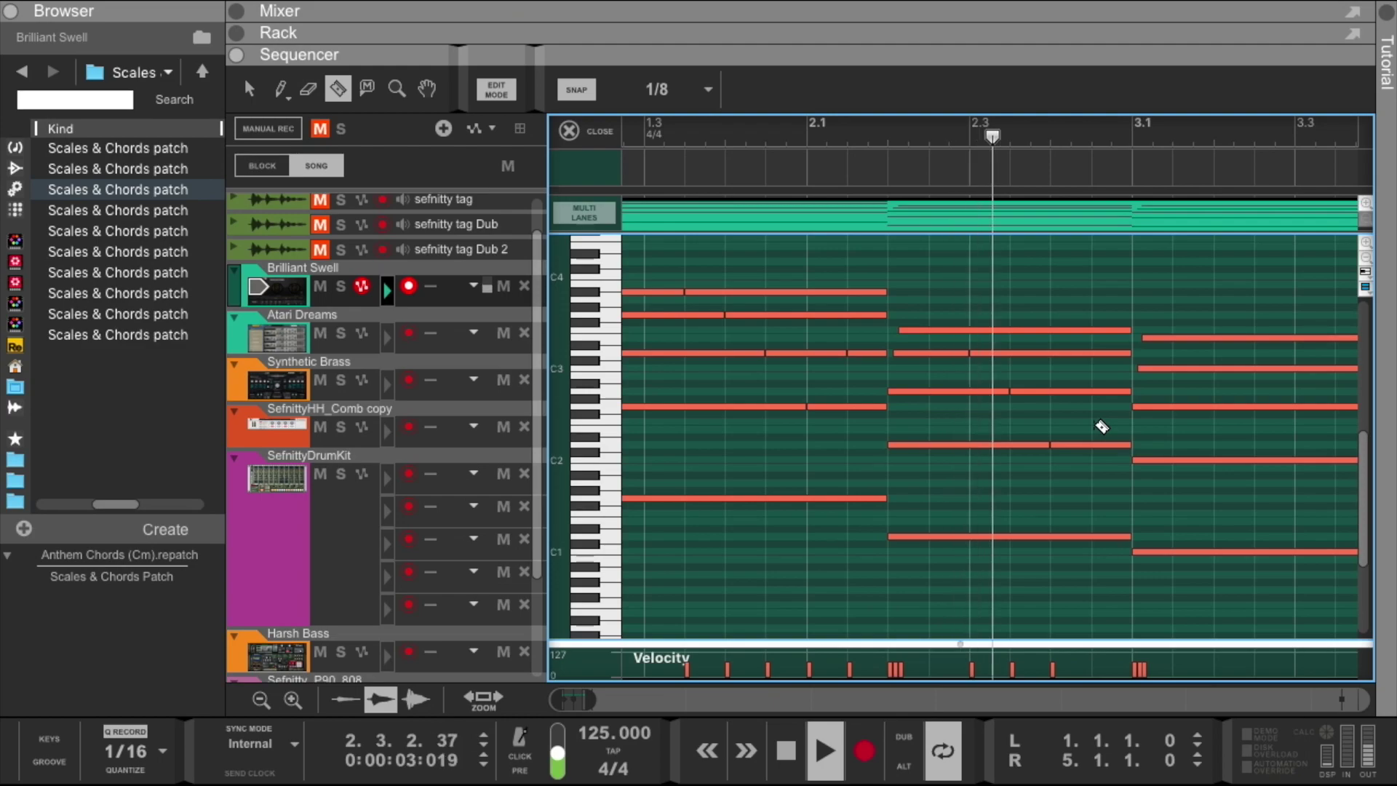
pyautogui.click(1094, 353)
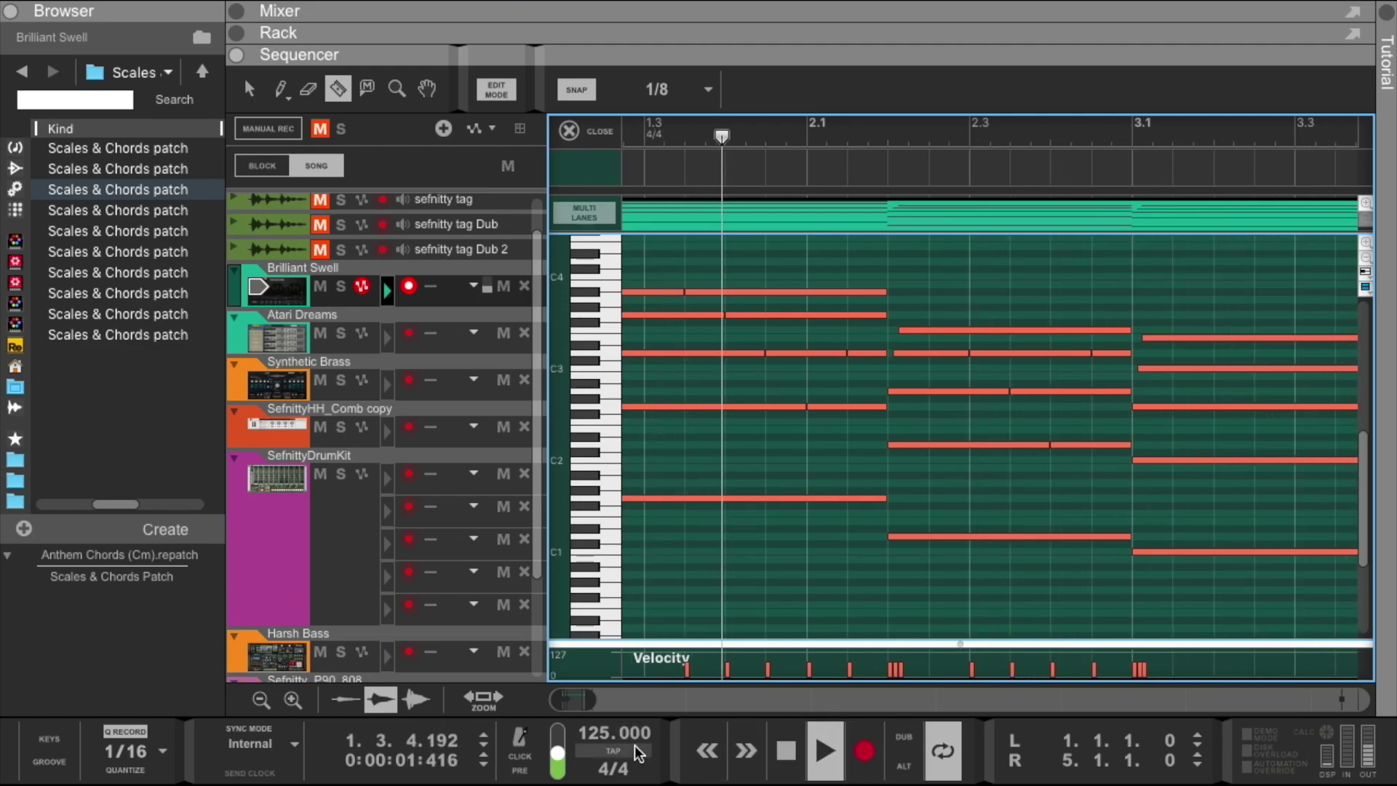
pyautogui.moveTo(558, 699); pyautogui.dragTo(551, 699)
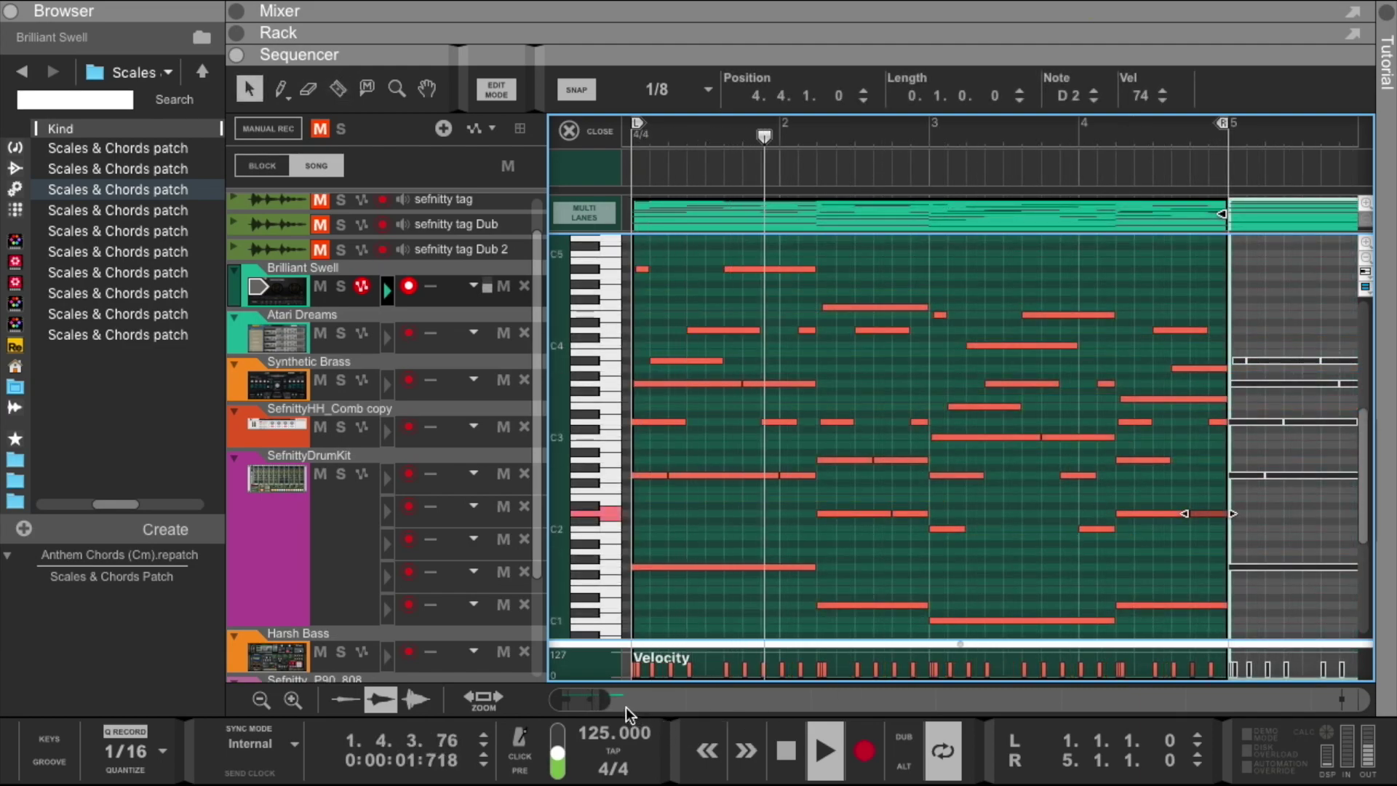
# Move the second chord clip to bar 9 and place a copy of the first clip at bar 5
pyautogui.moveTo(610, 700); pyautogui.dragTo(677, 701)
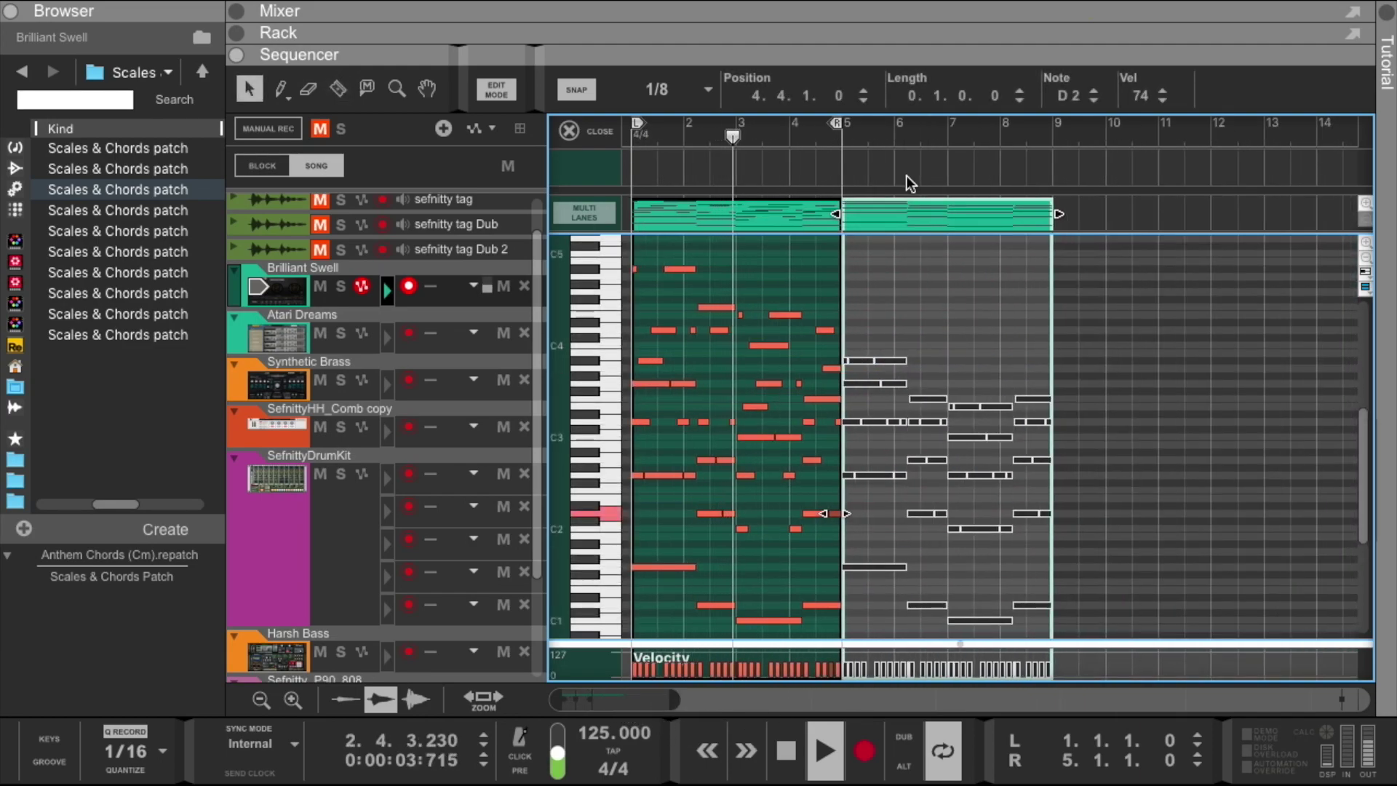
pyautogui.moveTo(910, 220); pyautogui.dragTo(1140, 207)
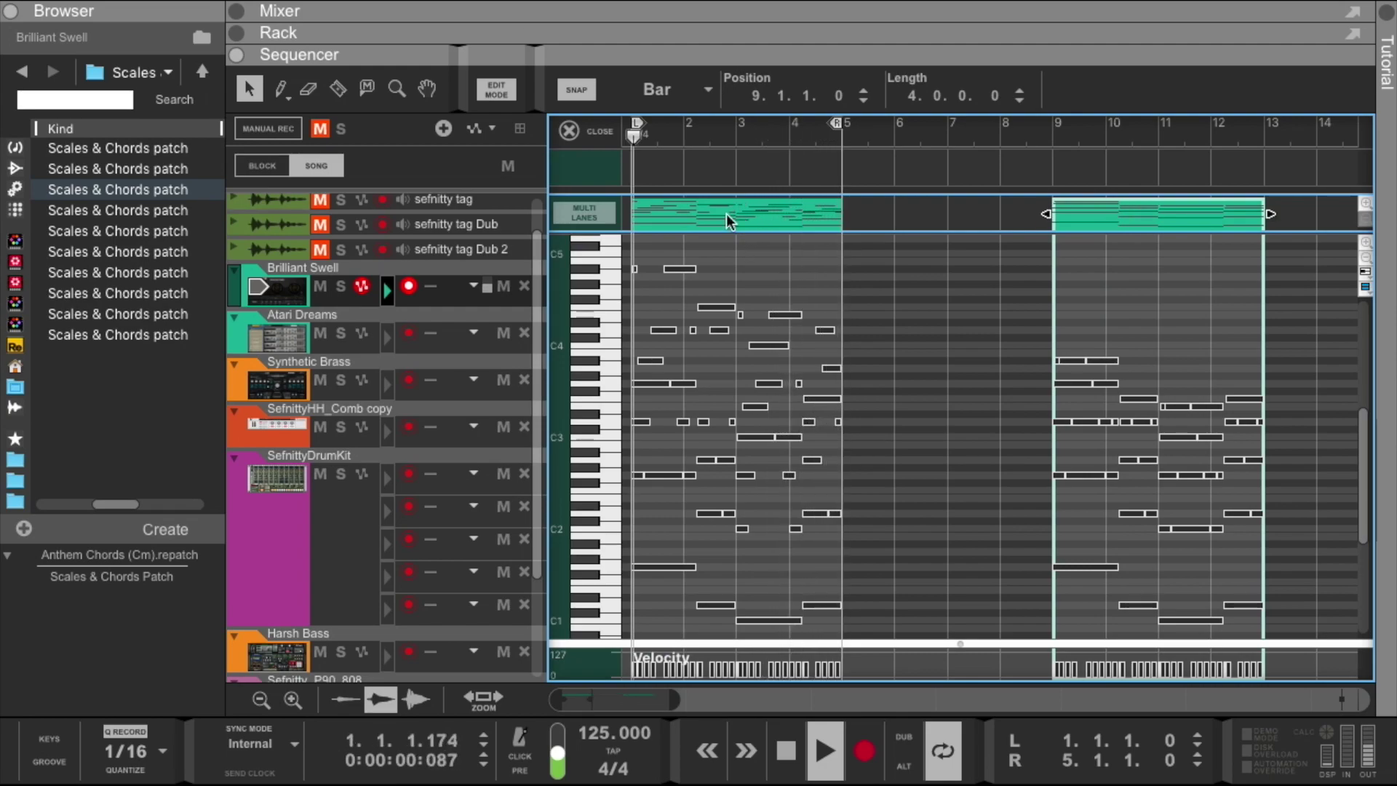
pyautogui.moveTo(722, 216); pyautogui.dragTo(933, 213)
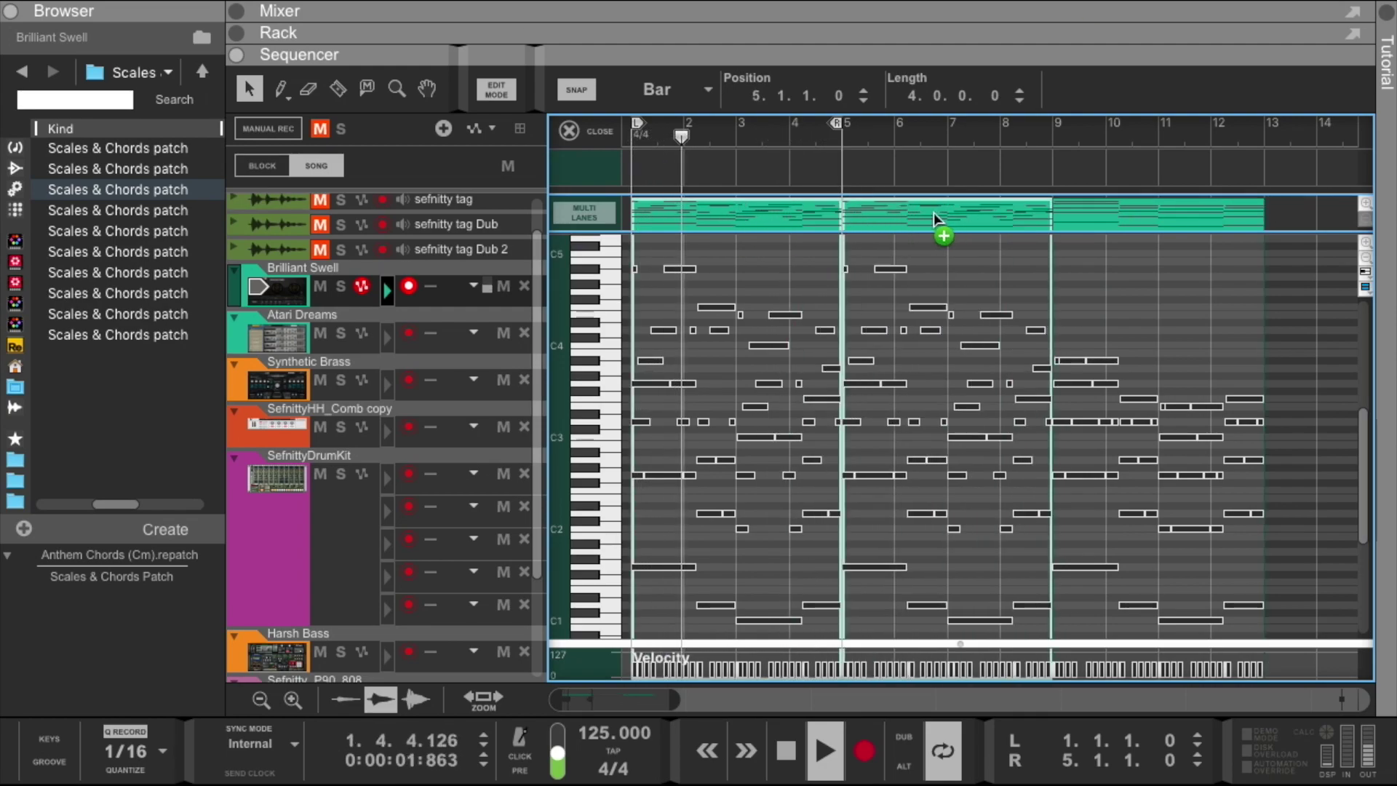
# Open the first clip for note editing and raise its G3 note at 1.4.1 one octave to G4
pyautogui.click(741, 216)
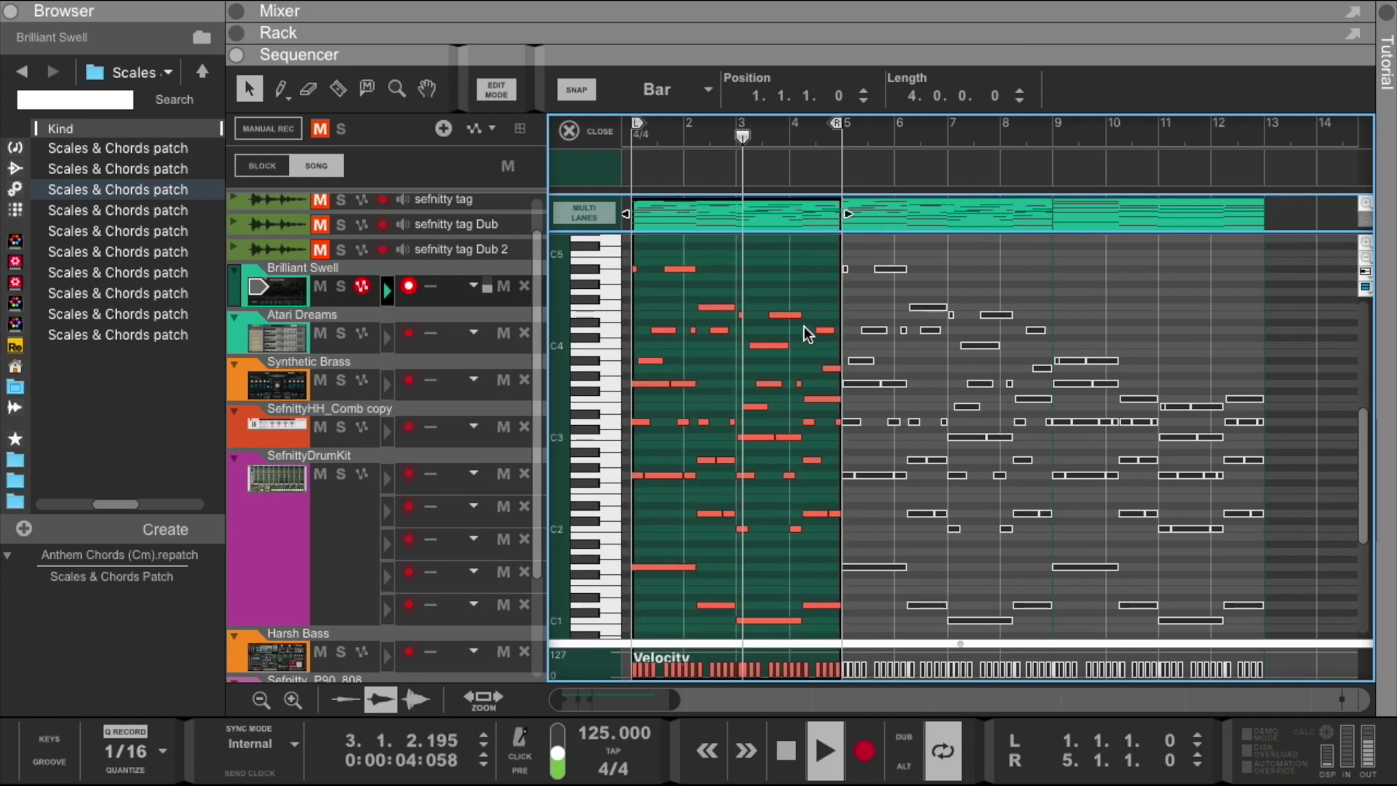
pyautogui.moveTo(669, 697); pyautogui.dragTo(600, 698)
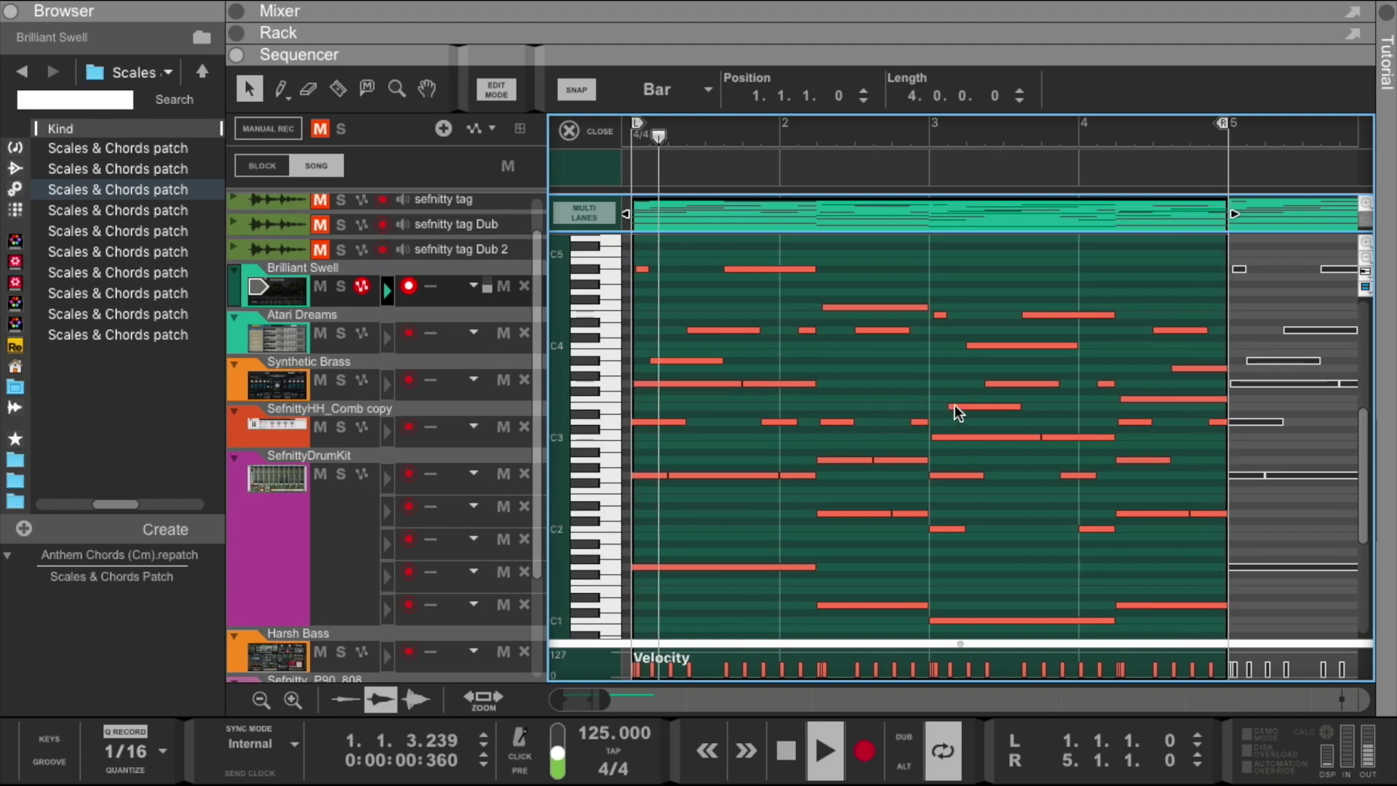
pyautogui.scroll(2, 875, 372)
pyautogui.click(770, 448)
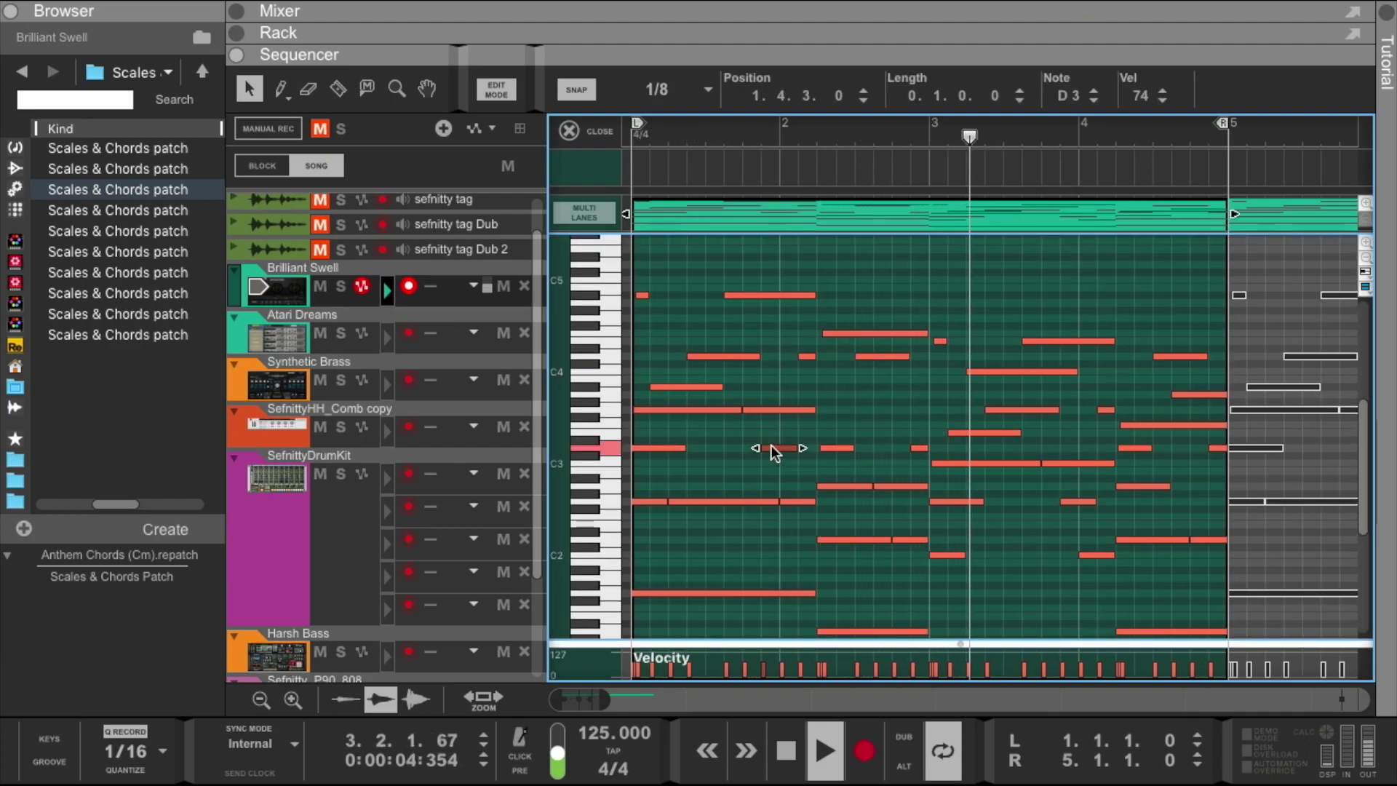
pyautogui.click(775, 409)
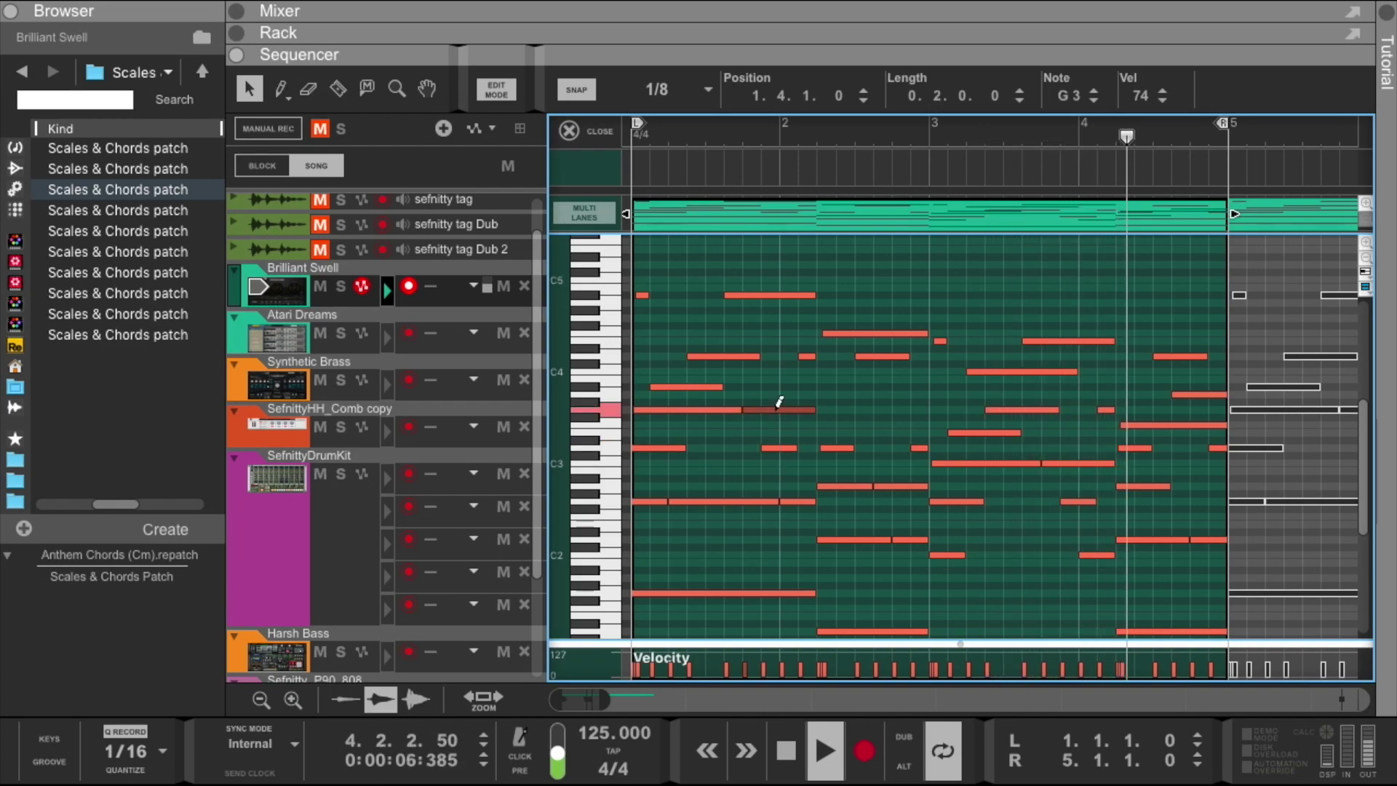
pyautogui.hotkey('shift', 'Up')
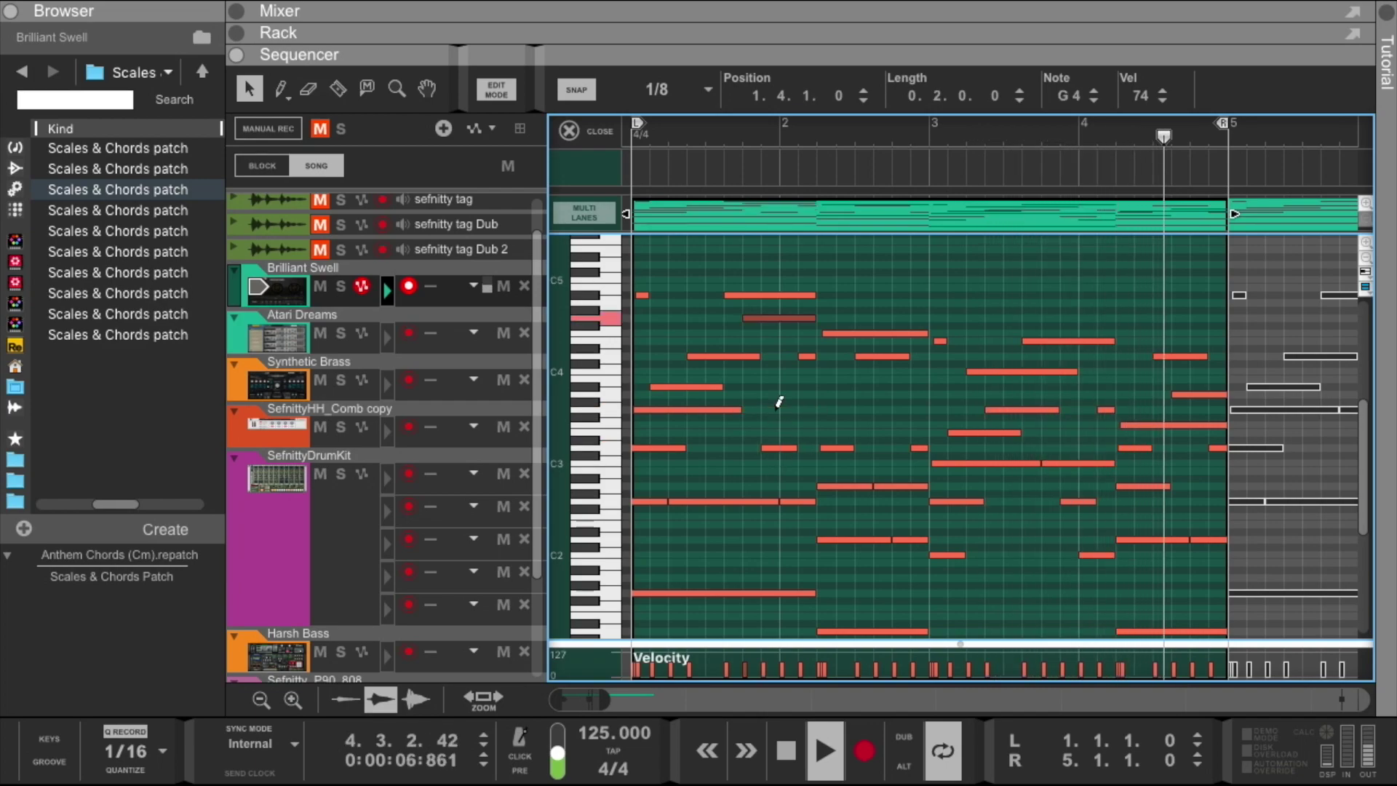
# Try the note at 1.1.3 an octave higher as A#4, and raise the D4 note at 1.2.3 to D5
pyautogui.click(666, 384)
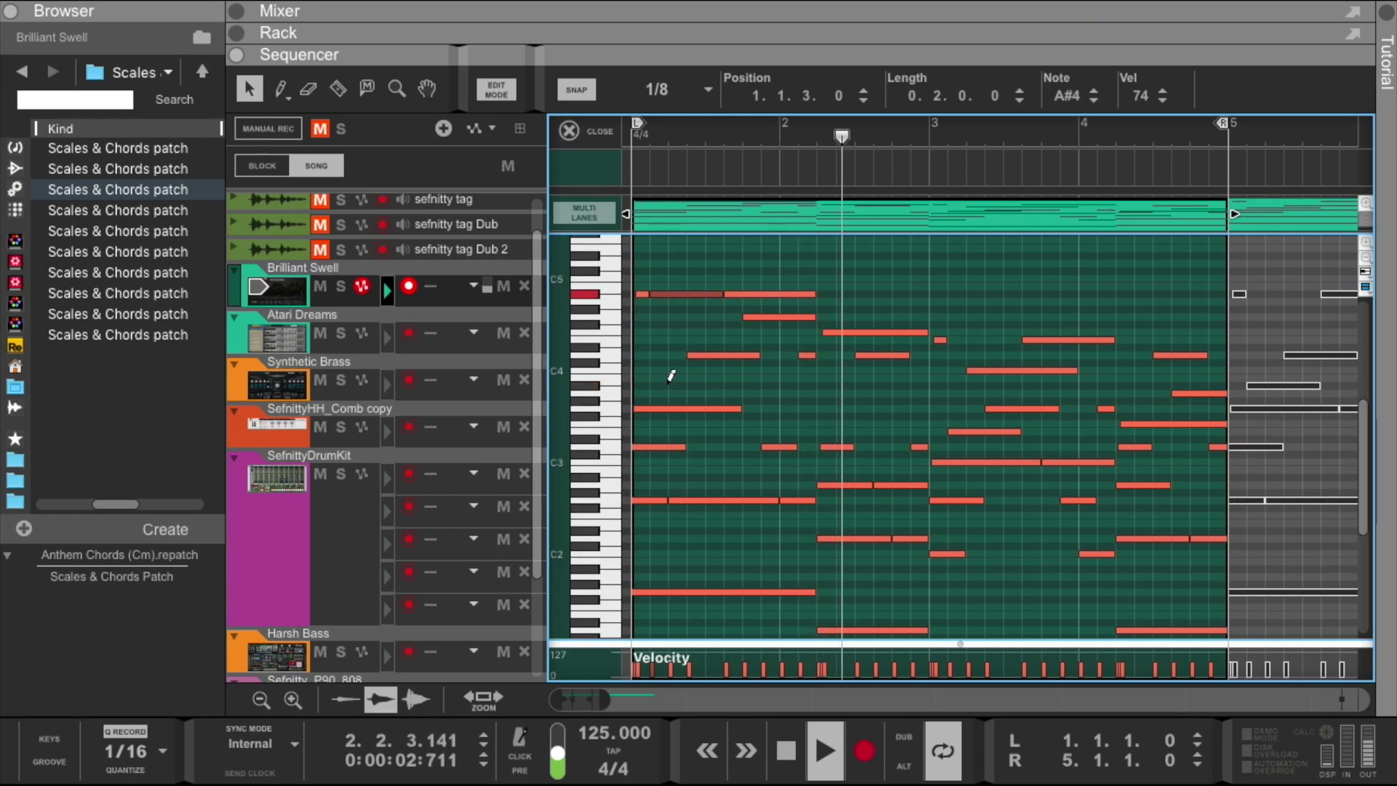
pyautogui.moveTo(669, 382); pyautogui.dragTo(701, 357)
pyautogui.hotkey('shift', 'Up')
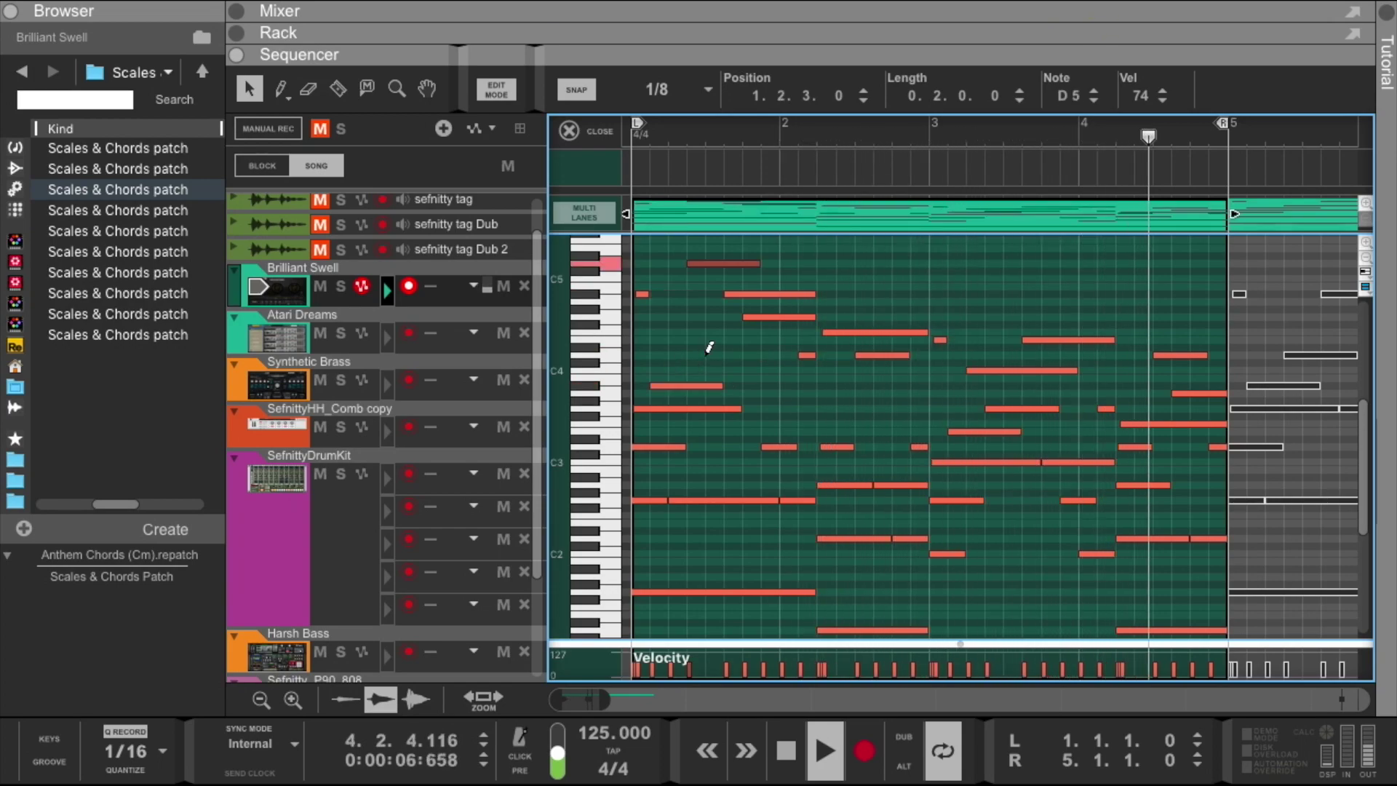
# Raise the D4 note at 2.3.1 to D5 and the F4 note at 2.2.1.120 to F5
pyautogui.scroll(2, 704, 353)
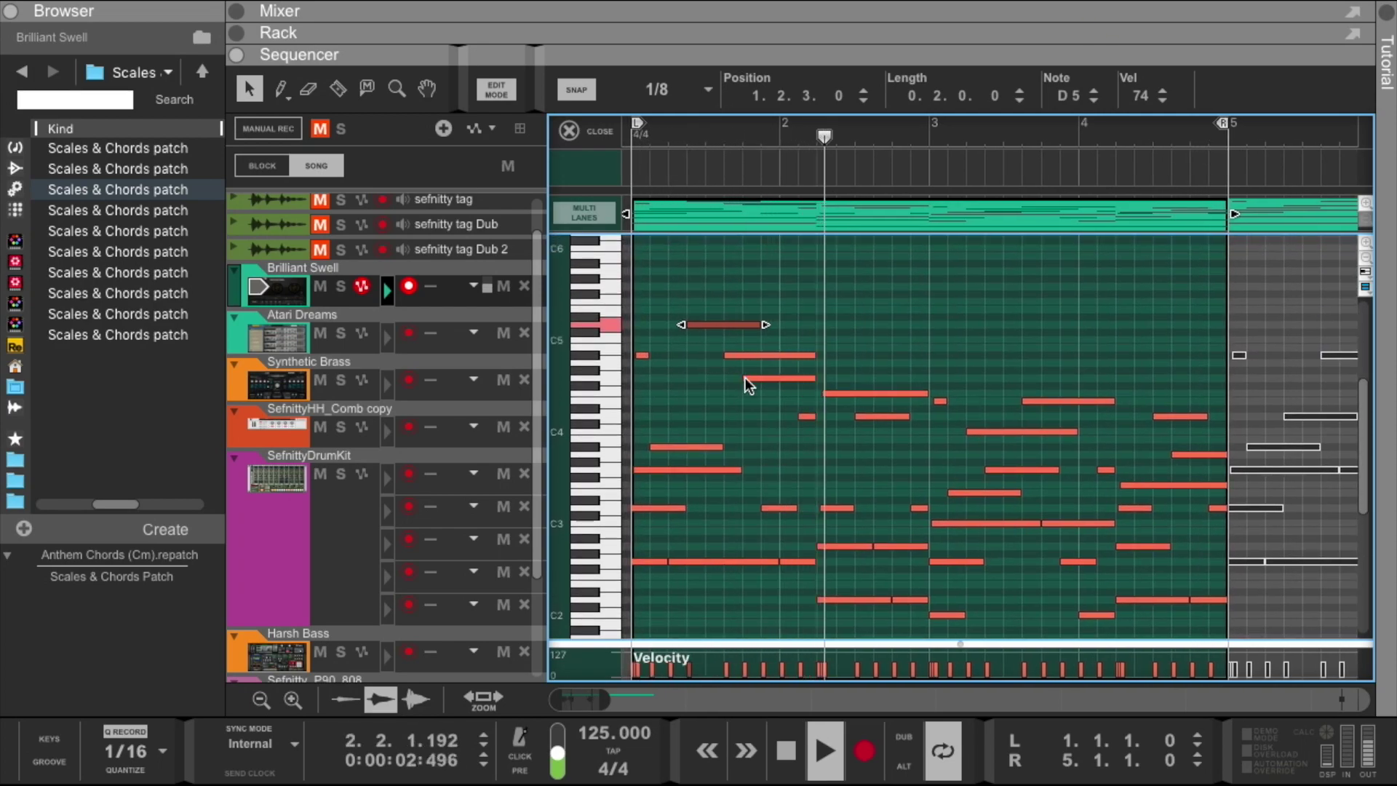
pyautogui.click(861, 417)
pyautogui.press('shift+super+Up')
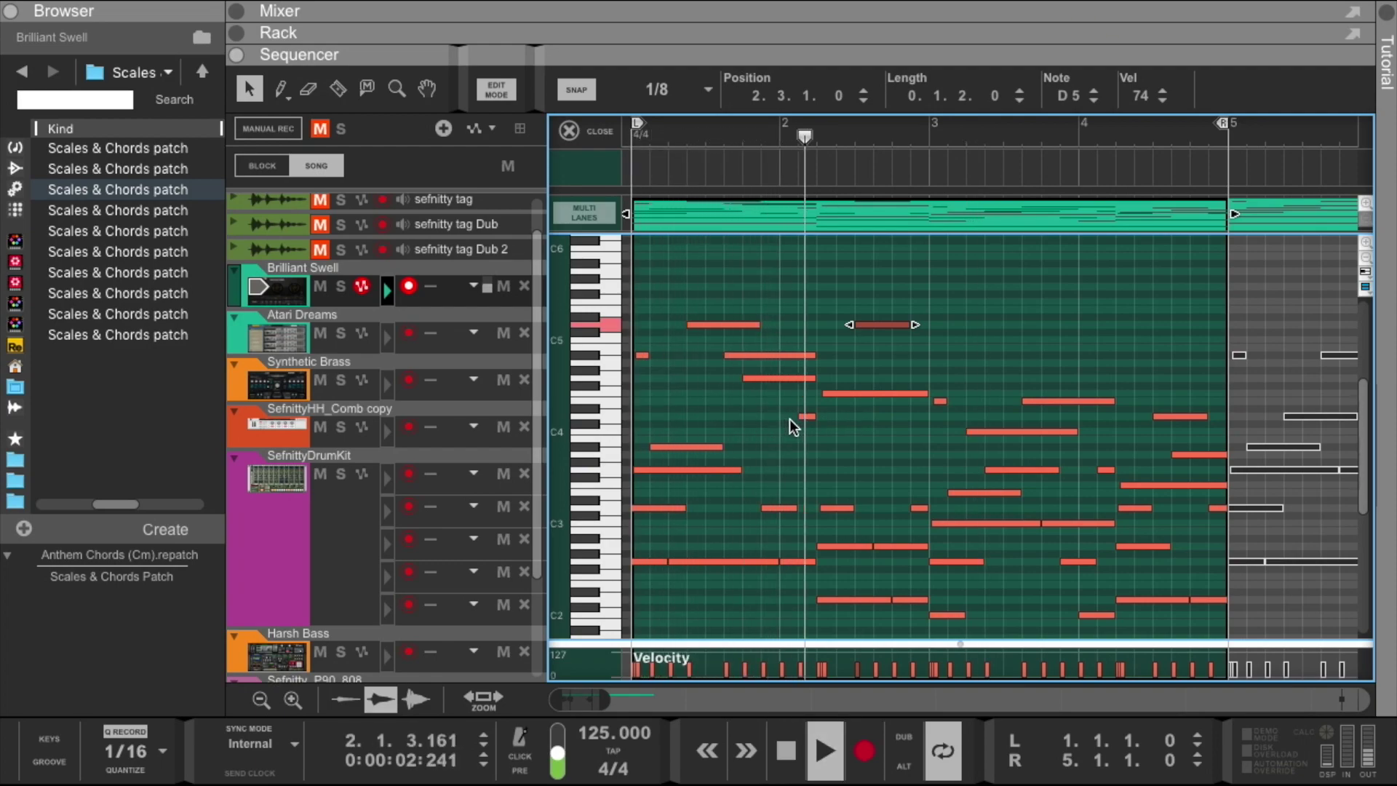
pyautogui.click(833, 507)
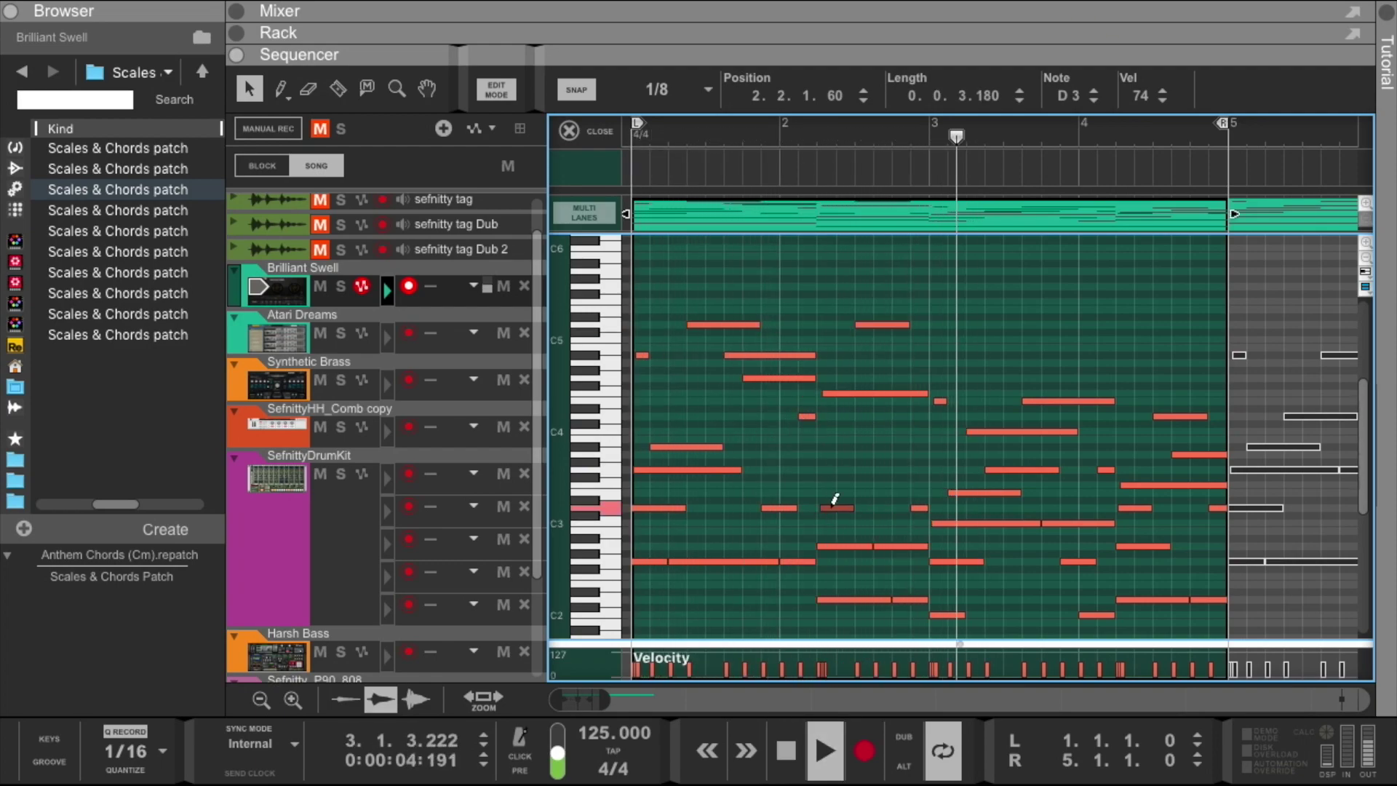
pyautogui.click(831, 392)
pyautogui.hotkey('shift', 'Up')
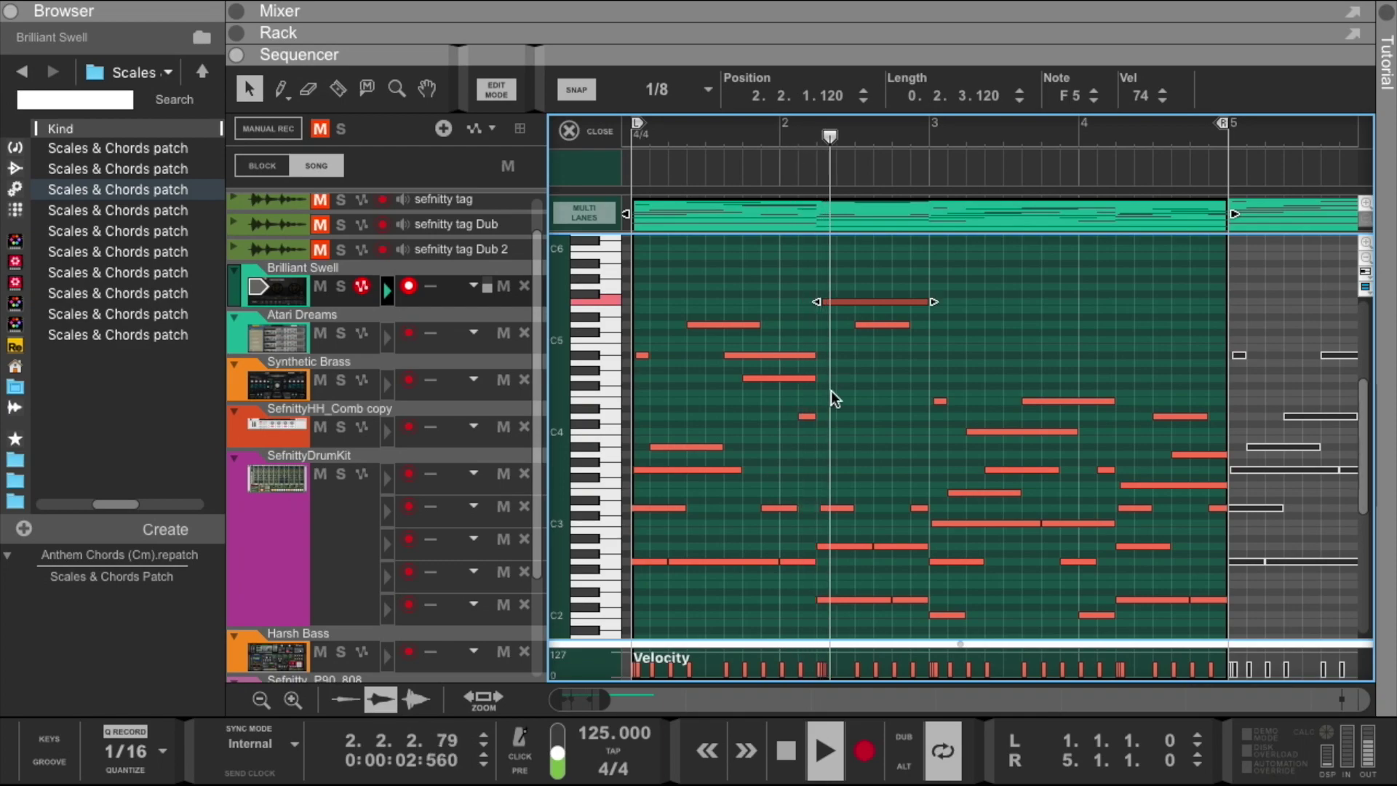
# Raise the E3 note at 3.1.3 two octaves to E5 and the C4 note at 3.2.1 one octave to C5
pyautogui.click(958, 493)
pyautogui.hotkey('shift', 'Up')
pyautogui.hotkey('shift', 'Up')
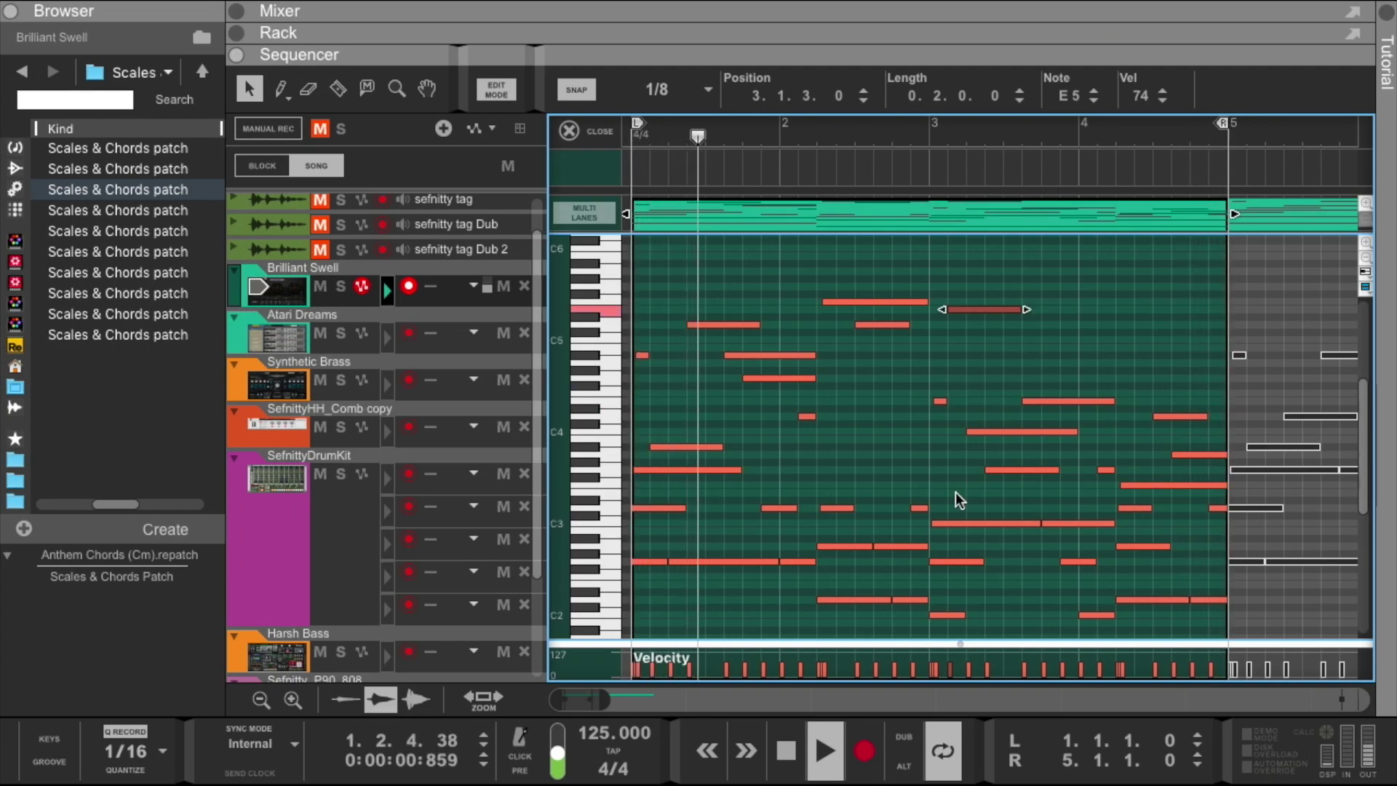
pyautogui.click(984, 432)
pyautogui.hotkey('shift', 'Up')
# Raise the two C3 notes in bar 3, at 3.4.1 and 3.1.1.60, one octave to C4
pyautogui.hscroll(1, 983, 433)
pyautogui.scroll(-1, 983, 433)
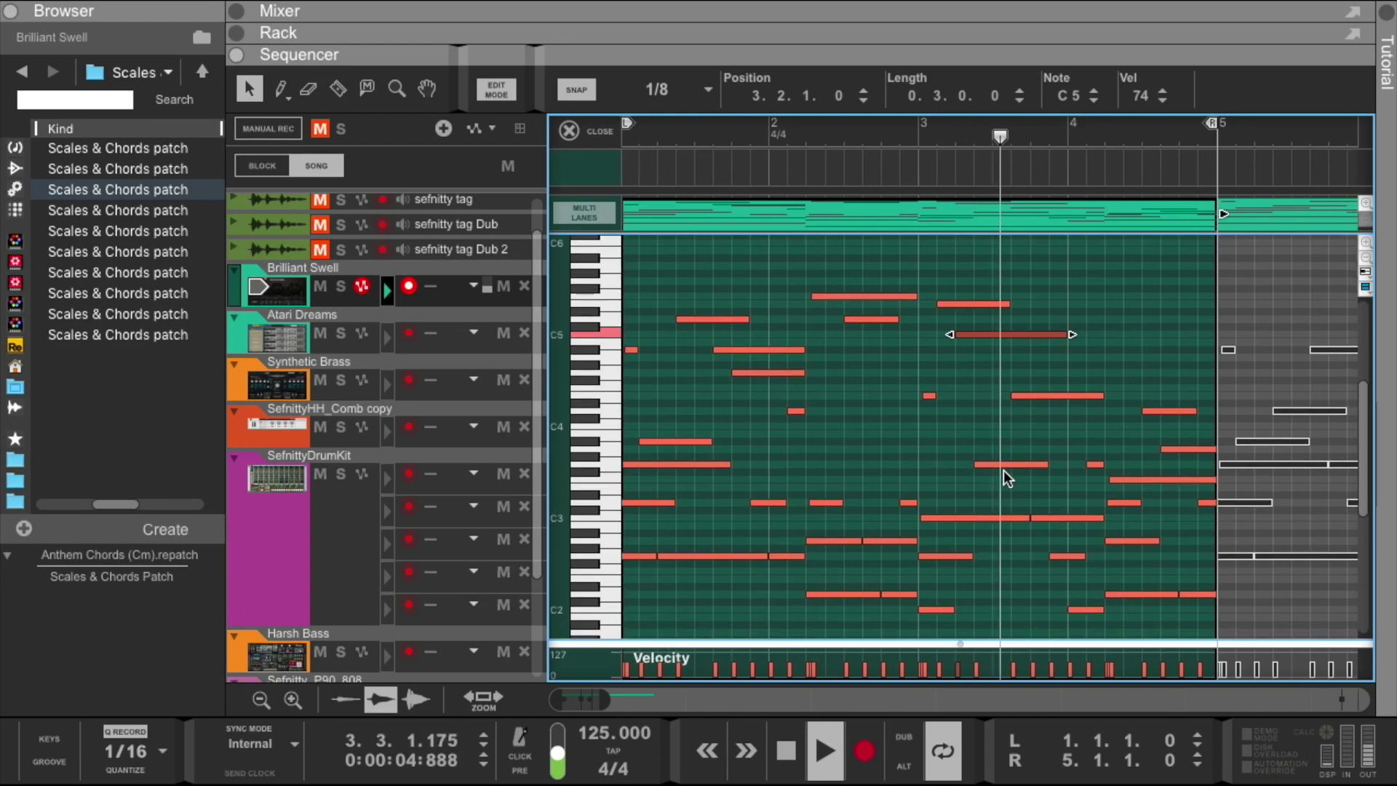
pyautogui.click(1058, 517)
pyautogui.hotkey('shift', 'Up')
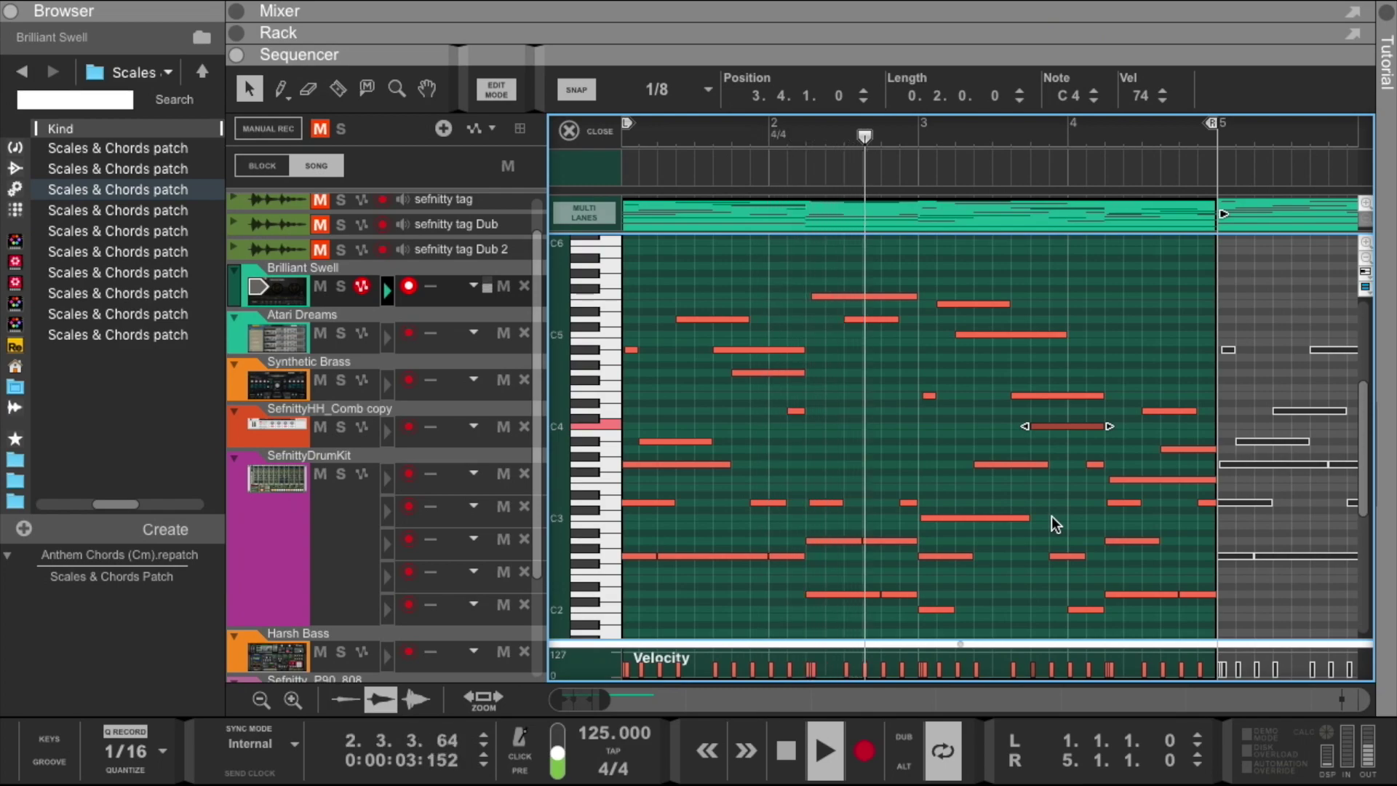
pyautogui.click(958, 515)
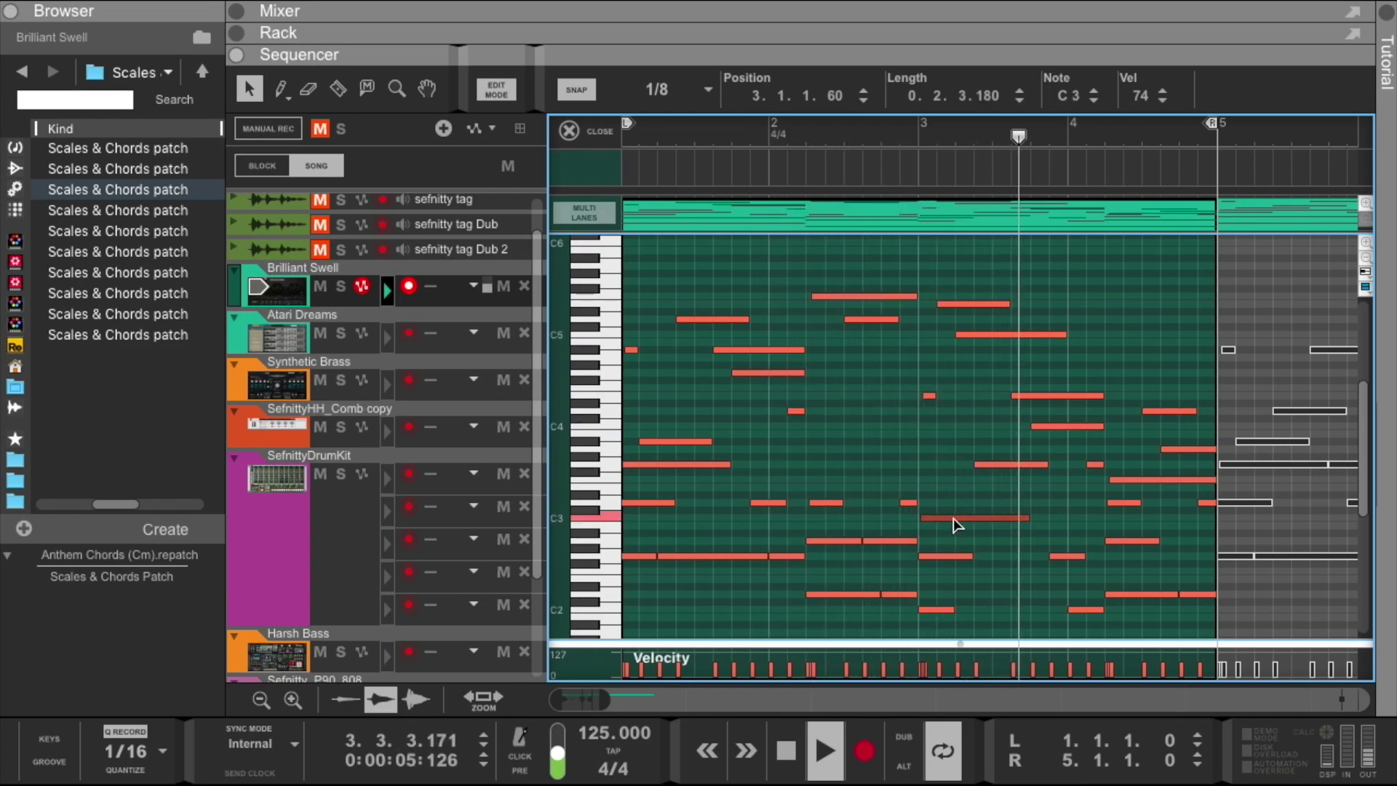
pyautogui.hotkey('shift', 'Up')
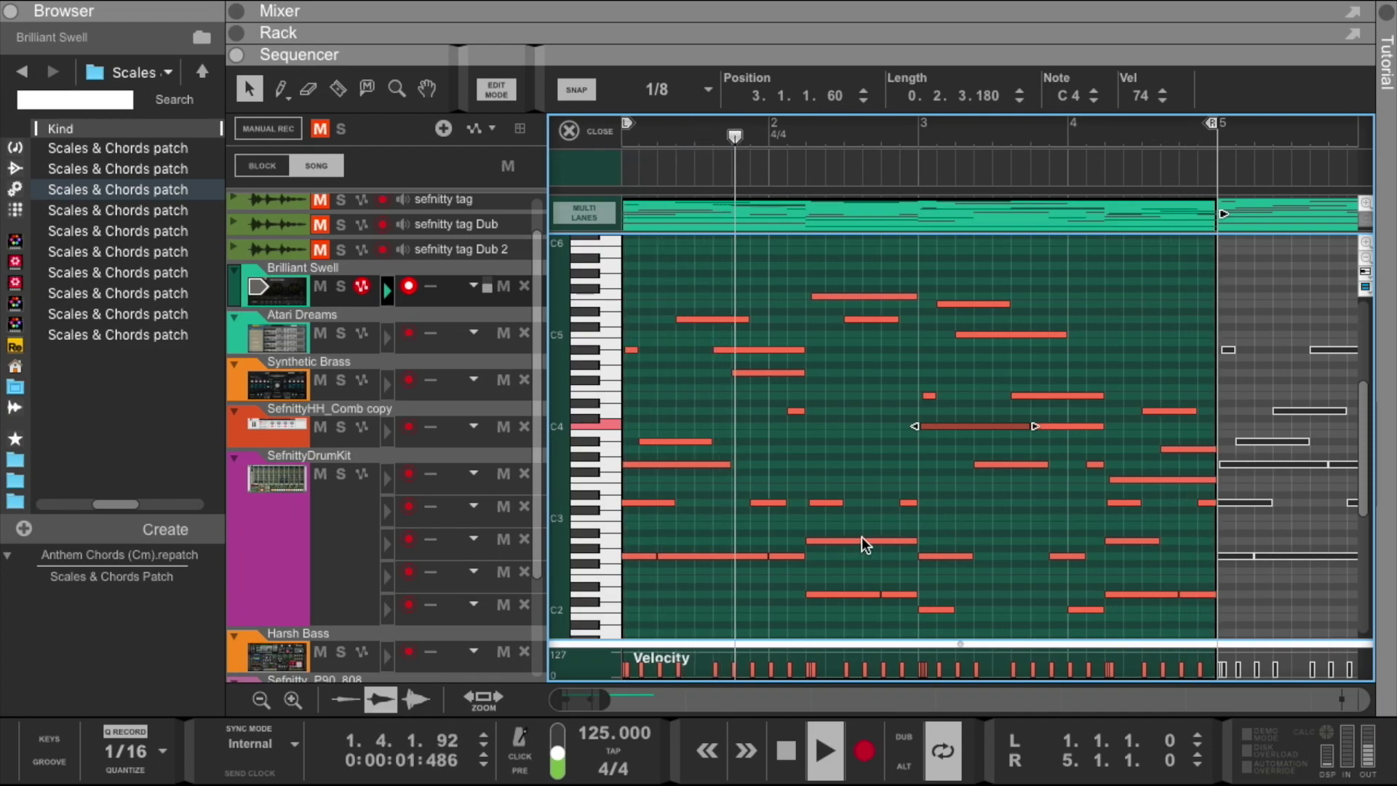
# Raise the A2 note at 2.3.3 one octave to A3
pyautogui.click(885, 540)
pyautogui.hotkey('shift', 'Up')
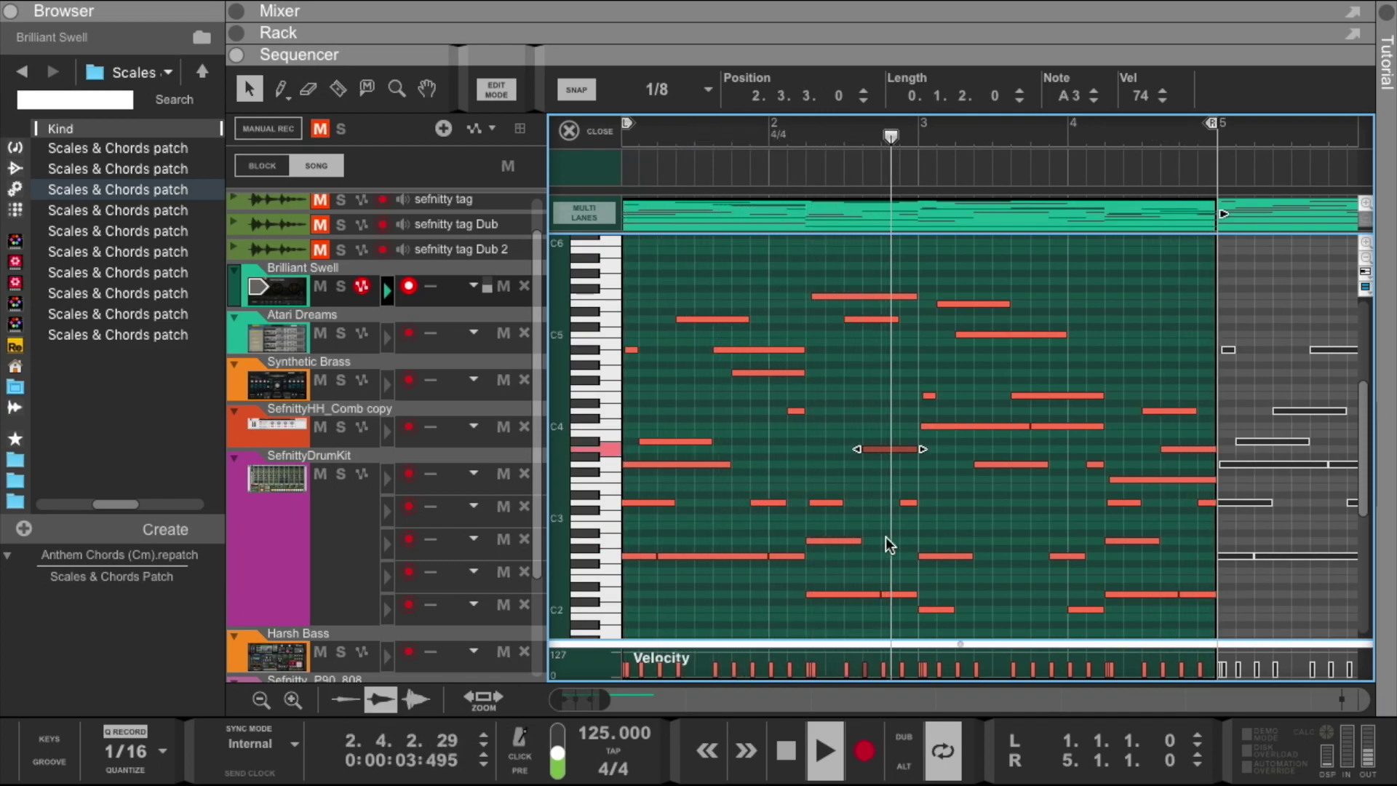
pyautogui.click(1050, 426)
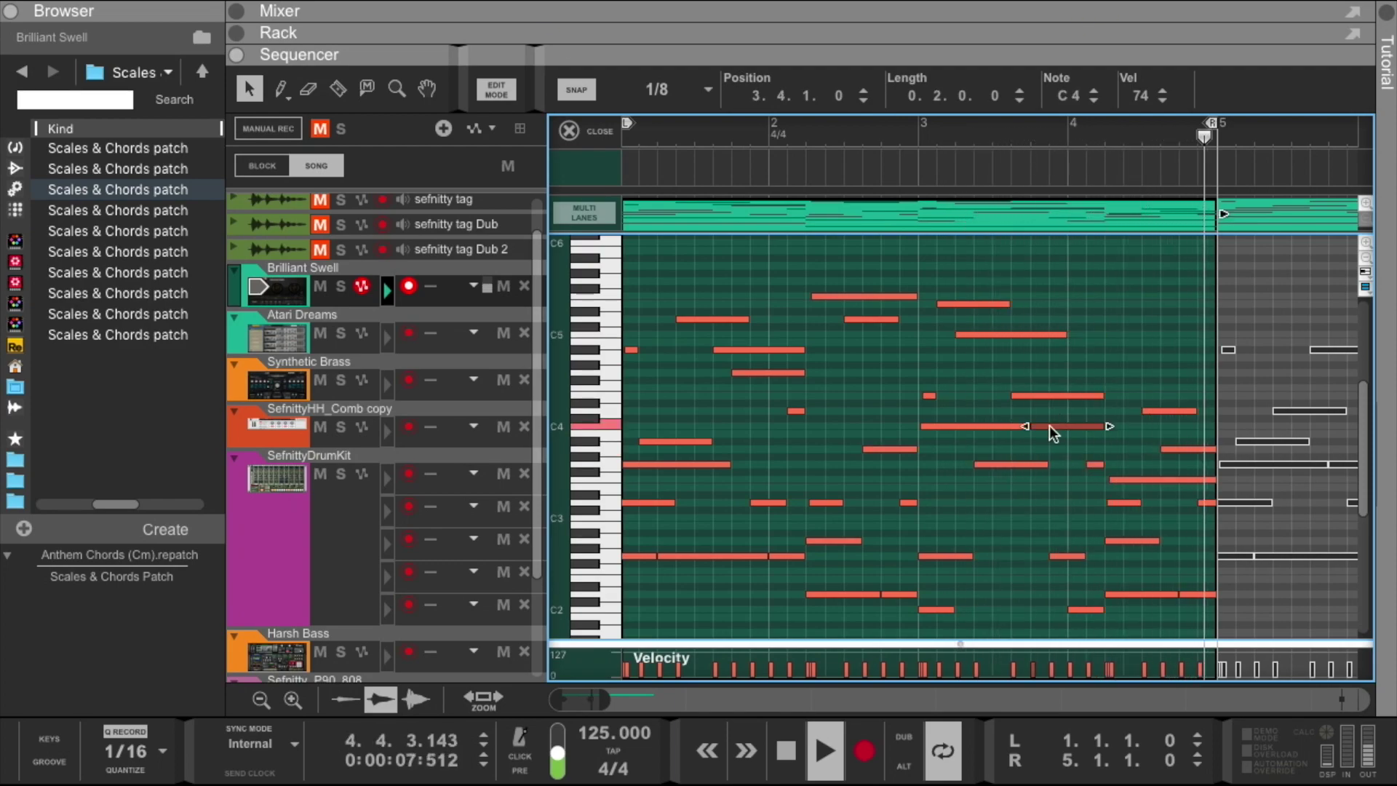
# Raise the D4 and A3 notes late in bar 4 to D5 and A4, and the A2 and D3 notes around 4.2.1 to A3 and D4
pyautogui.moveTo(1167, 382); pyautogui.dragTo(1189, 465)
pyautogui.hotkey('shift', 'Up')
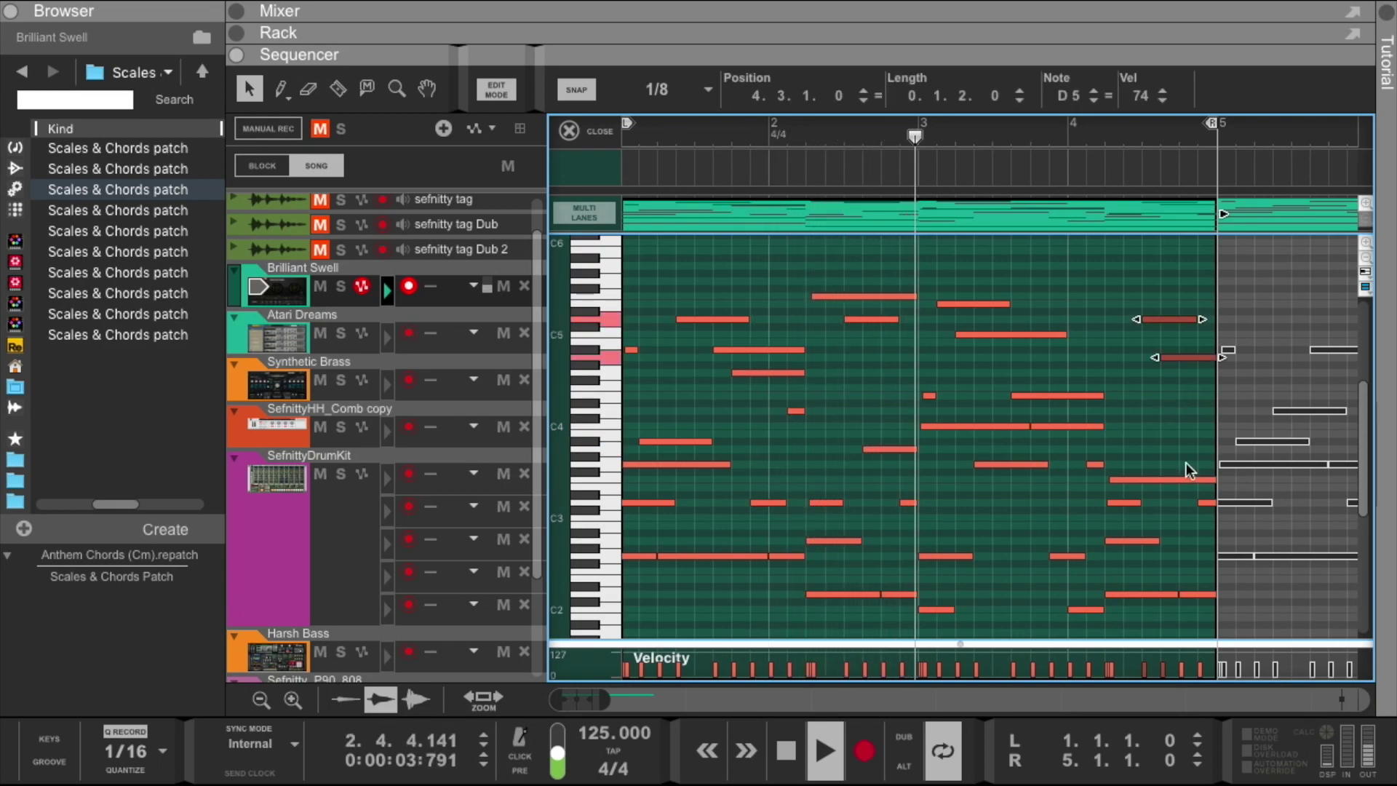
pyautogui.moveTo(1150, 553); pyautogui.dragTo(1127, 498)
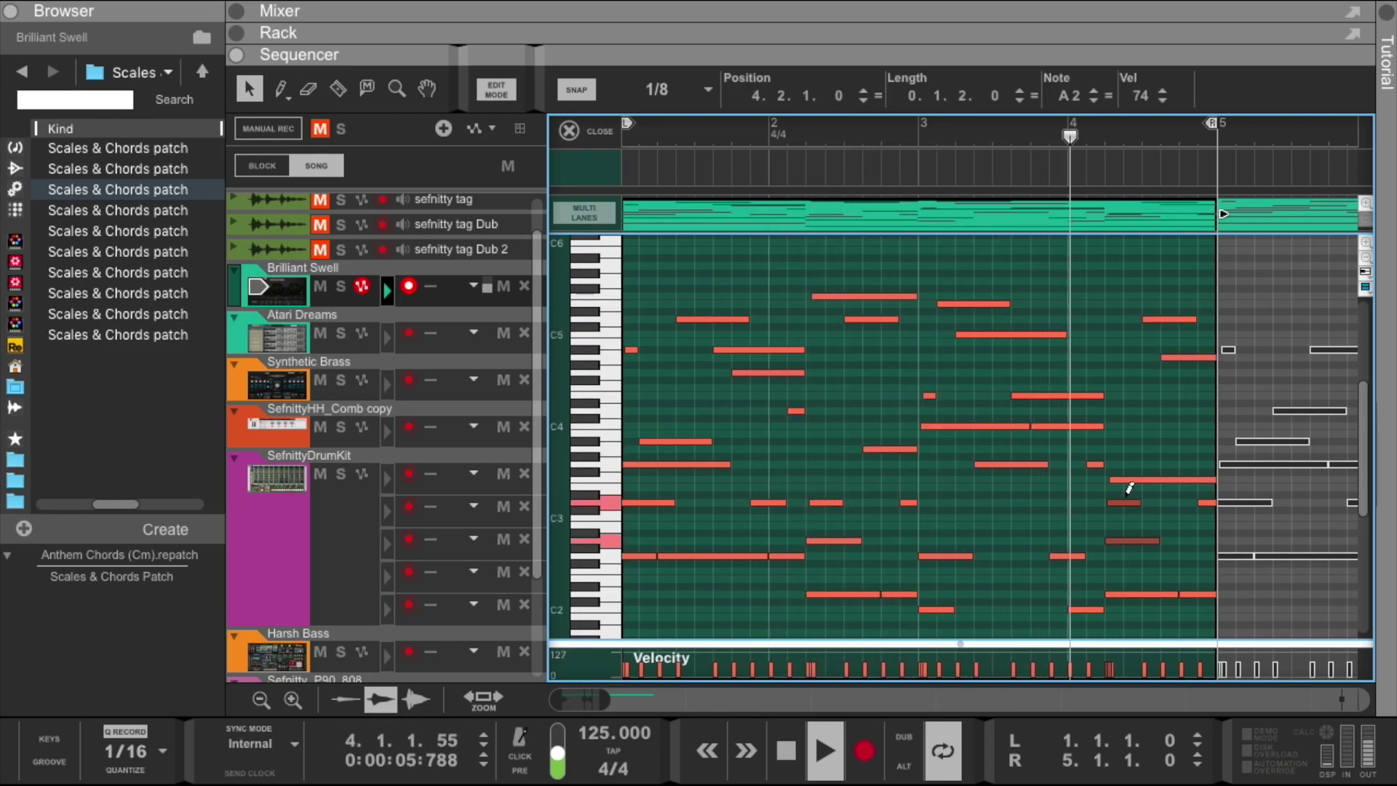
pyautogui.hotkey('shift', 'Up')
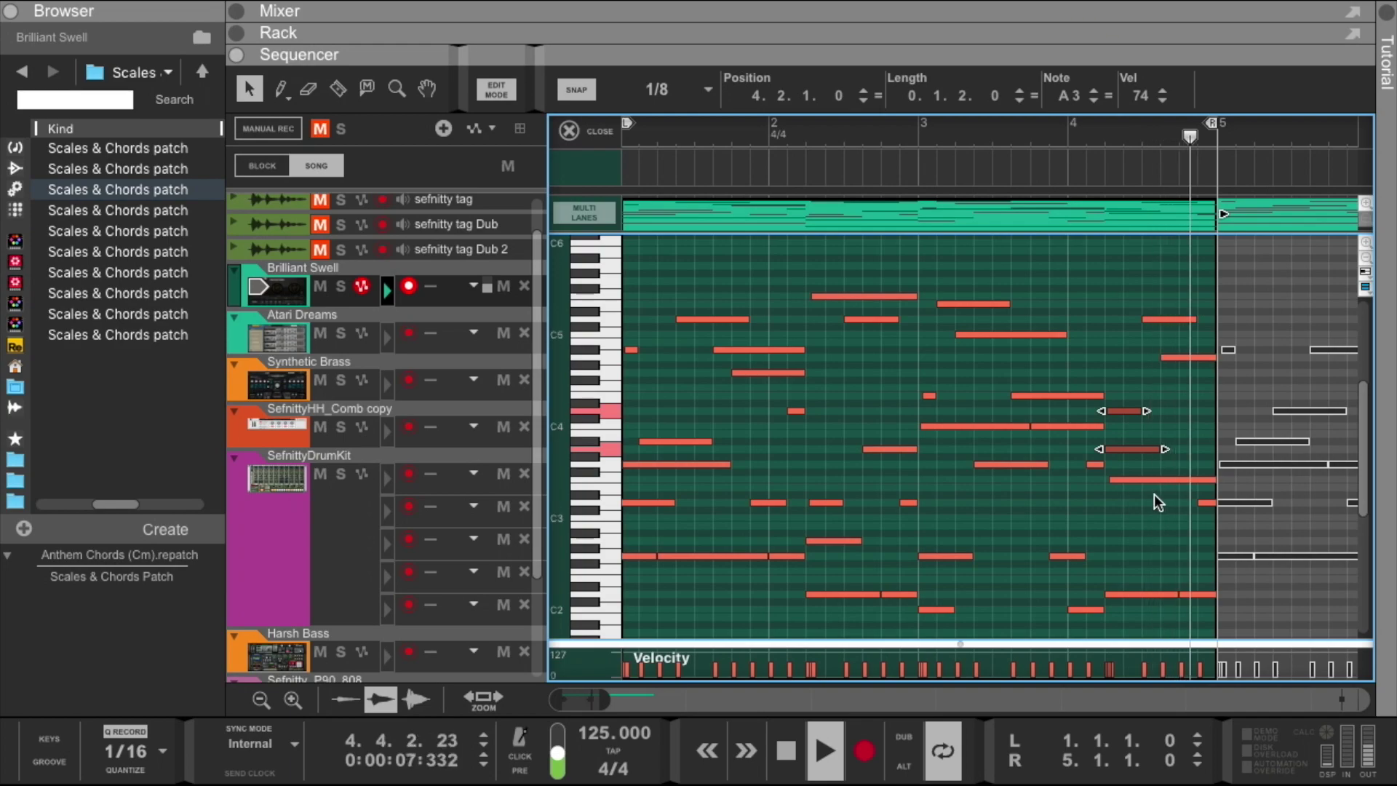
# Raise the short D3 note at 4.4.3 two octaves to D5
pyautogui.click(1205, 500)
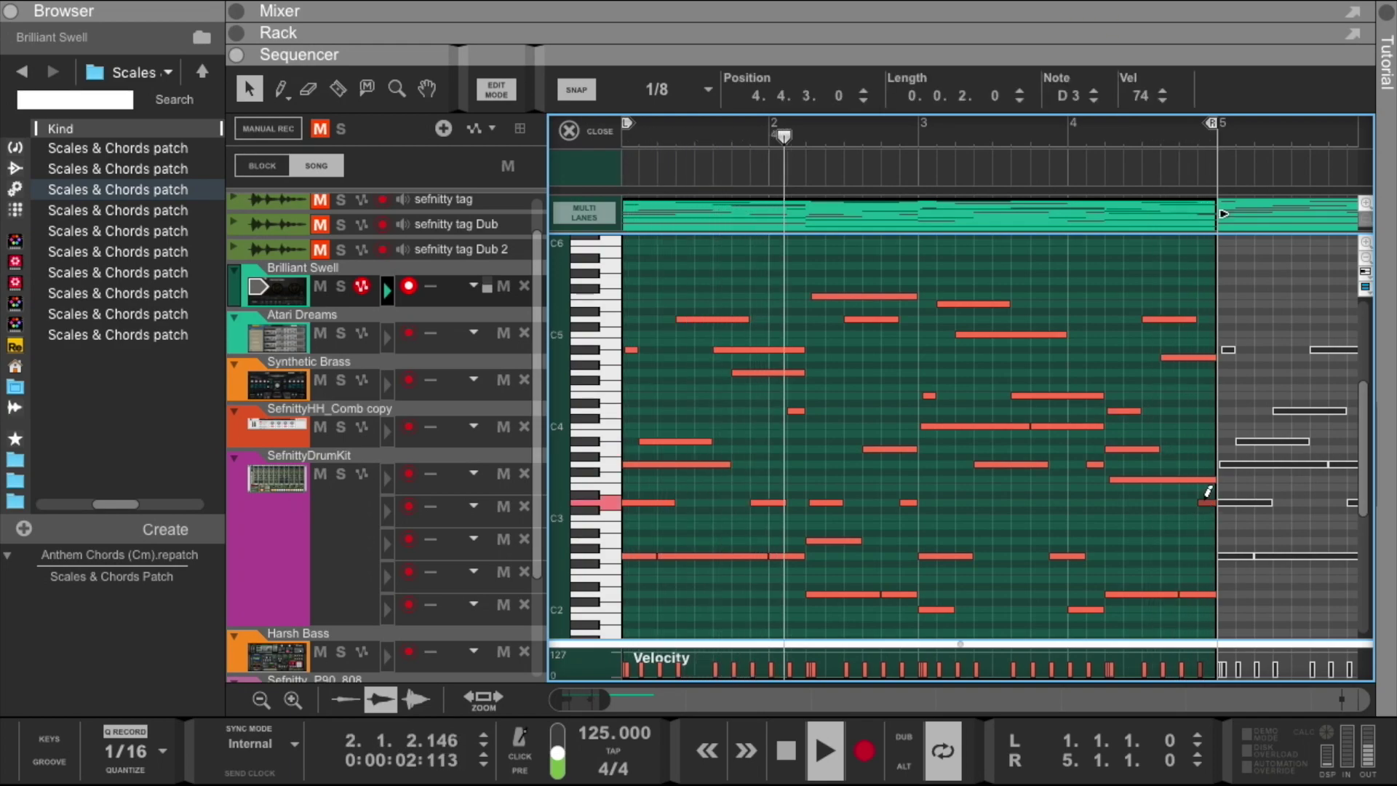
pyautogui.hotkey('shift', 'Up')
pyautogui.hotkey('shift', 'Up')
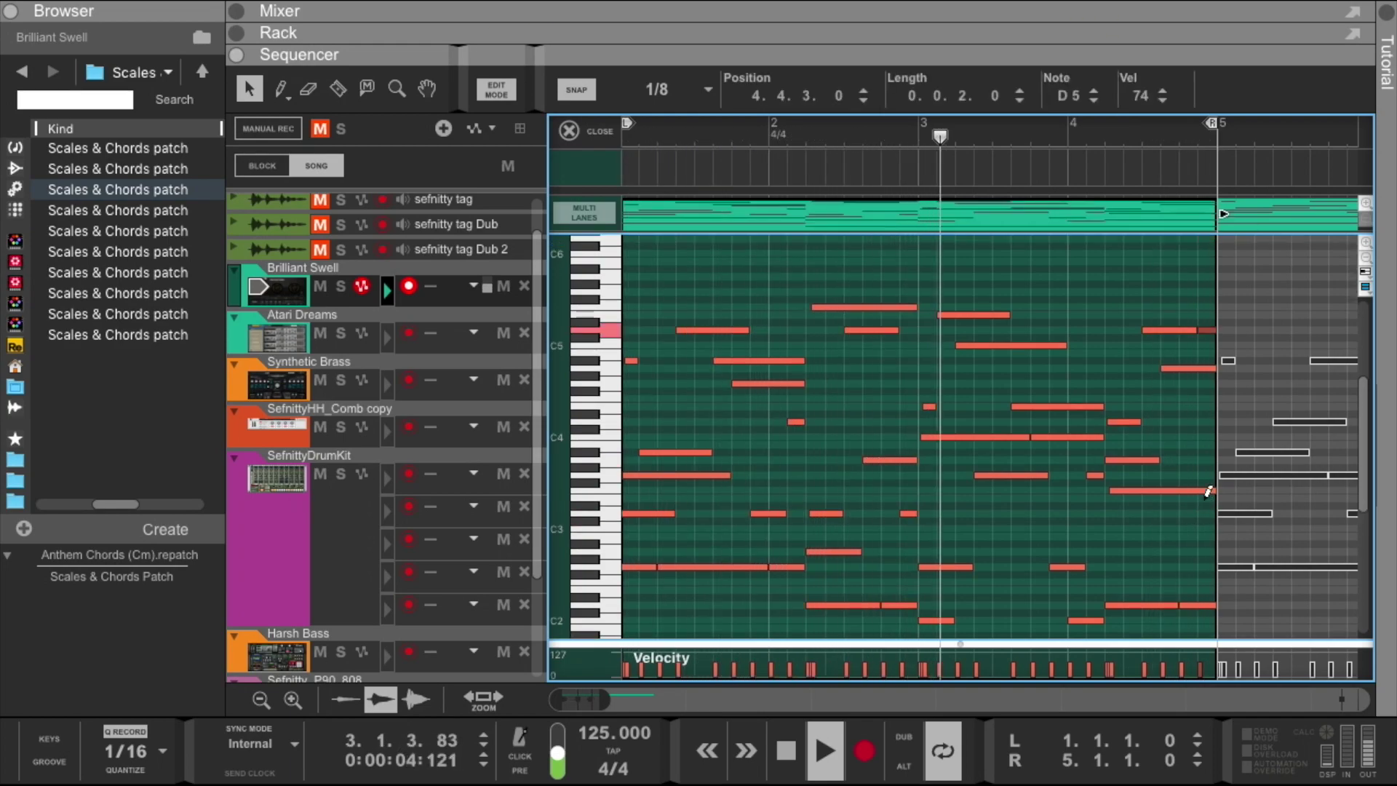
# Raise the D2 note at 4.4.1 at the end of the clip one octave to D3
pyautogui.scroll(-2, 1165, 502)
pyautogui.click(1198, 514)
pyautogui.click(1199, 518)
pyautogui.press('shift+super+Up')
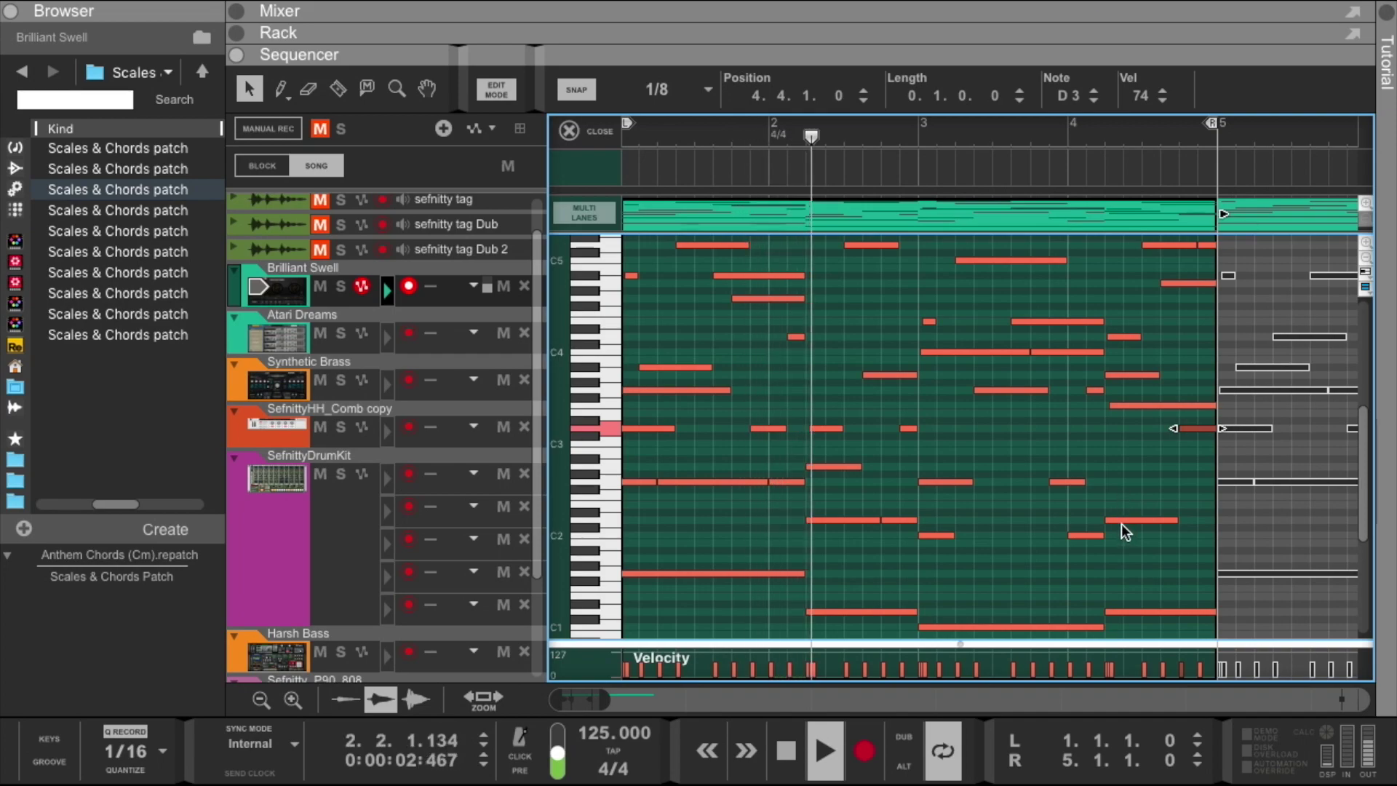
pyautogui.scroll(1, 1120, 522)
pyautogui.scroll(-4, 1045, 508)
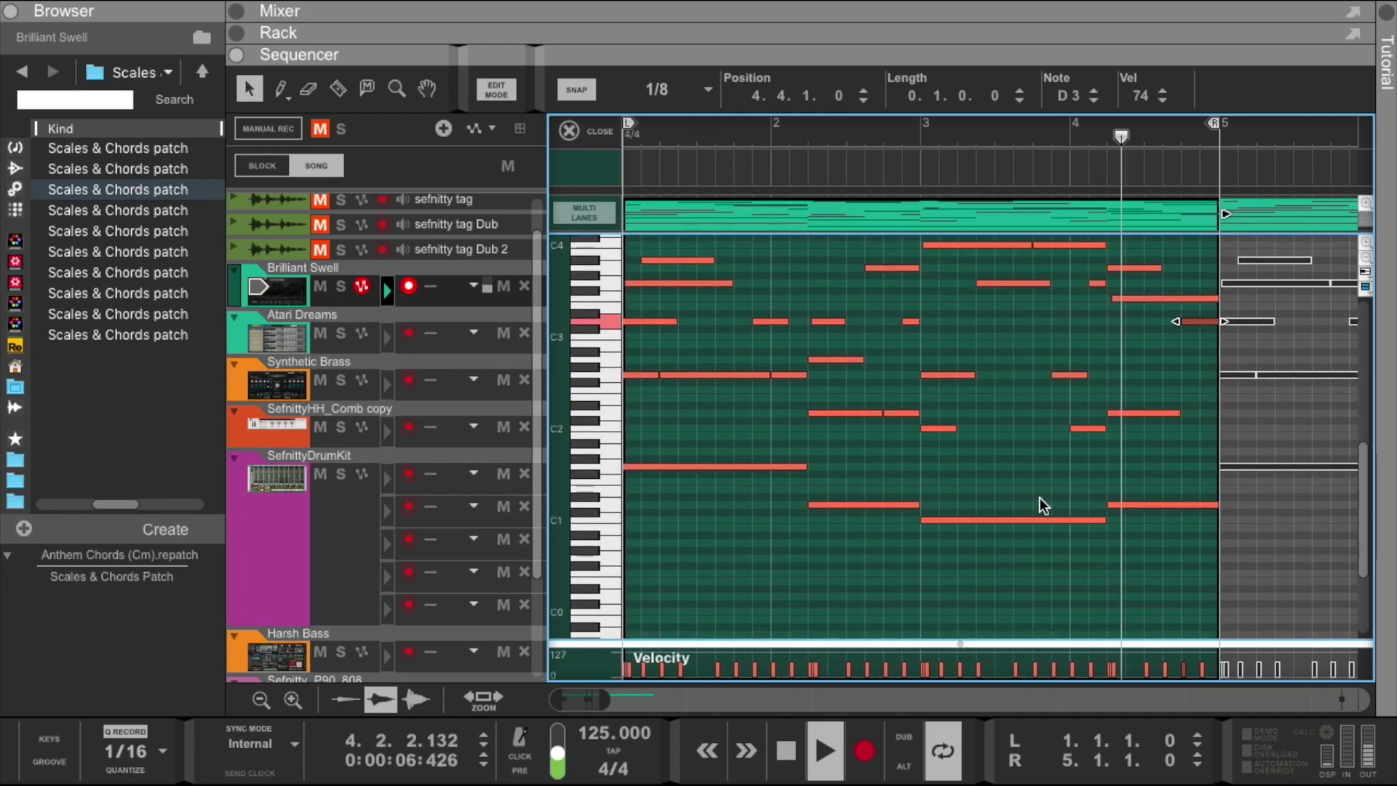
# Extend the loop to bar 9 to audition the following clip, and set the loop end back to bar 5
pyautogui.scroll(6, 1026, 491)
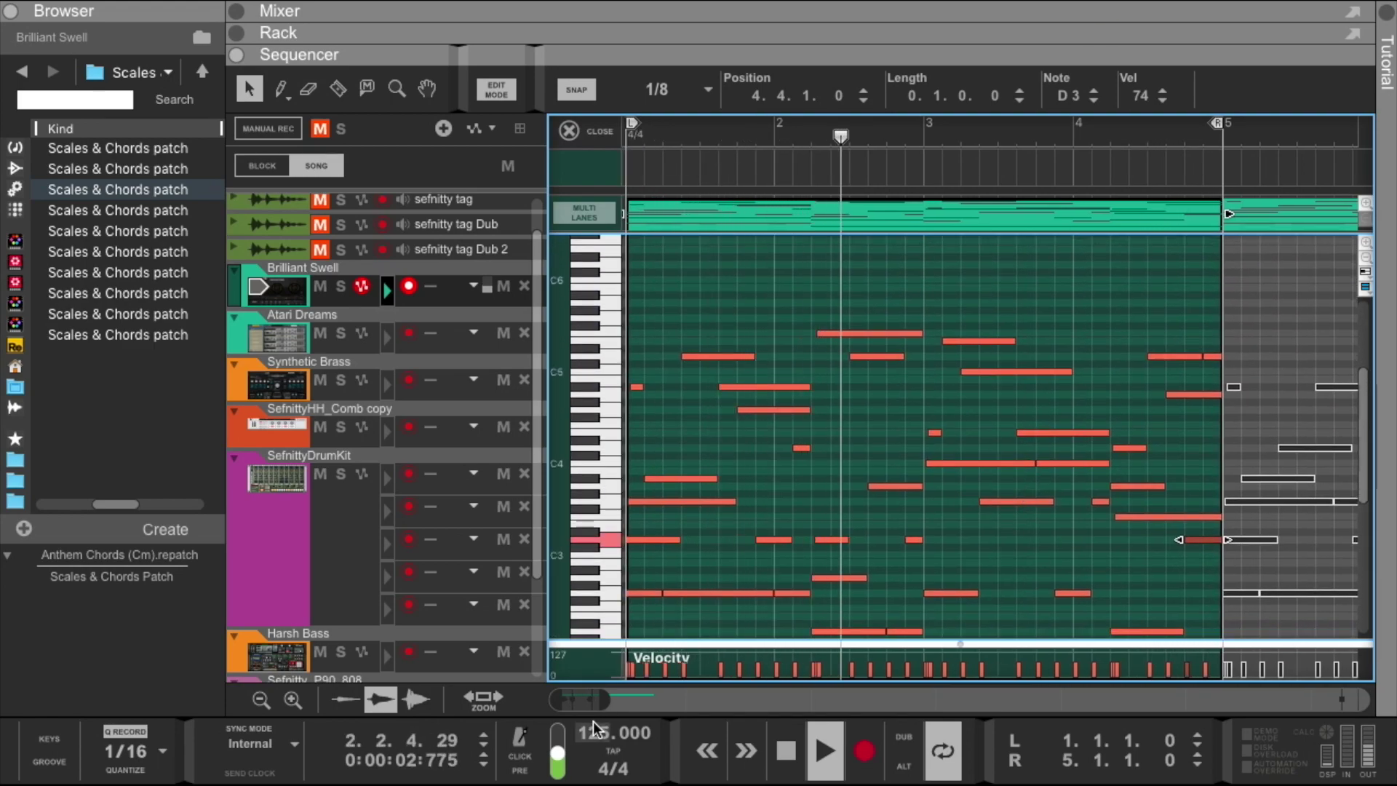
pyautogui.moveTo(610, 700); pyautogui.dragTo(693, 690)
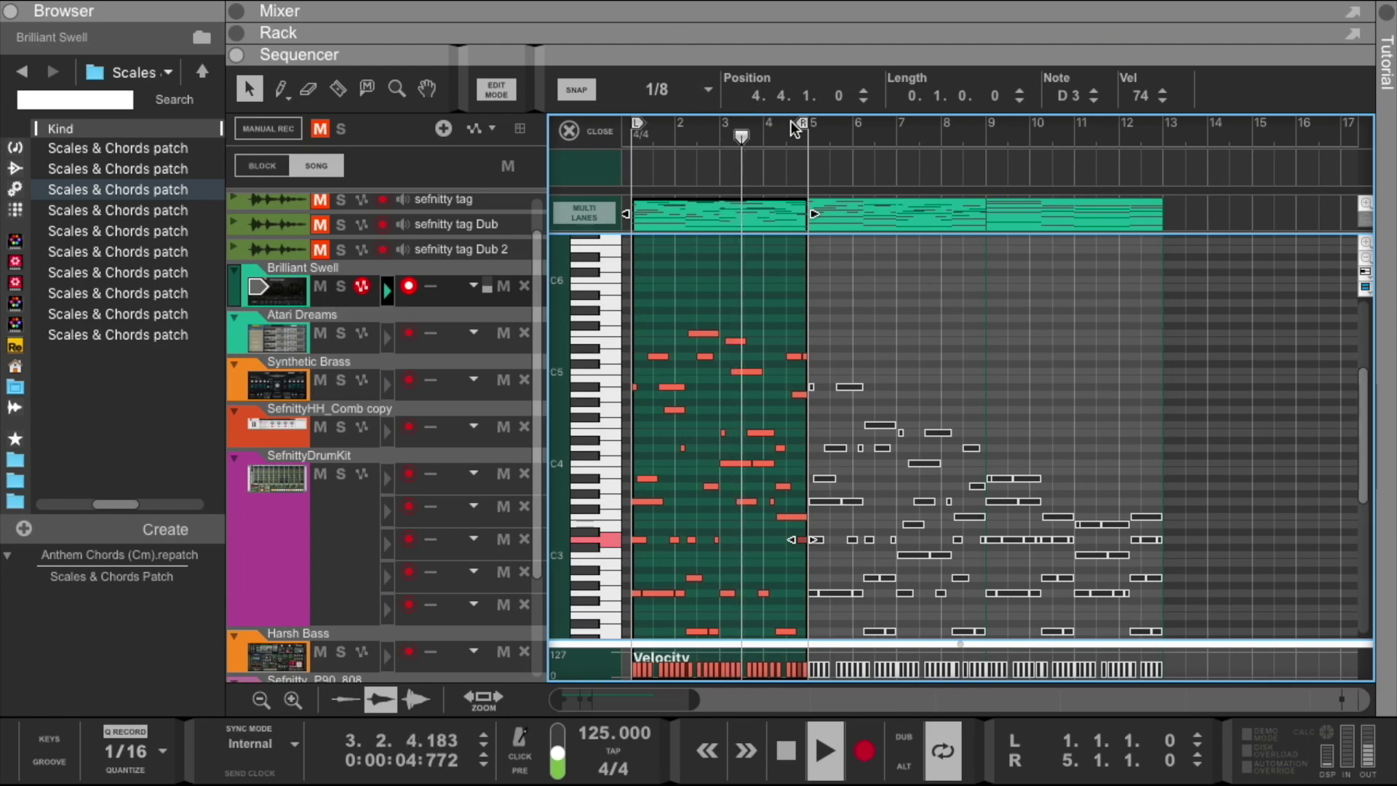
pyautogui.moveTo(802, 121); pyautogui.dragTo(986, 146)
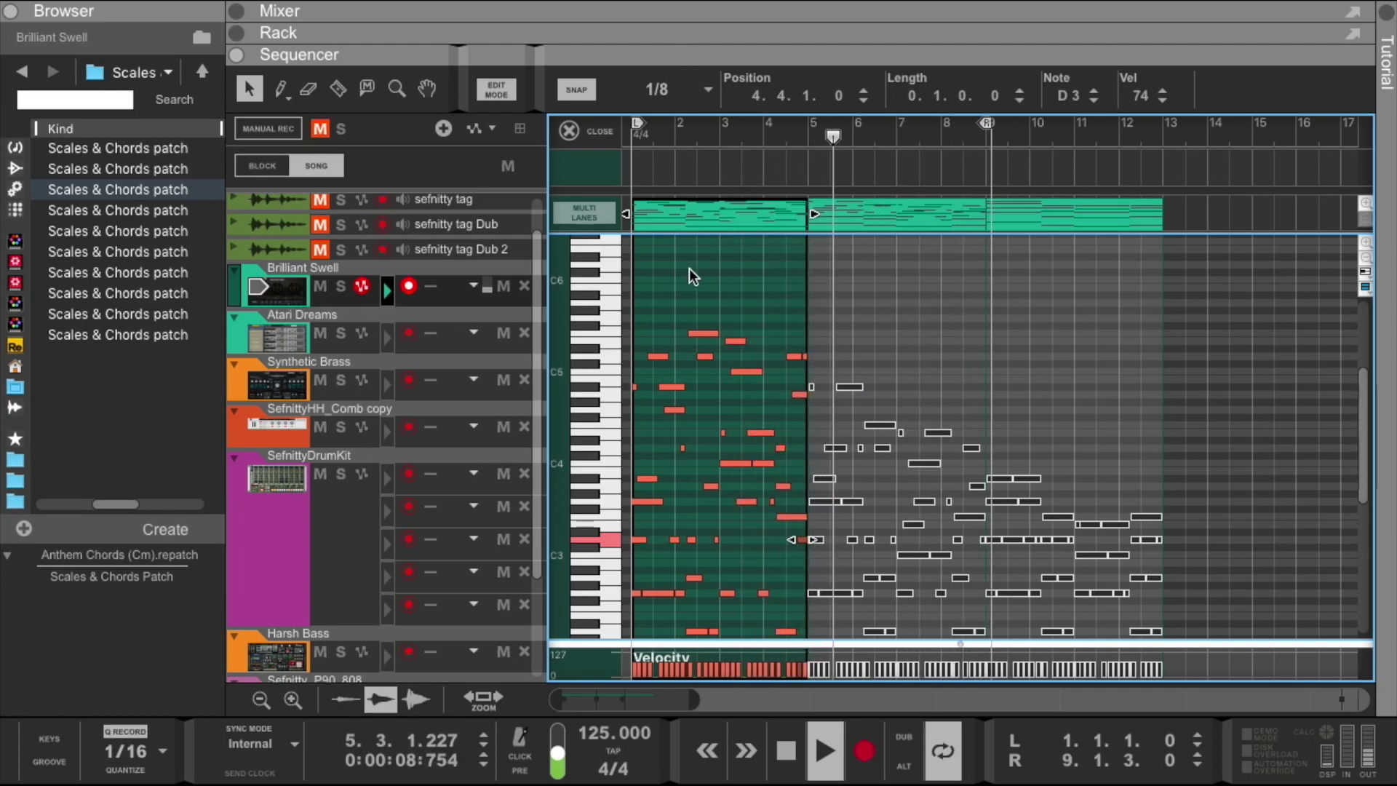
pyautogui.click(684, 93)
pyautogui.click(634, 127)
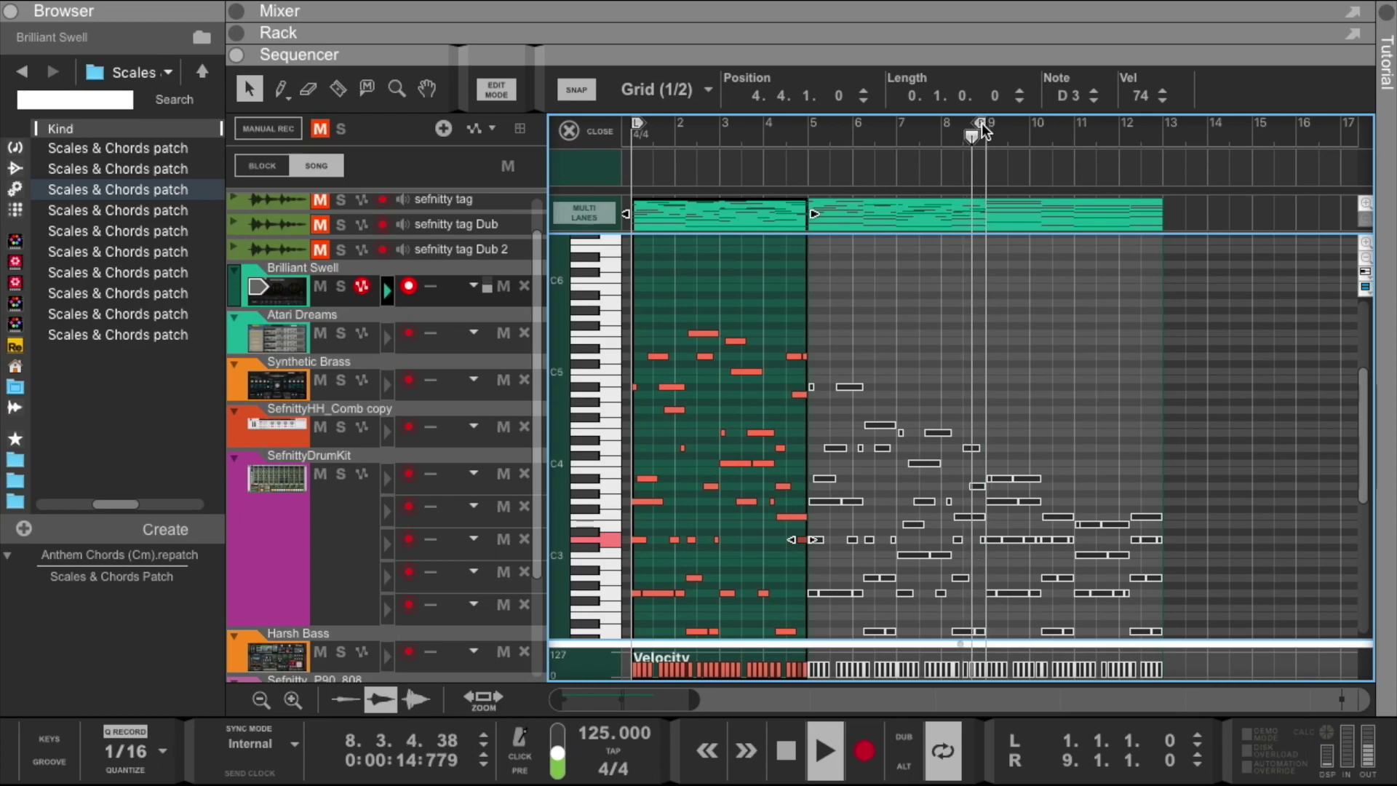
pyautogui.moveTo(982, 123)
pyautogui.mouseDown()
pyautogui.moveTo(892, 124)
pyautogui.moveTo(805, 152)
pyautogui.mouseUp()
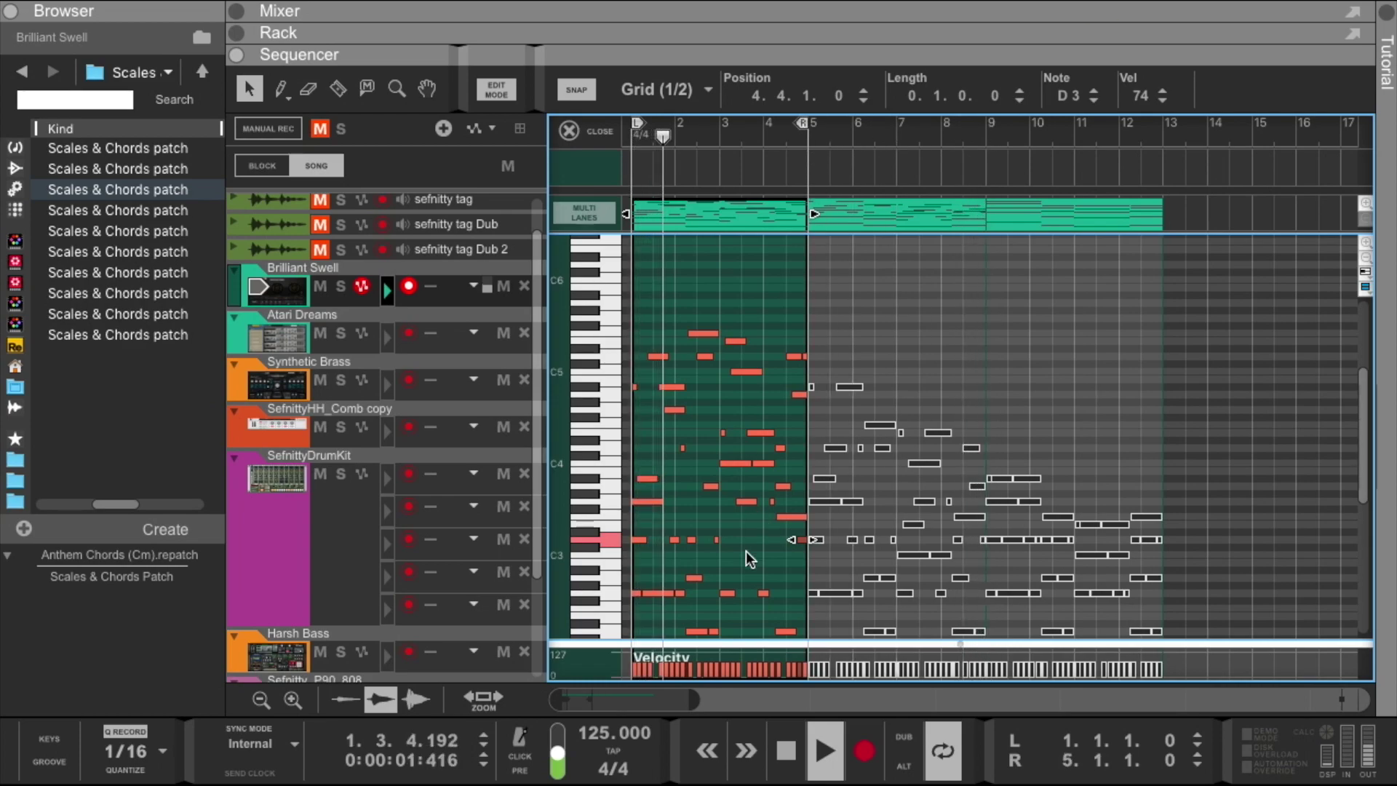
# Lower the D5 note at 1.2.3 one octave to D4
pyautogui.moveTo(695, 700); pyautogui.dragTo(606, 693)
pyautogui.scroll(-3, 805, 510)
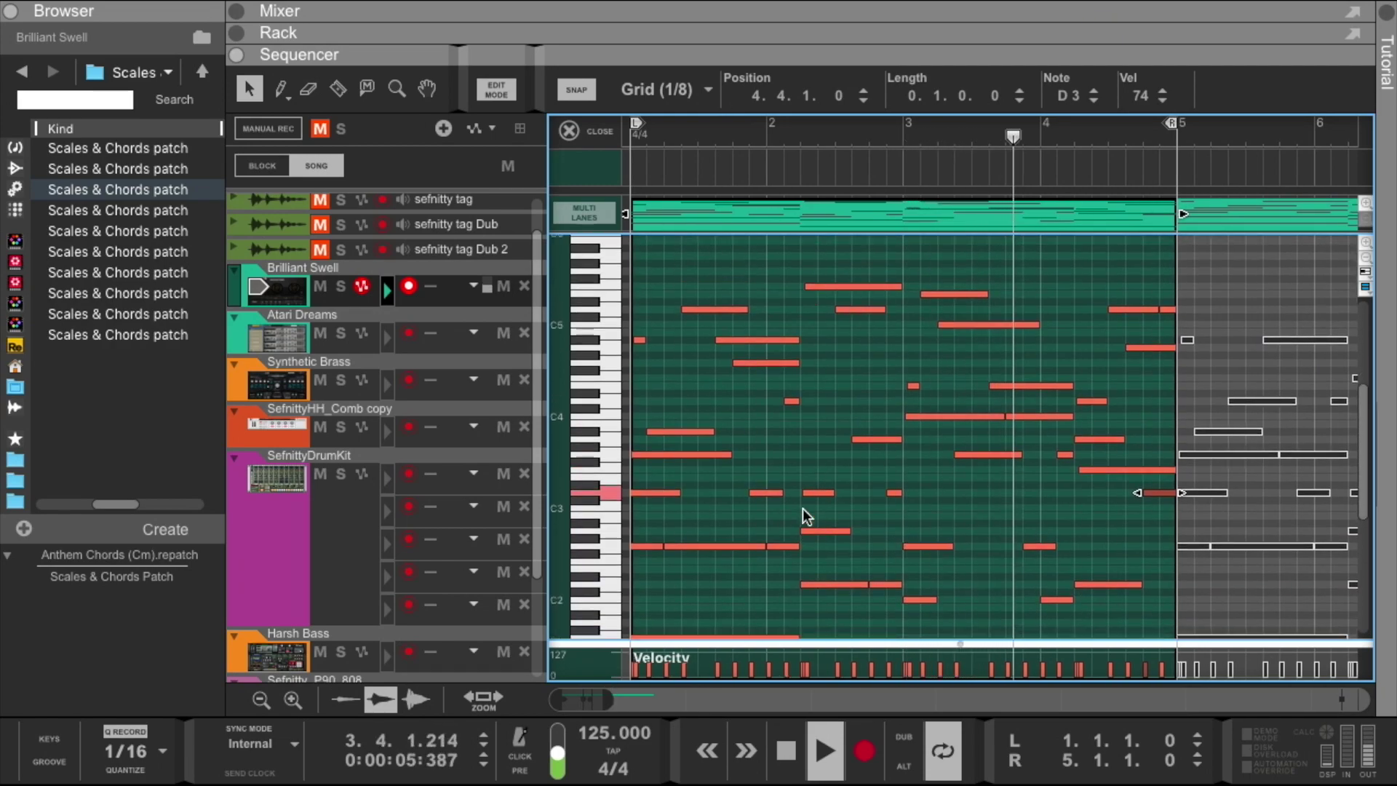
pyautogui.click(728, 327)
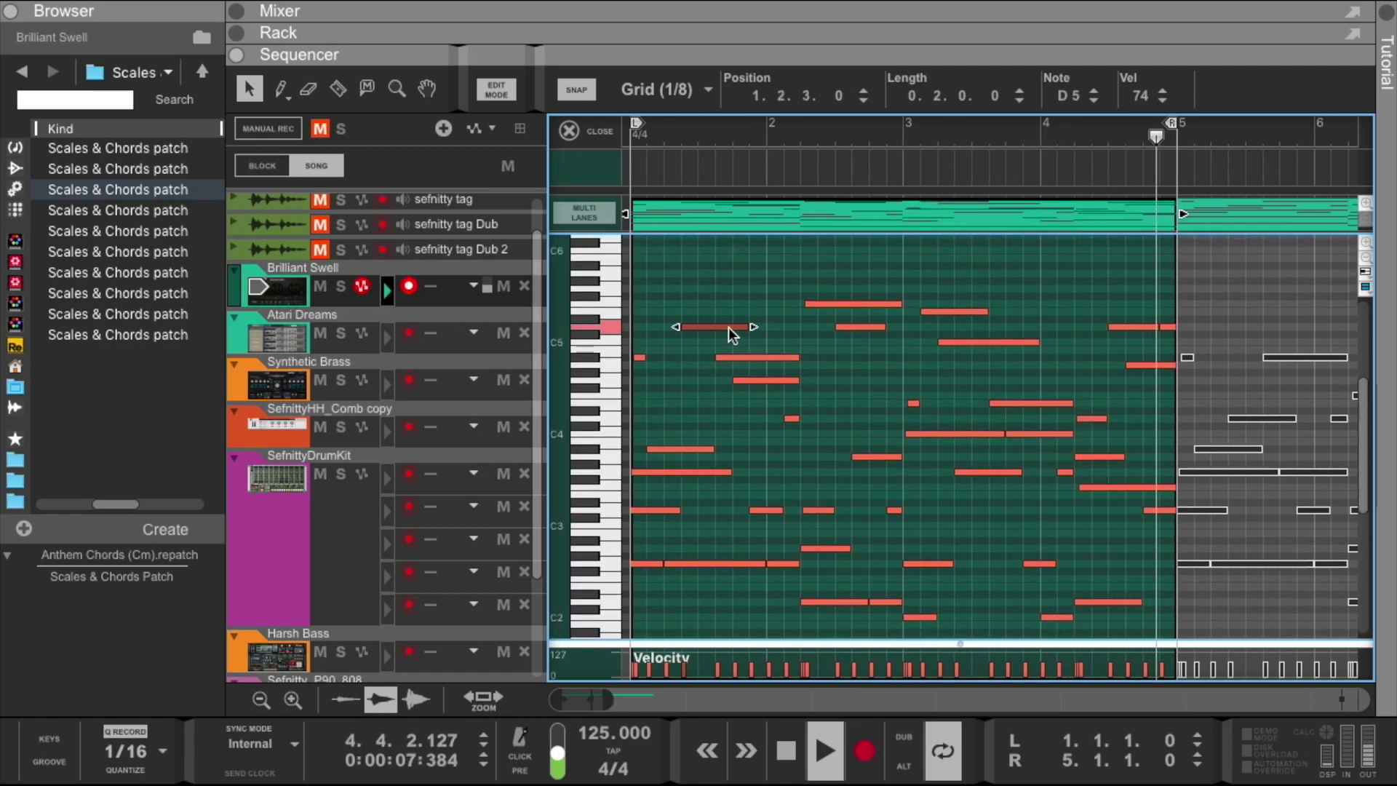
pyautogui.press('shift+super+Down')
# Lower the F5 note at 2.2.1 and the D5 note at 2.3.1 one octave to F4 and D4
pyautogui.hscroll(10, 729, 327)
pyautogui.hscroll(-7, 745, 321)
pyautogui.hscroll(-5, 745, 322)
pyautogui.click(837, 303)
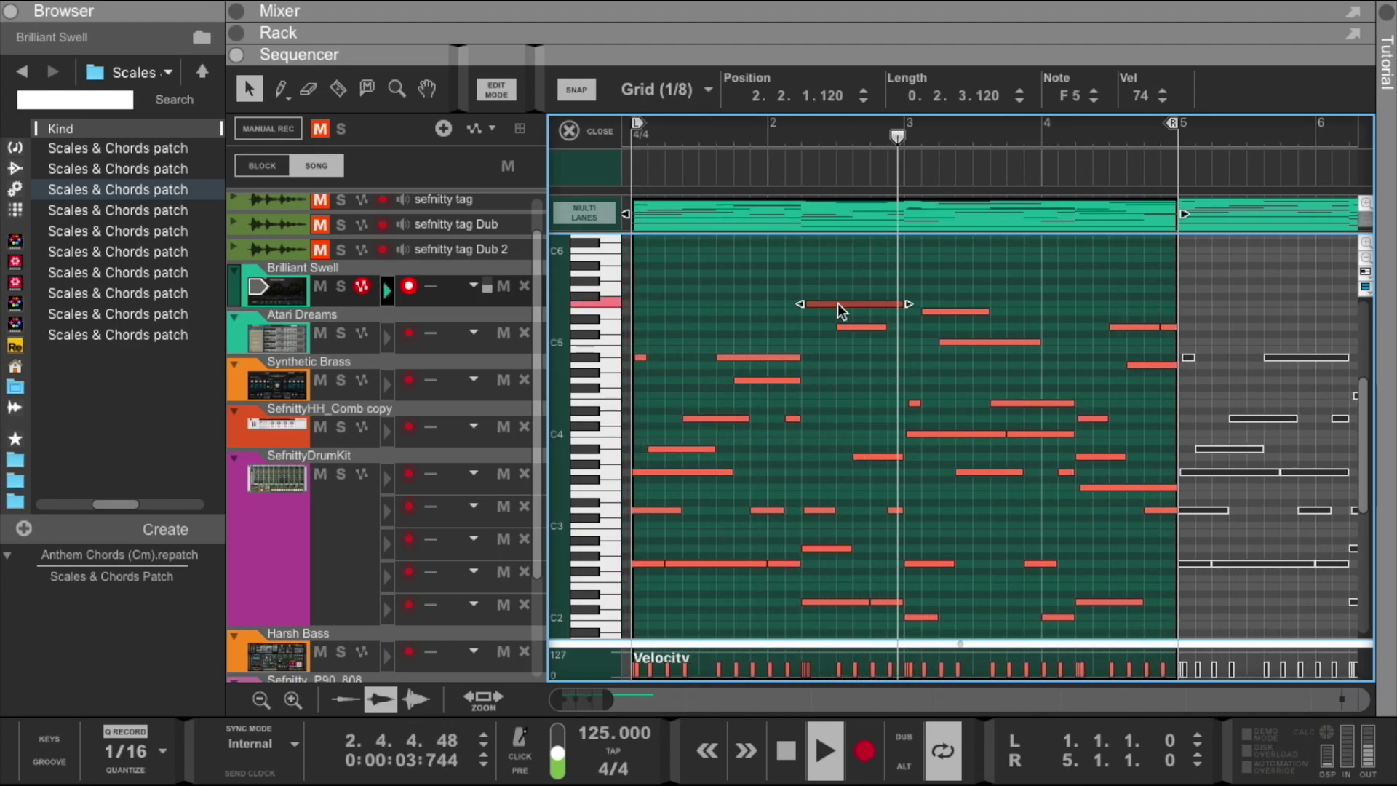
pyautogui.keyDown('shift'); pyautogui.click(854, 329); pyautogui.keyUp('shift')
pyautogui.press('shift+super+Down')
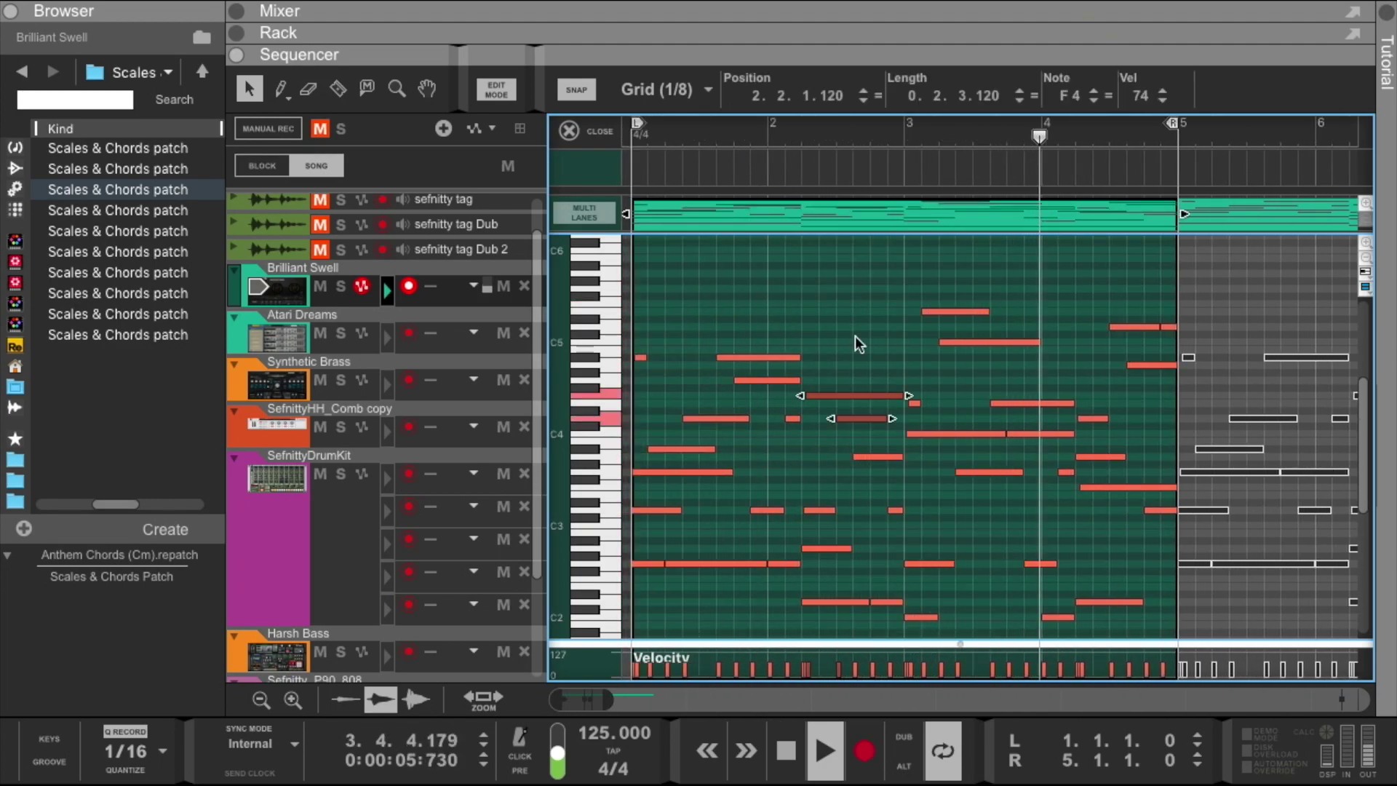
# Try the long C5 note in bar 3 and the E5 note at 3.1.3 one octave lower
pyautogui.click(962, 345)
pyautogui.press('shift+super+Down')
pyautogui.press('shift+super+Up')
pyautogui.hscroll(1, 963, 346)
pyautogui.click(936, 313)
pyautogui.press('shift+super+Down')
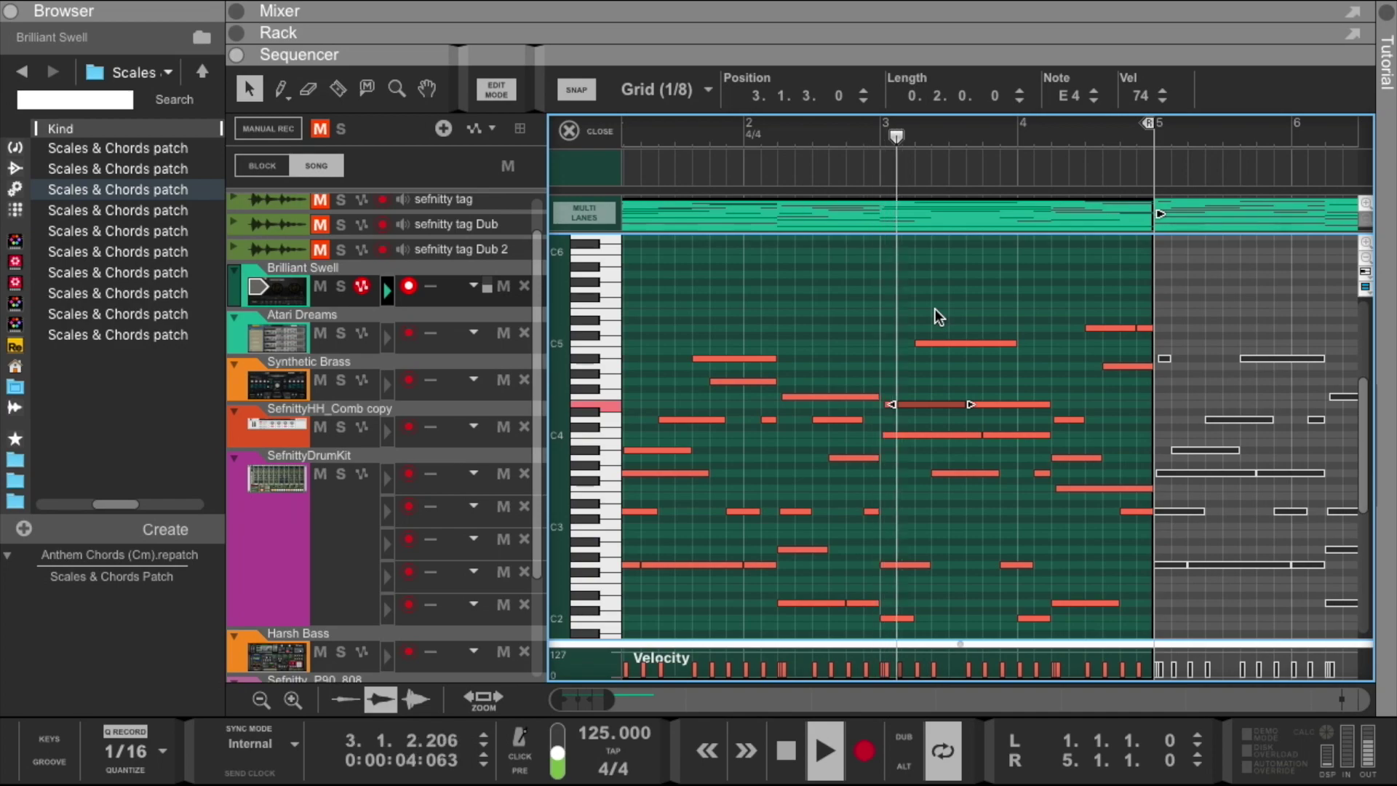
pyautogui.press('shift+super+Up')
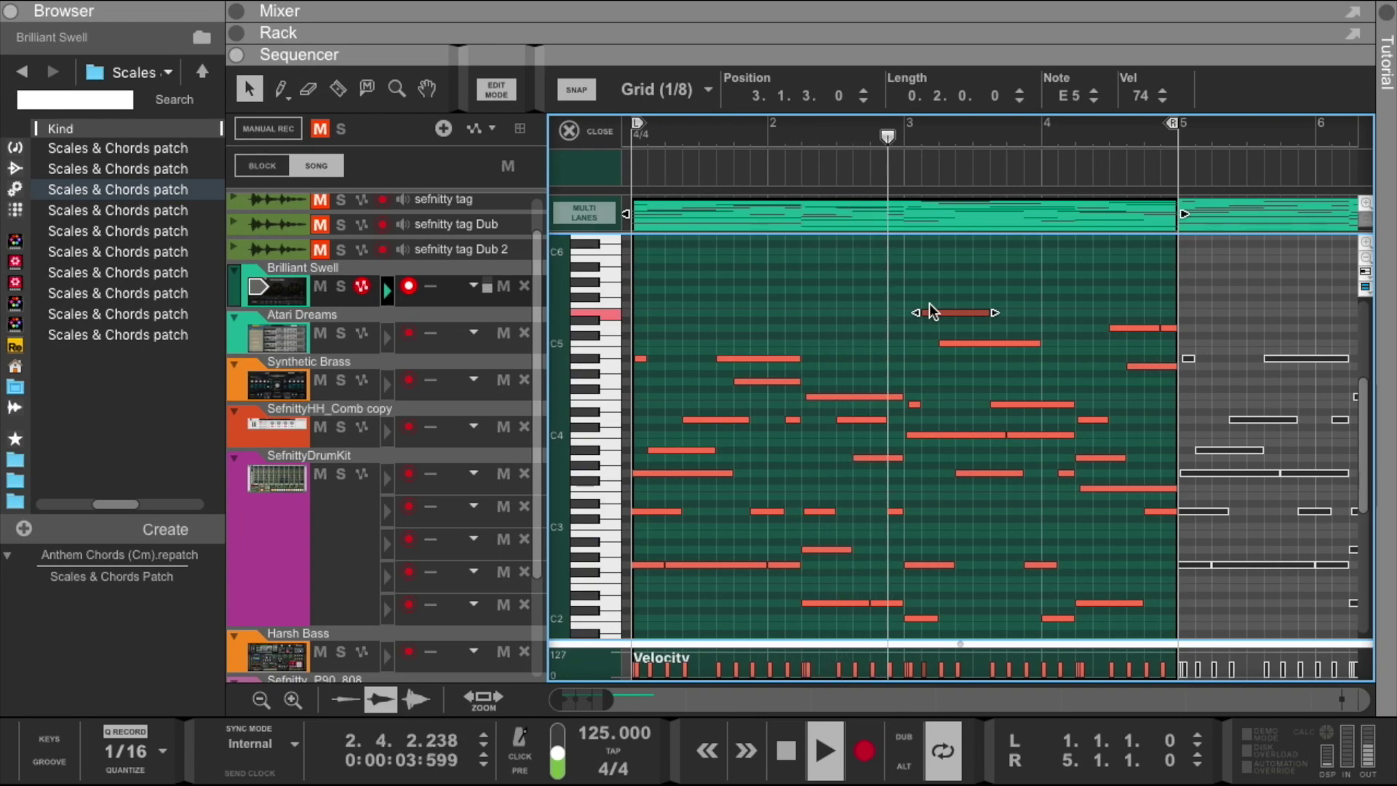
# Raise the A4 note at 4.3.3 to A5 and the short D5 note at 4.4.3 to D6
pyautogui.scroll(-1, 932, 342)
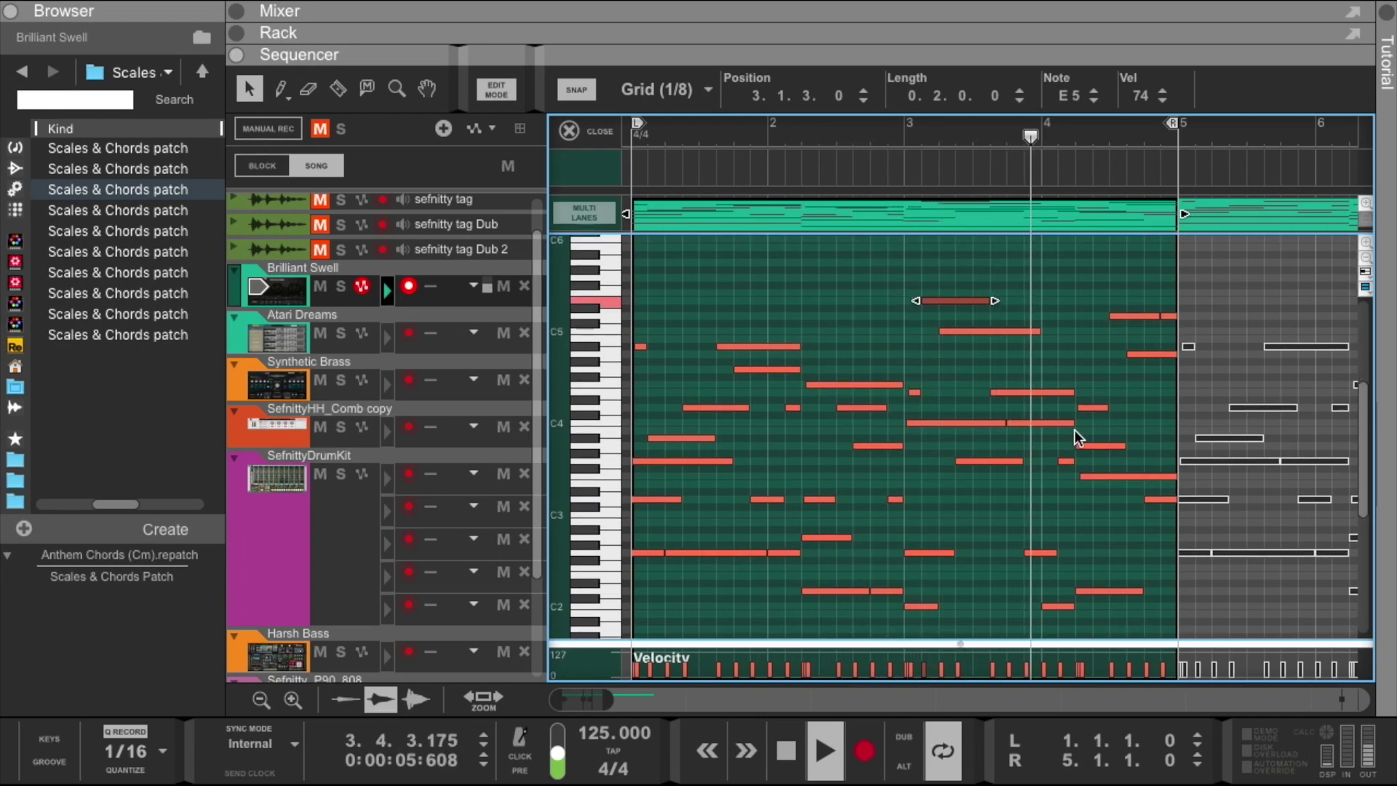
pyautogui.scroll(1, 1135, 364)
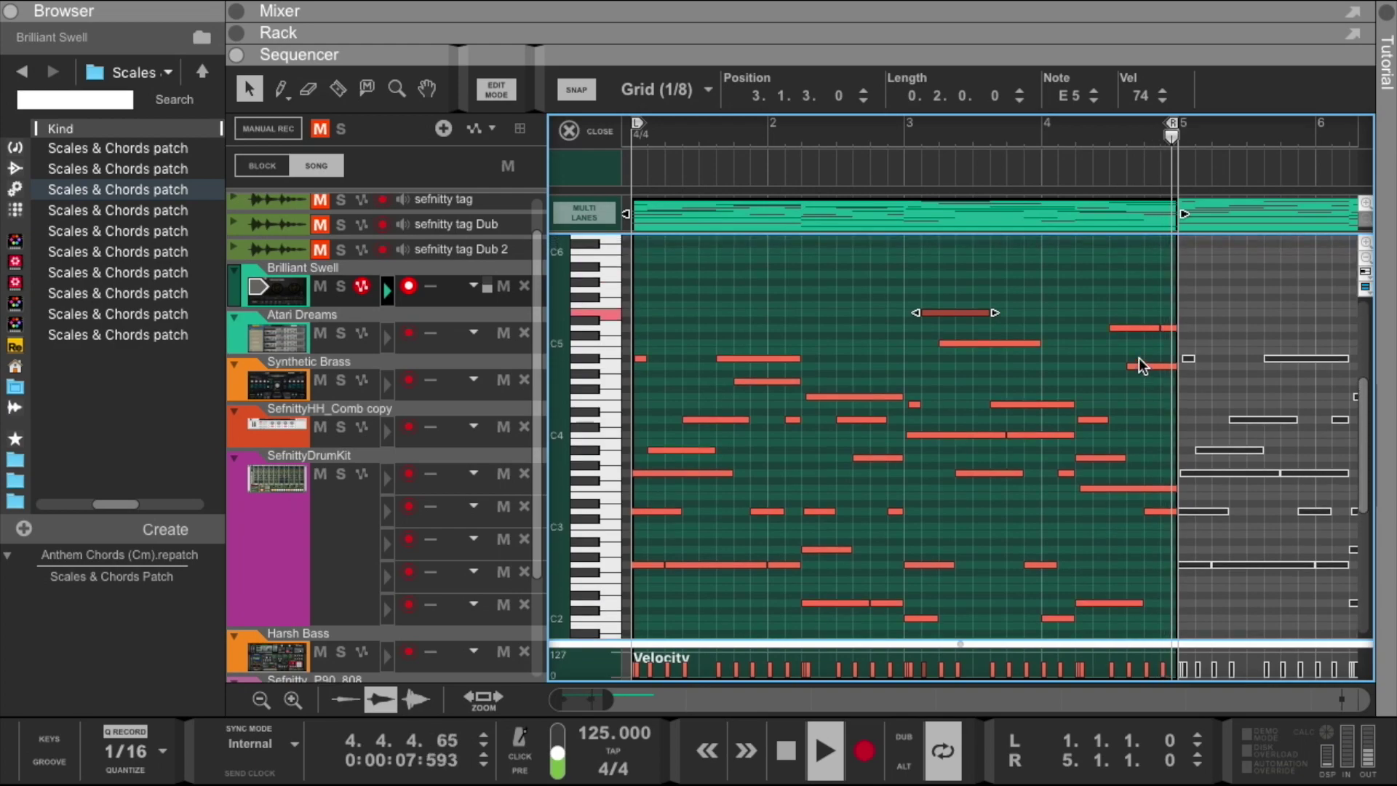
pyautogui.click(1141, 366)
pyautogui.hotkey('shift', 'Up')
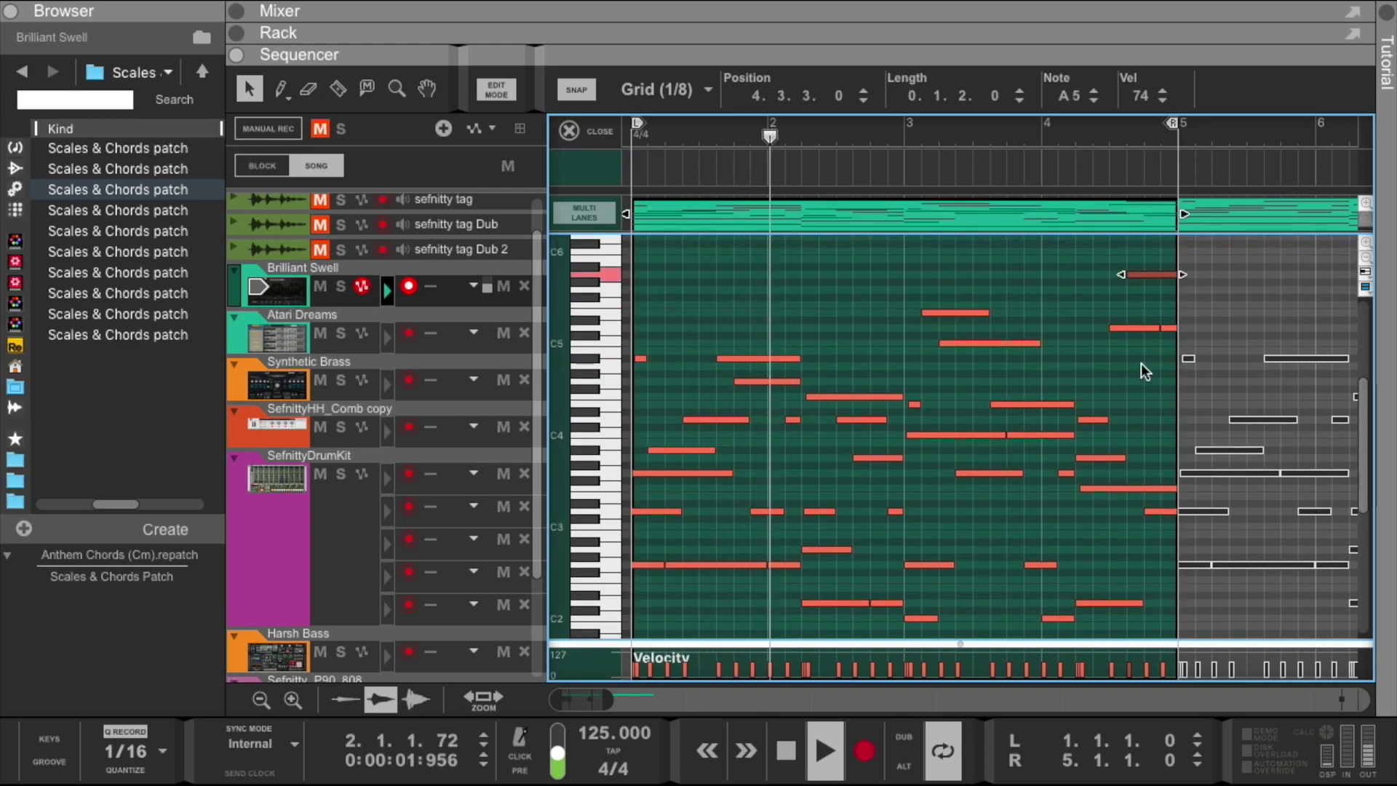
pyautogui.click(1168, 328)
pyautogui.hotkey('shift', 'Up')
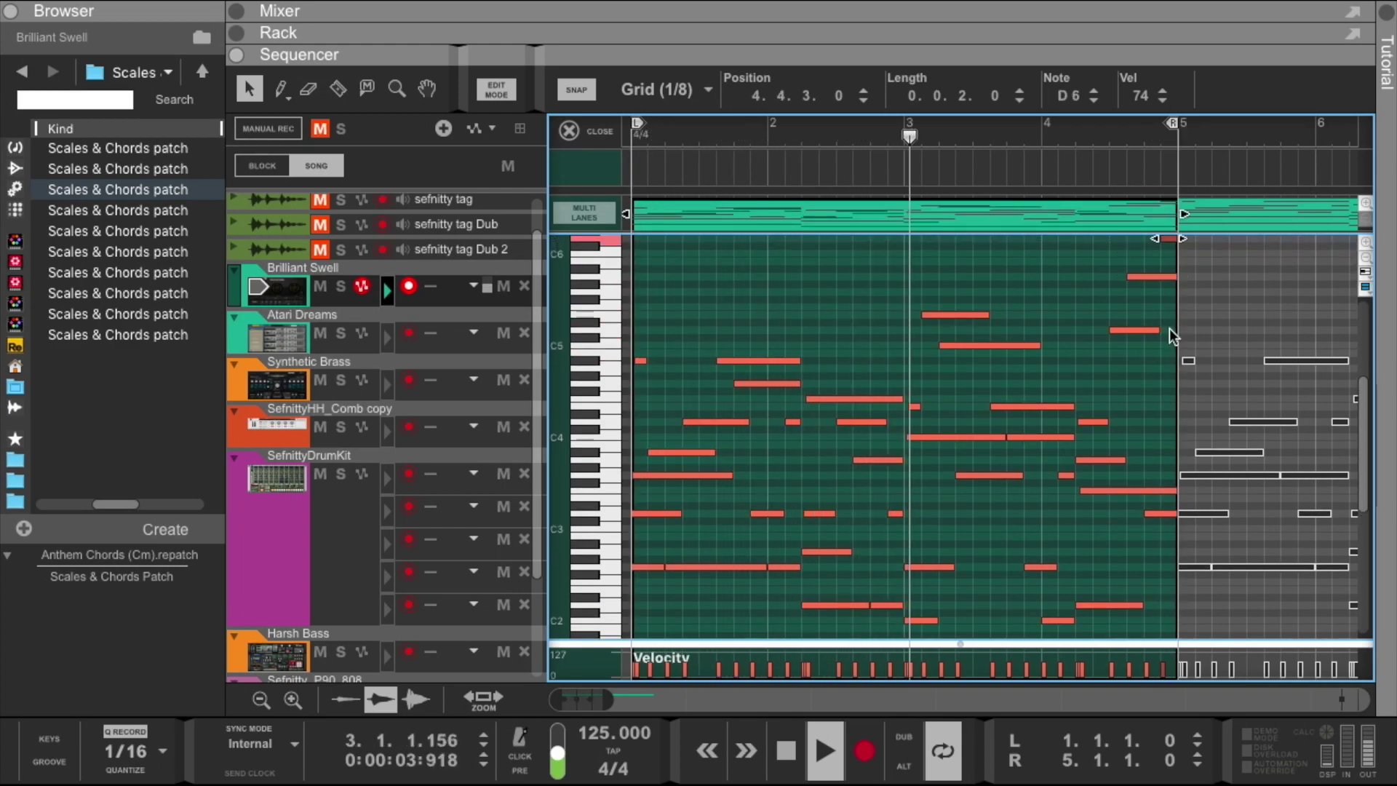
# Raise the A3 note at 4.2.1 to A4 and the D3 note at 4.4.1 to D4
pyautogui.click(1103, 460)
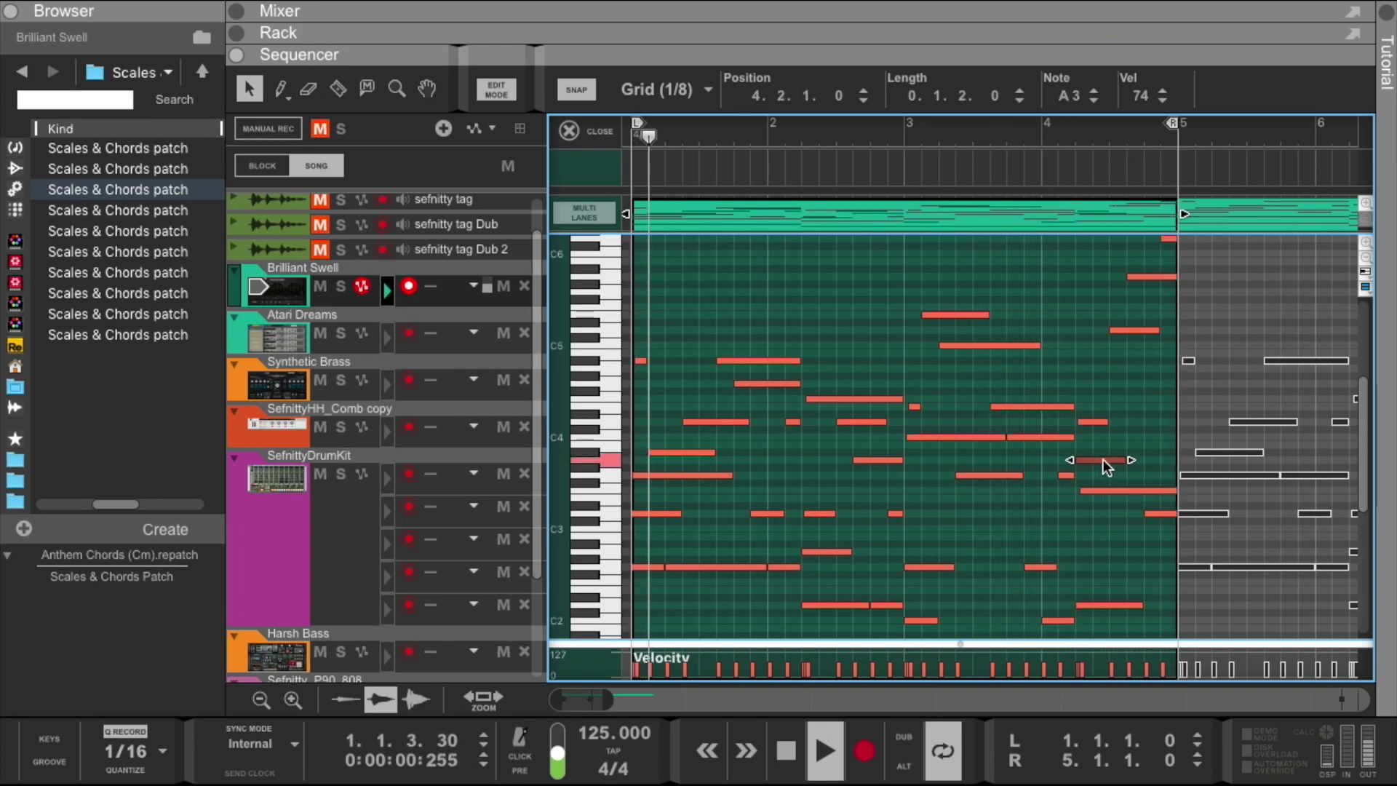
pyautogui.hotkey('shift', 'Up')
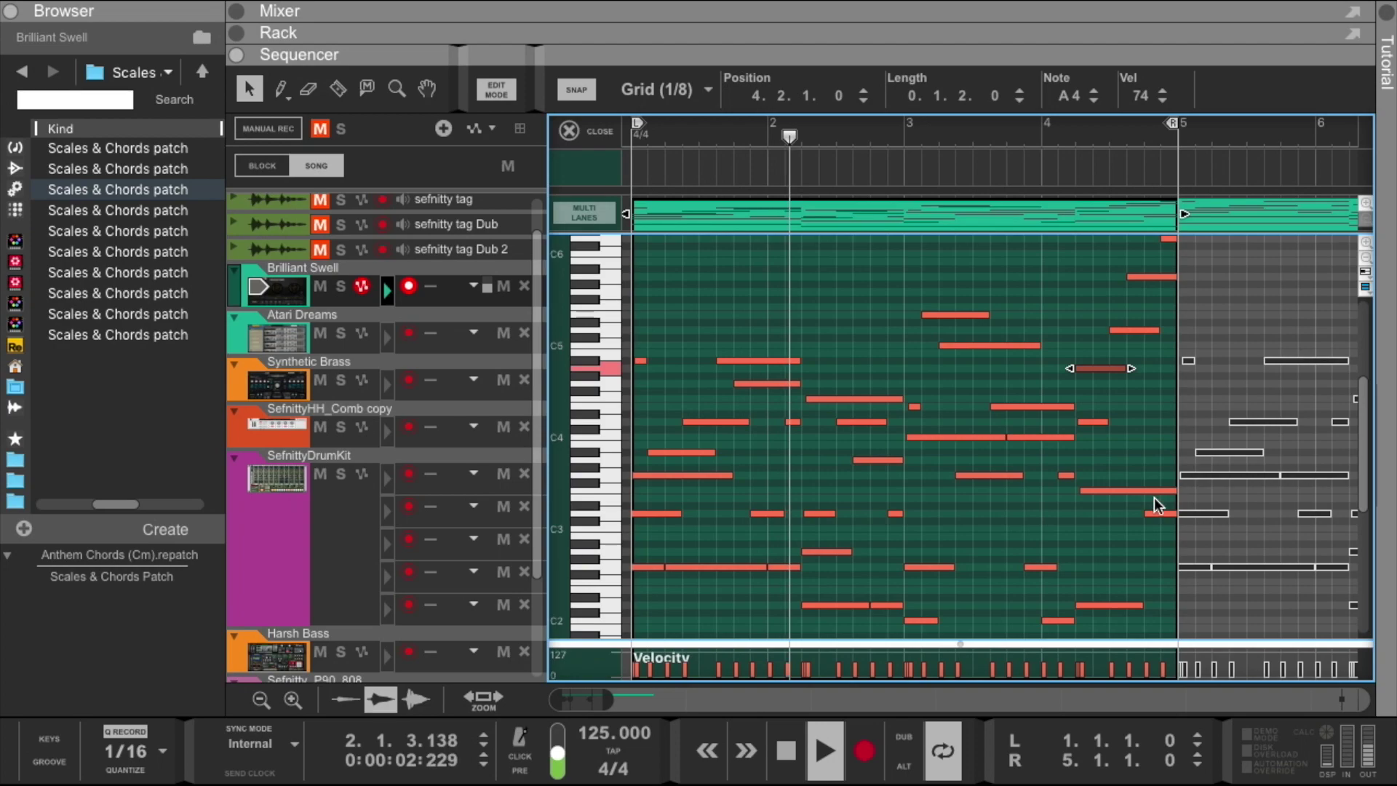
pyautogui.click(1162, 514)
pyautogui.hotkey('shift', 'Up')
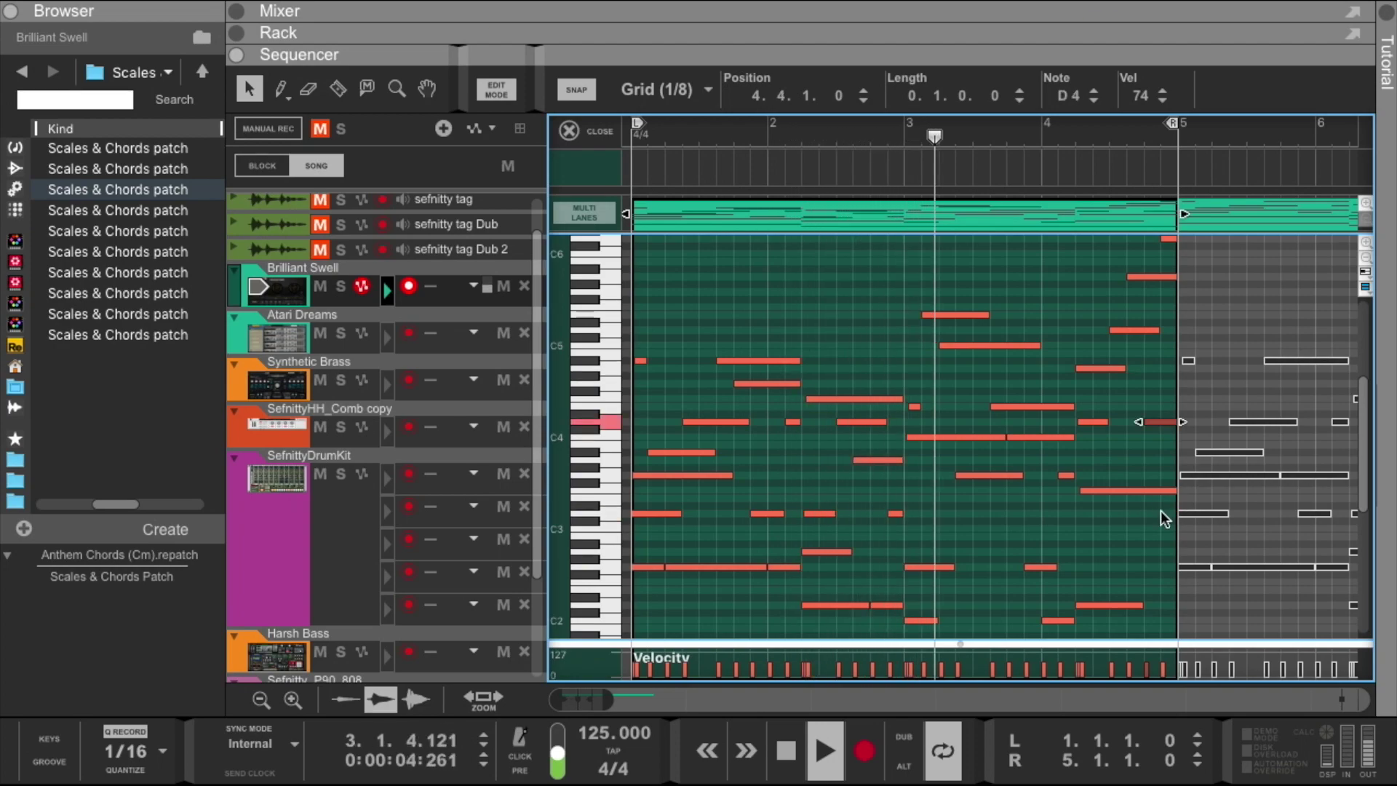
# Raise the long F3 note starting just after 4.2.1 to F4 and the D2 note at 4.2.1 to D3
pyautogui.scroll(-3, 1123, 547)
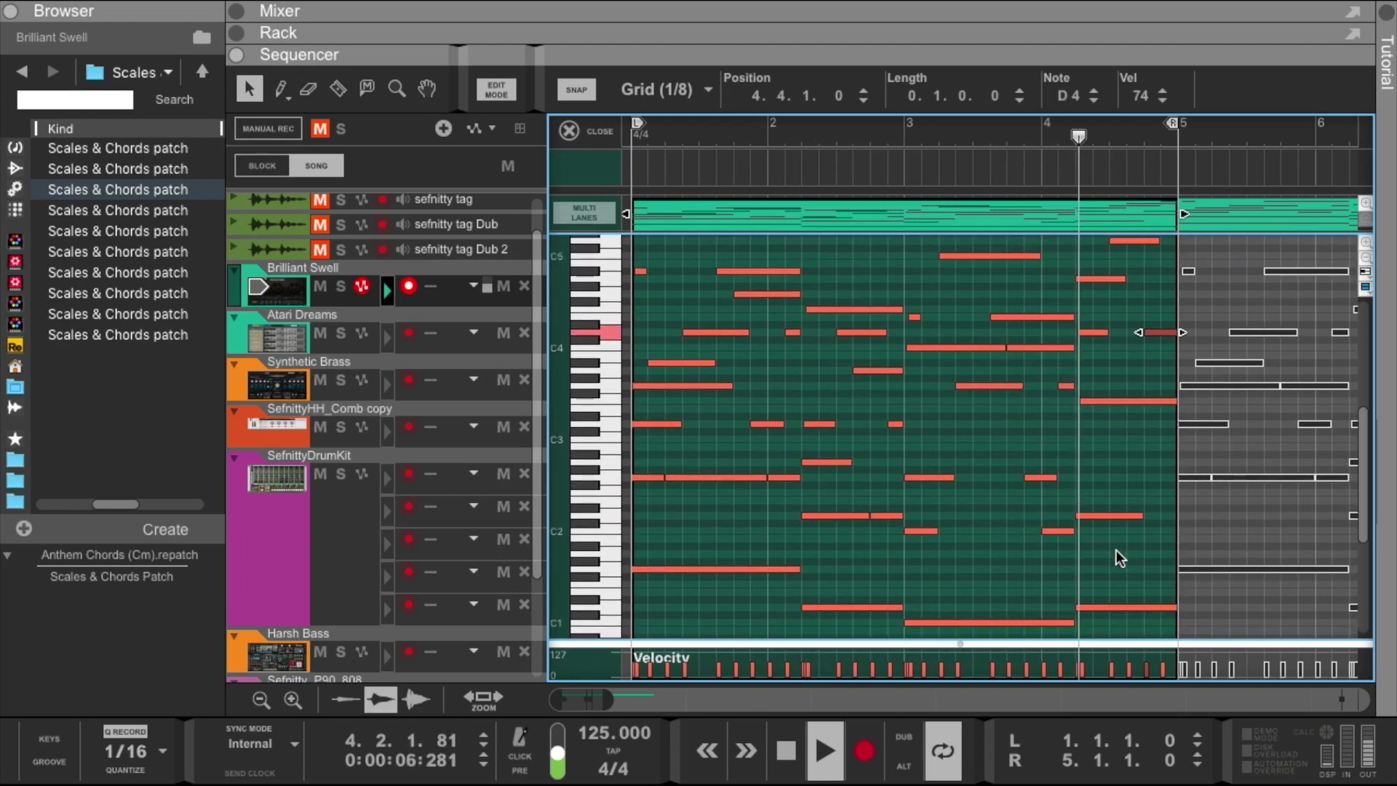
pyautogui.scroll(3, 1097, 491)
pyautogui.click(1100, 481)
pyautogui.hotkey('shift', 'Up')
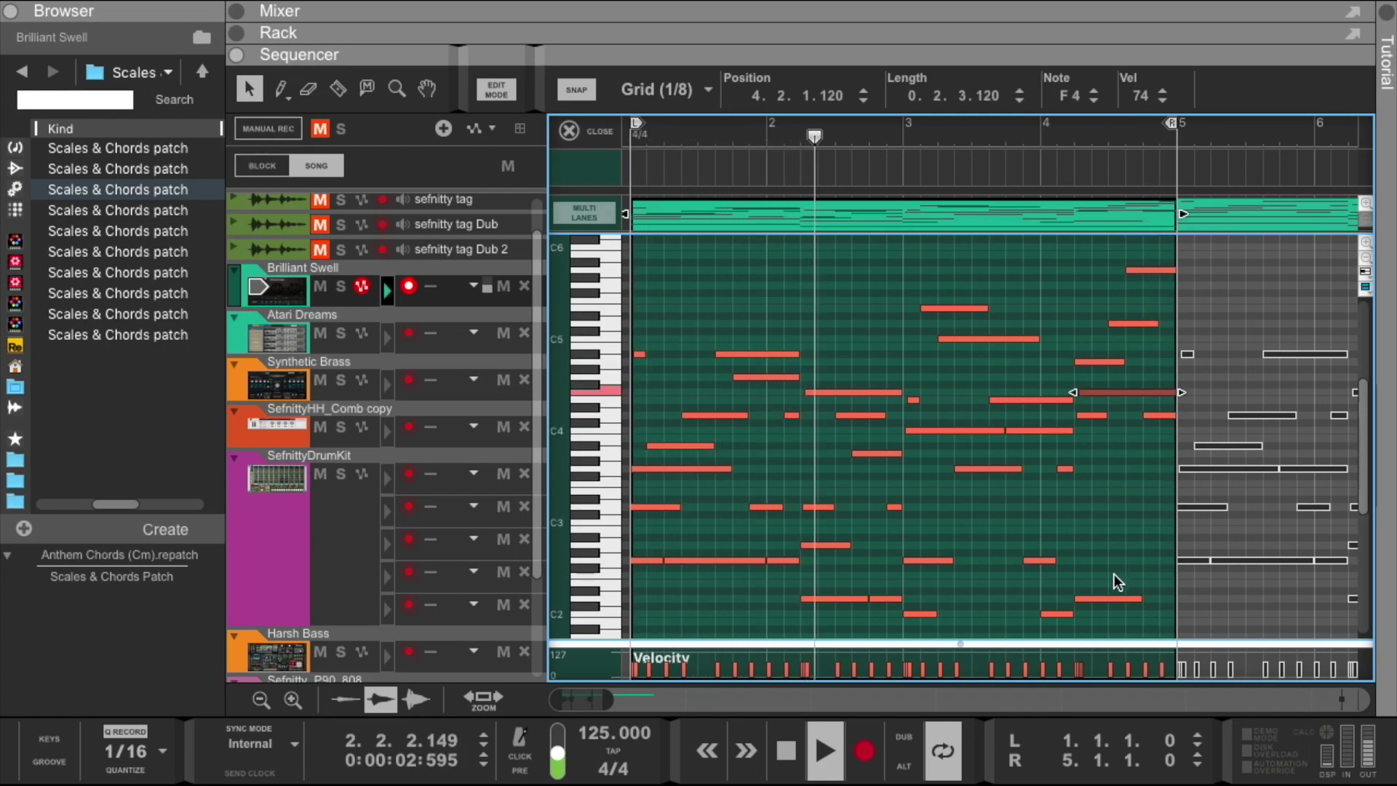
pyautogui.click(1112, 598)
pyautogui.hotkey('shift', 'Up')
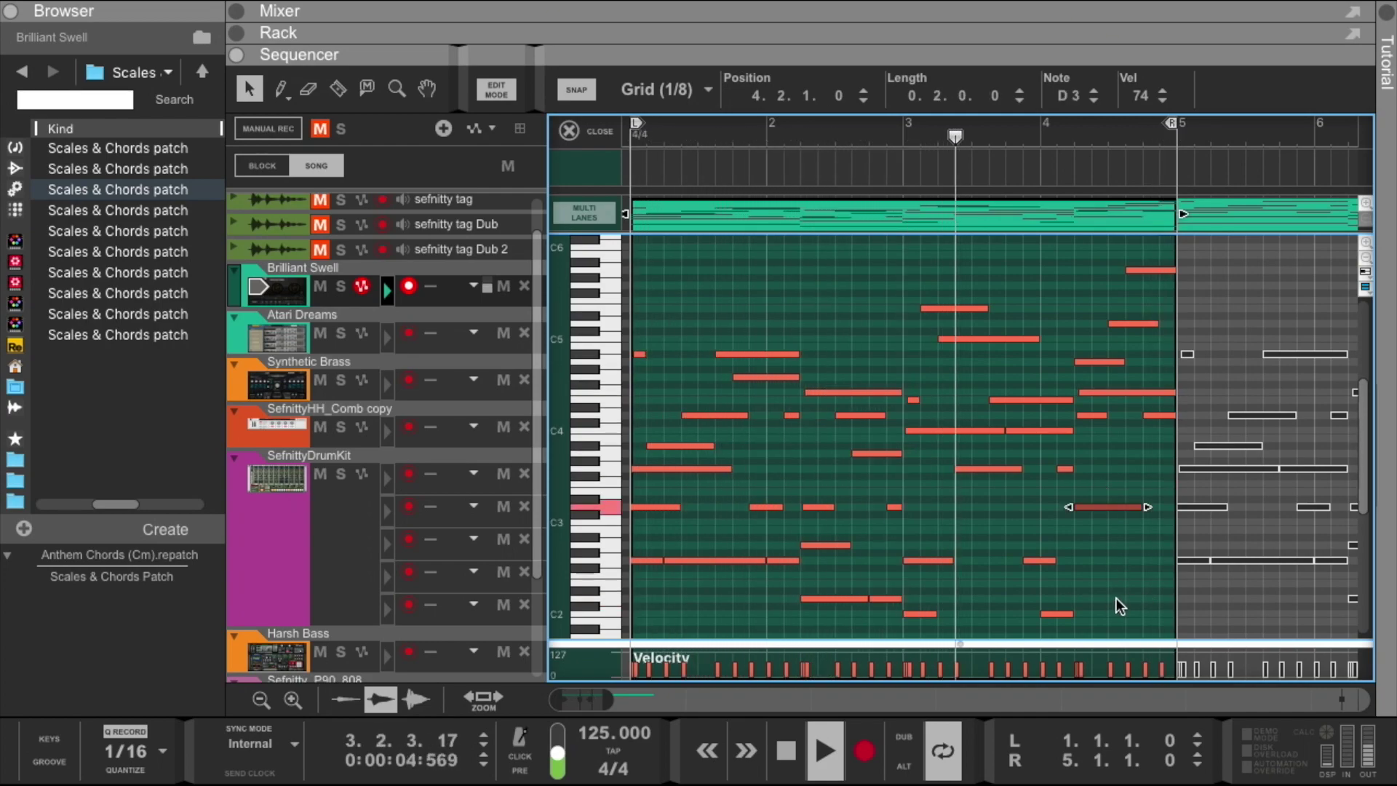
# Try the short D6 note at 4.4.3 in lower octaves down to D3, and settle it on D5
pyautogui.scroll(-7, 1117, 591)
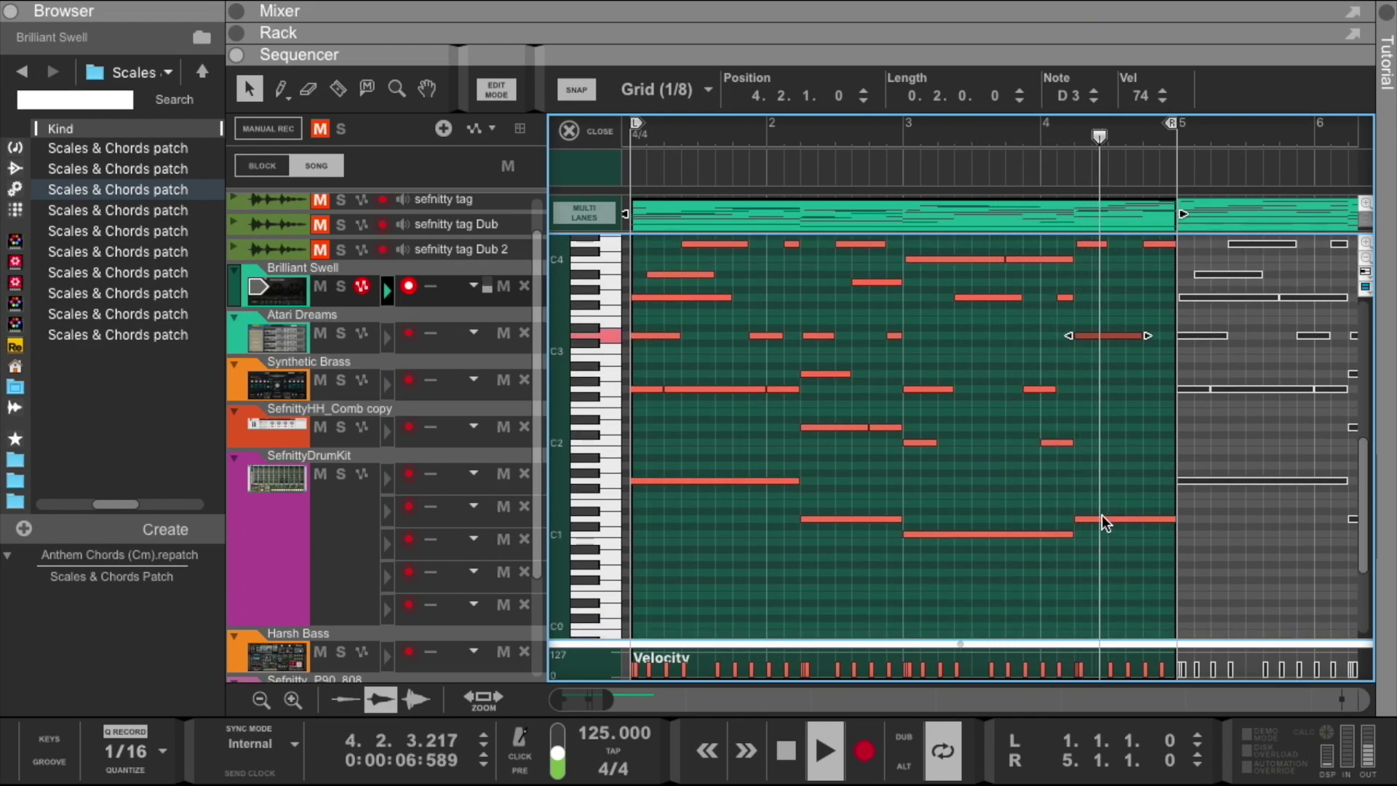
pyautogui.scroll(3, 1085, 477)
pyautogui.scroll(6, 1082, 470)
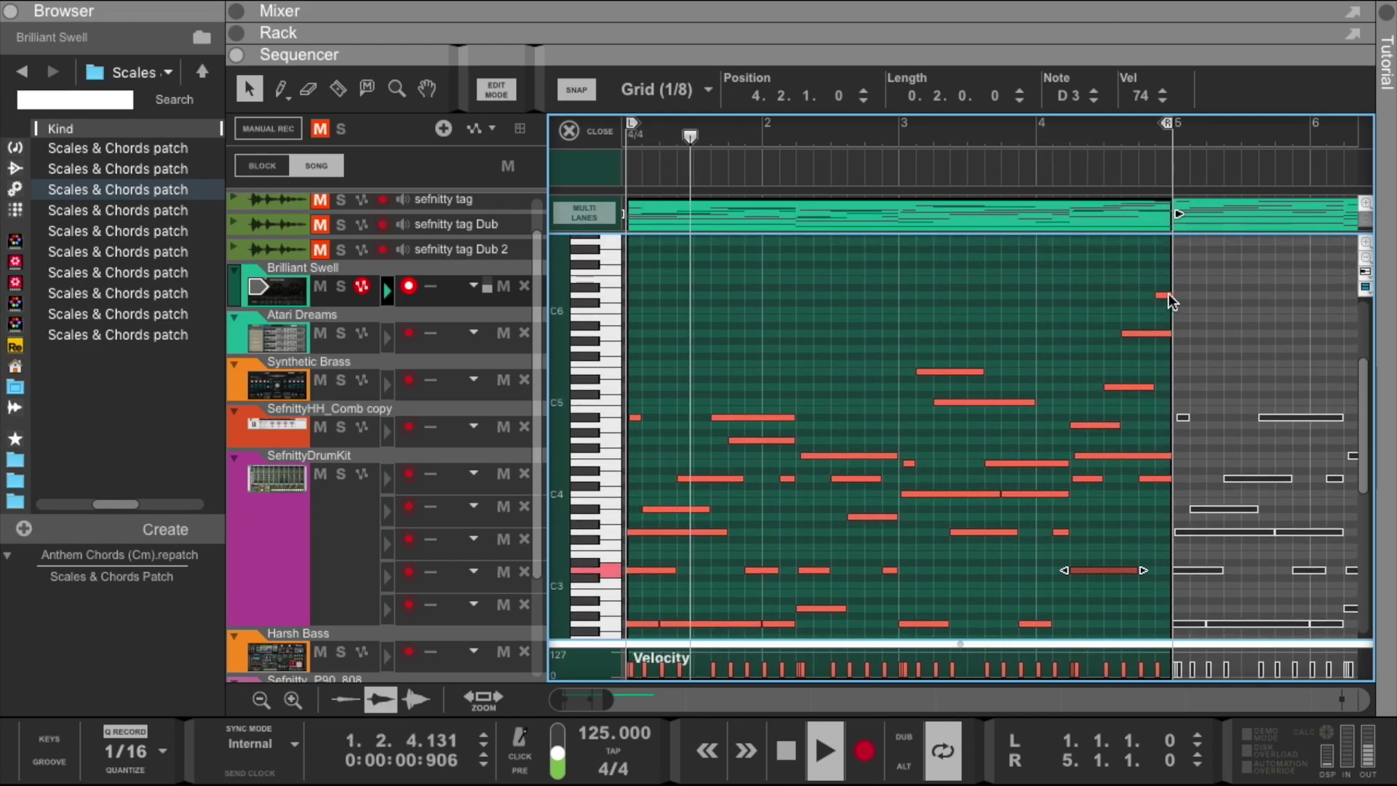
pyautogui.click(1167, 295)
pyautogui.hotkey('shift', 'Down')
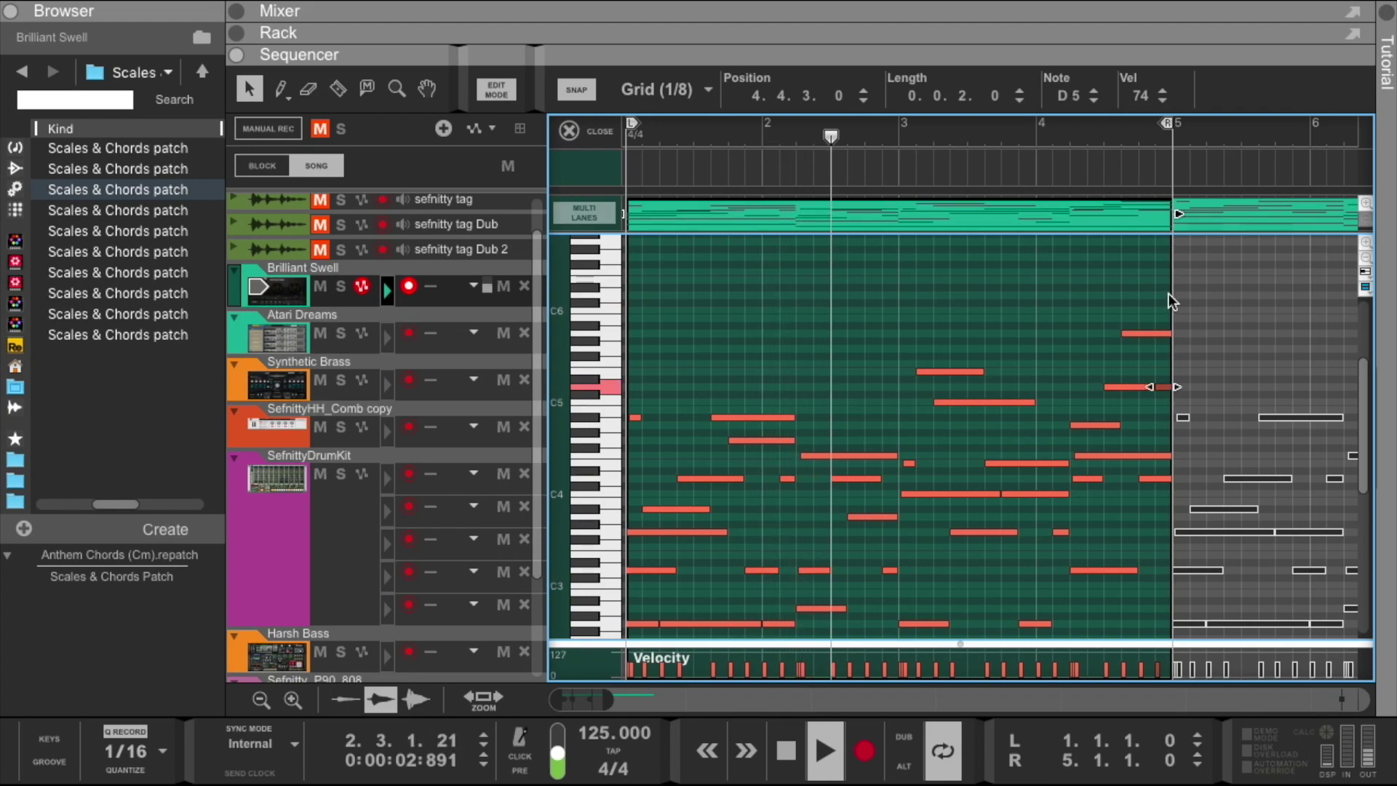
pyautogui.hotkey('shift', 'Down')
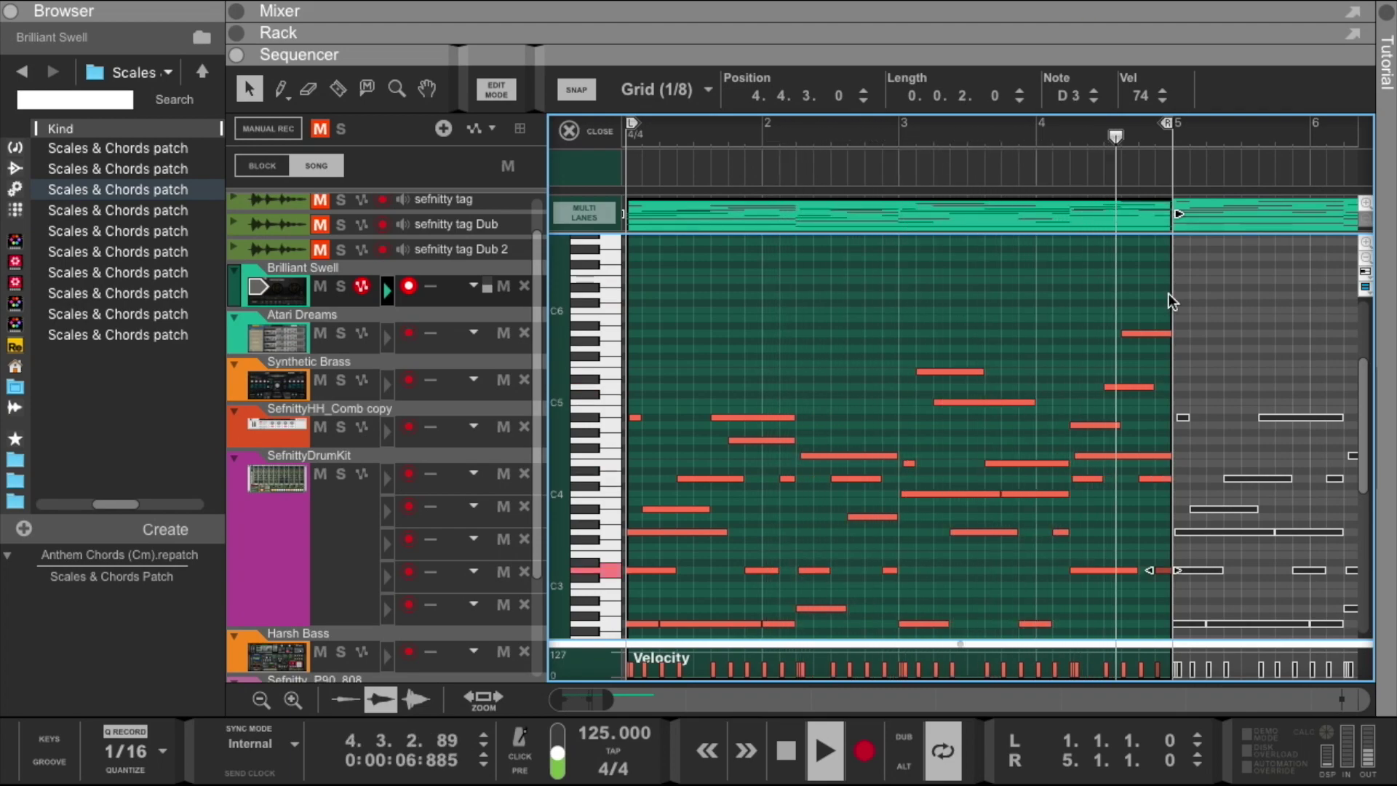
pyautogui.hotkey('shift', 'Up')
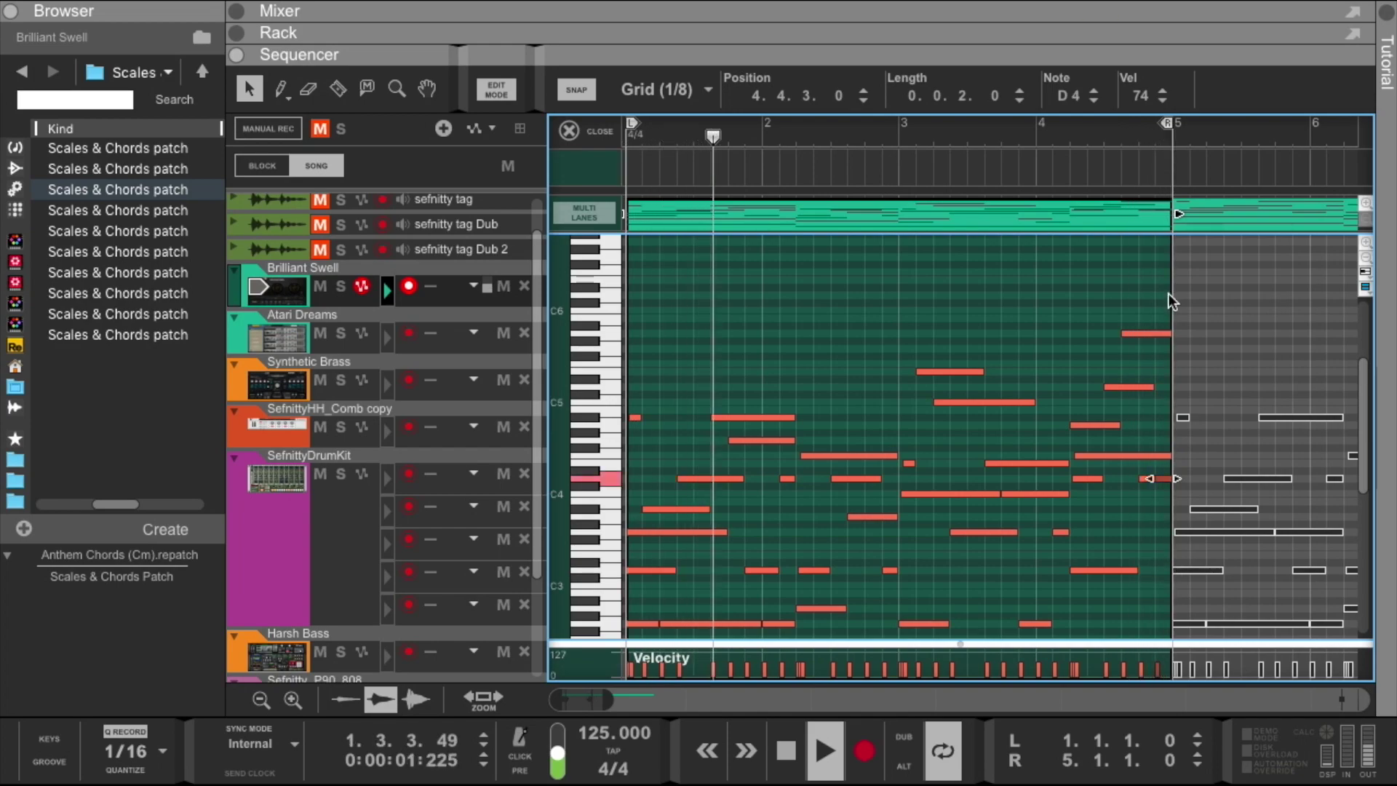
pyautogui.hotkey('shift', 'Up')
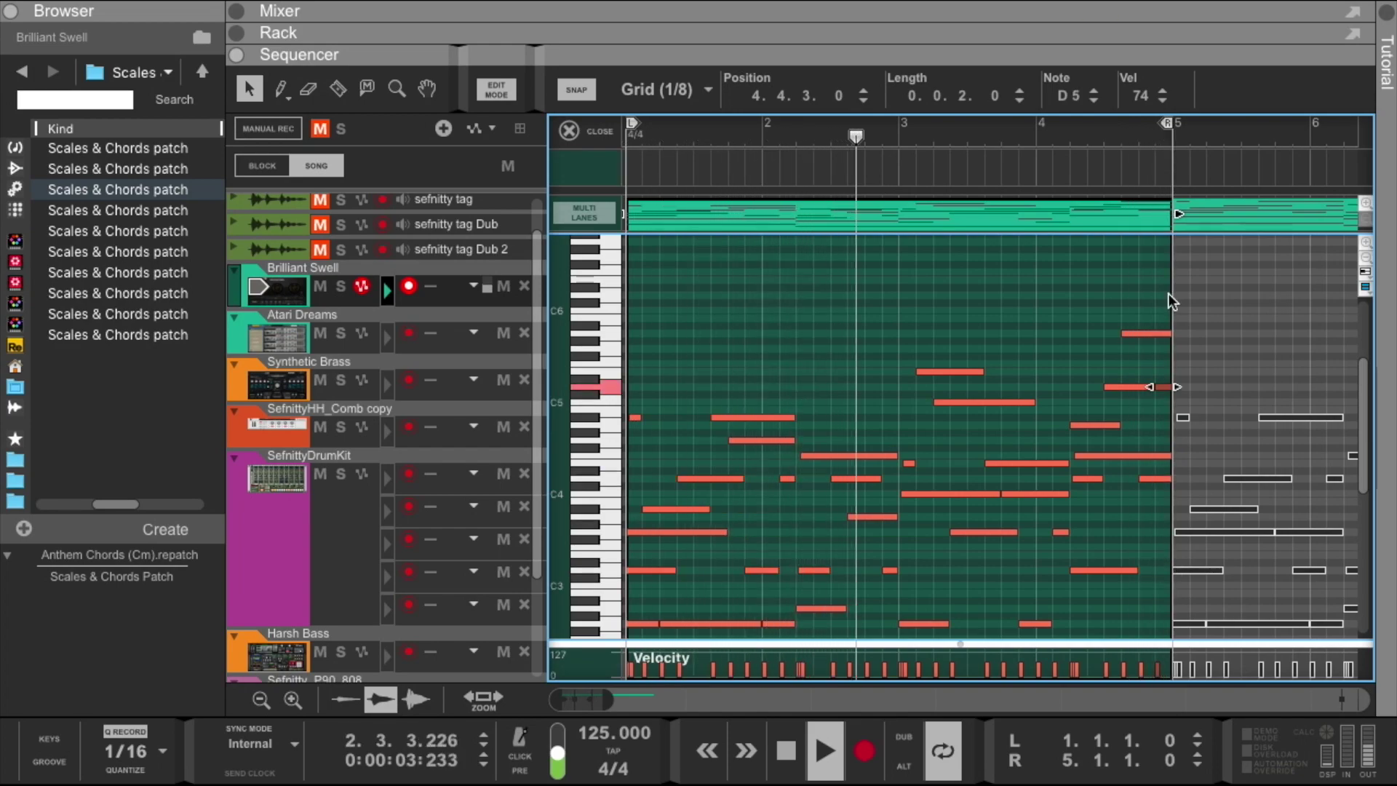
# Raise the D5 note at 4.3.1 to D6 and try the A4 note at 4.2.1 one octave higher
pyautogui.click(1115, 383)
pyautogui.hotkey('shift', 'Up')
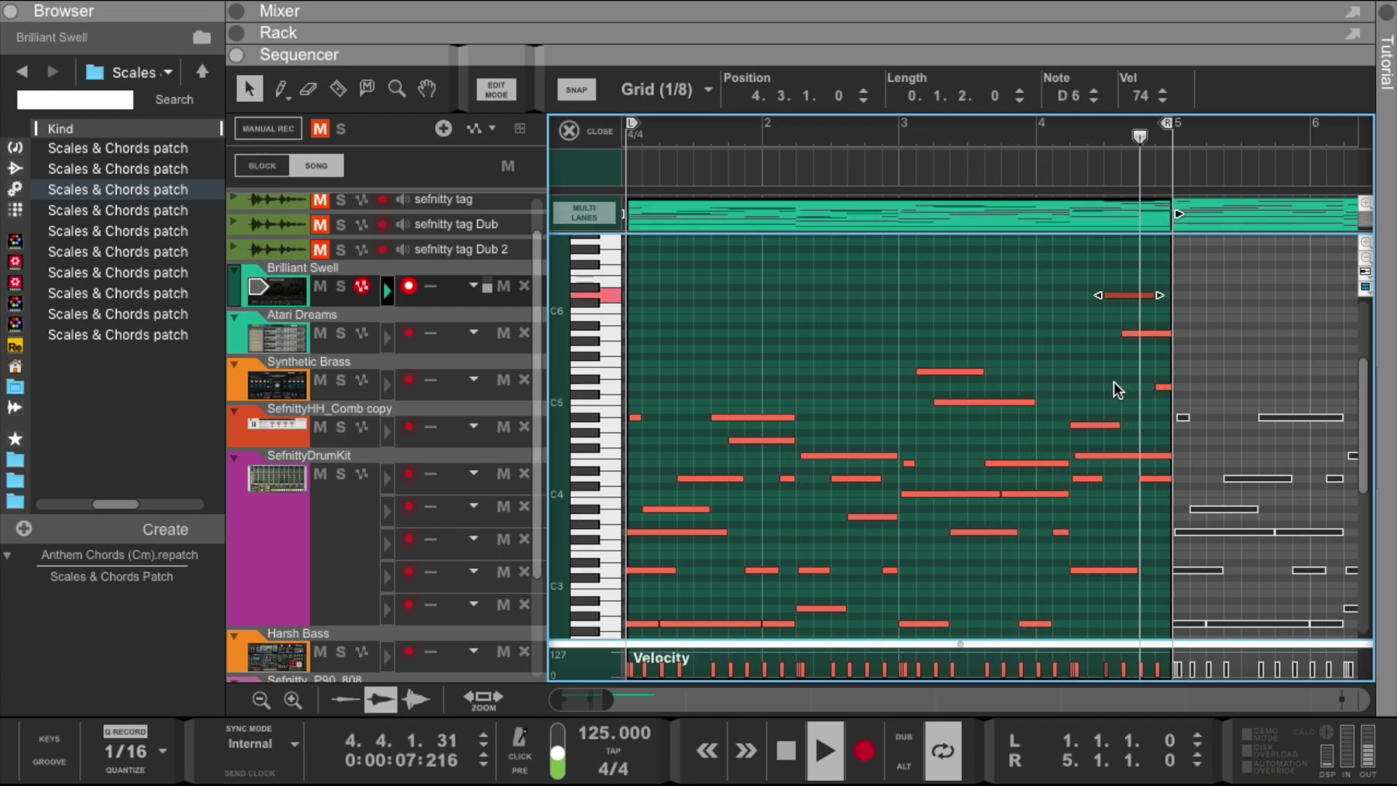
pyautogui.click(1102, 425)
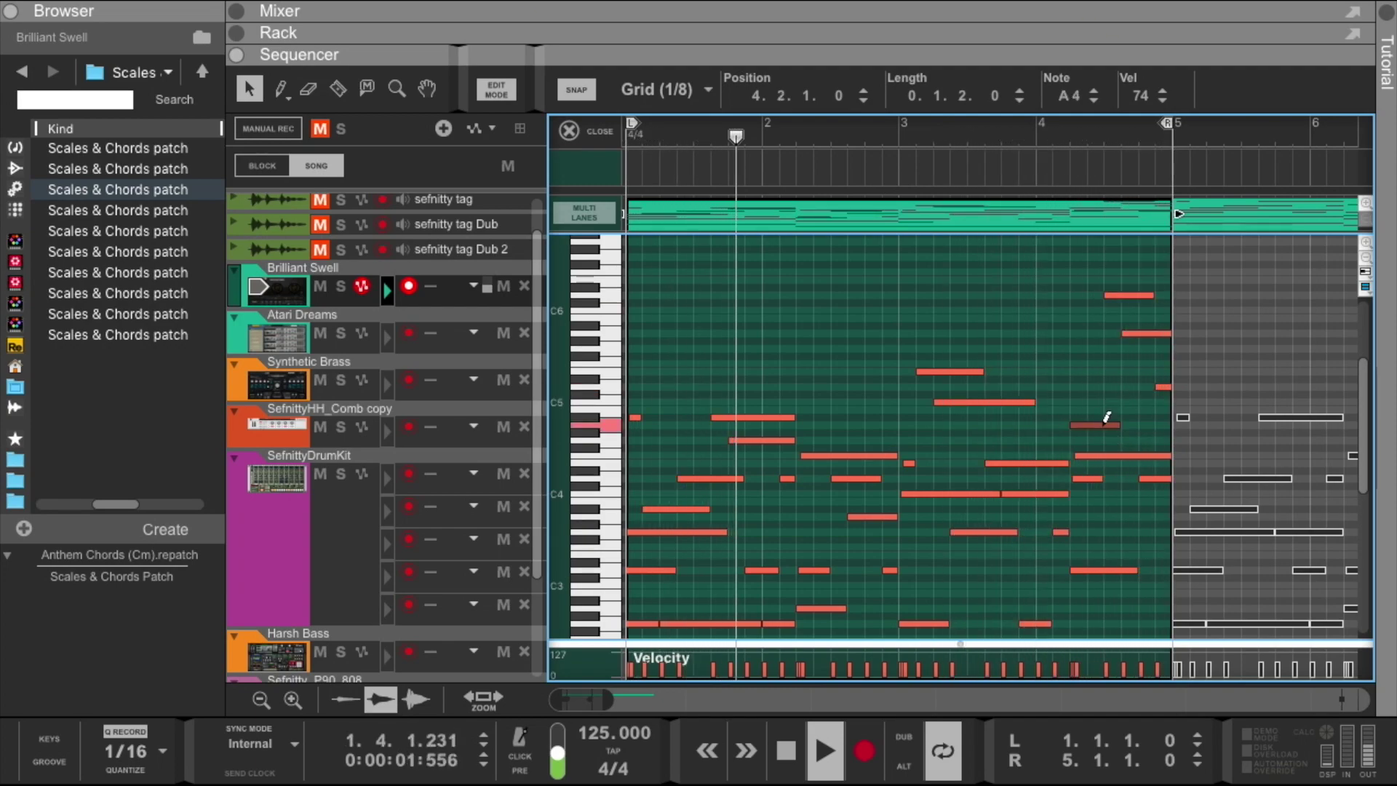
pyautogui.hotkey('shift', 'Up')
pyautogui.hotkey('shift', 'Down')
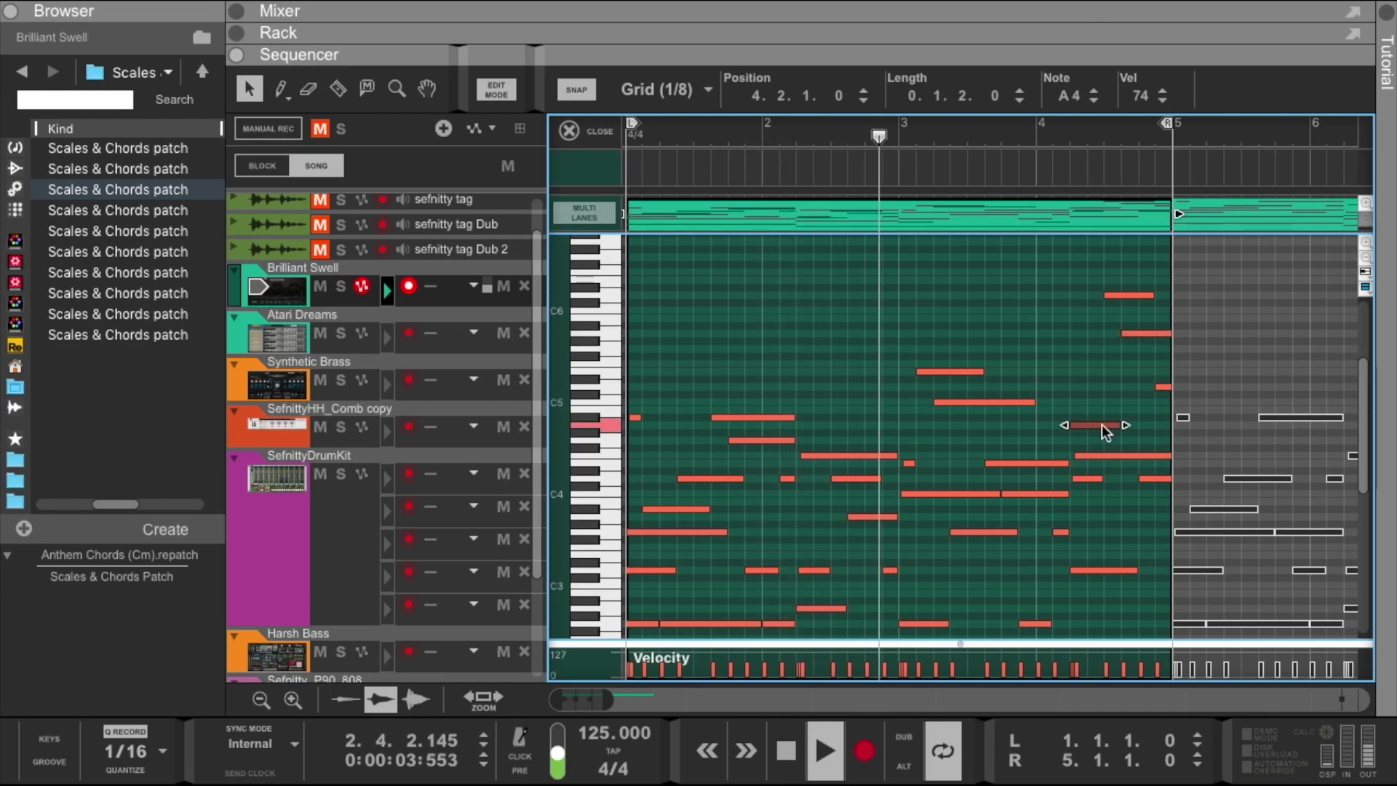
# Raise the short D4 note just after 4.2.1 to D5 and the G3 note at 4.1.3 to G4
pyautogui.moveTo(609, 698); pyautogui.dragTo(632, 698)
pyautogui.click(924, 479)
pyautogui.hotkey('shift', 'Up')
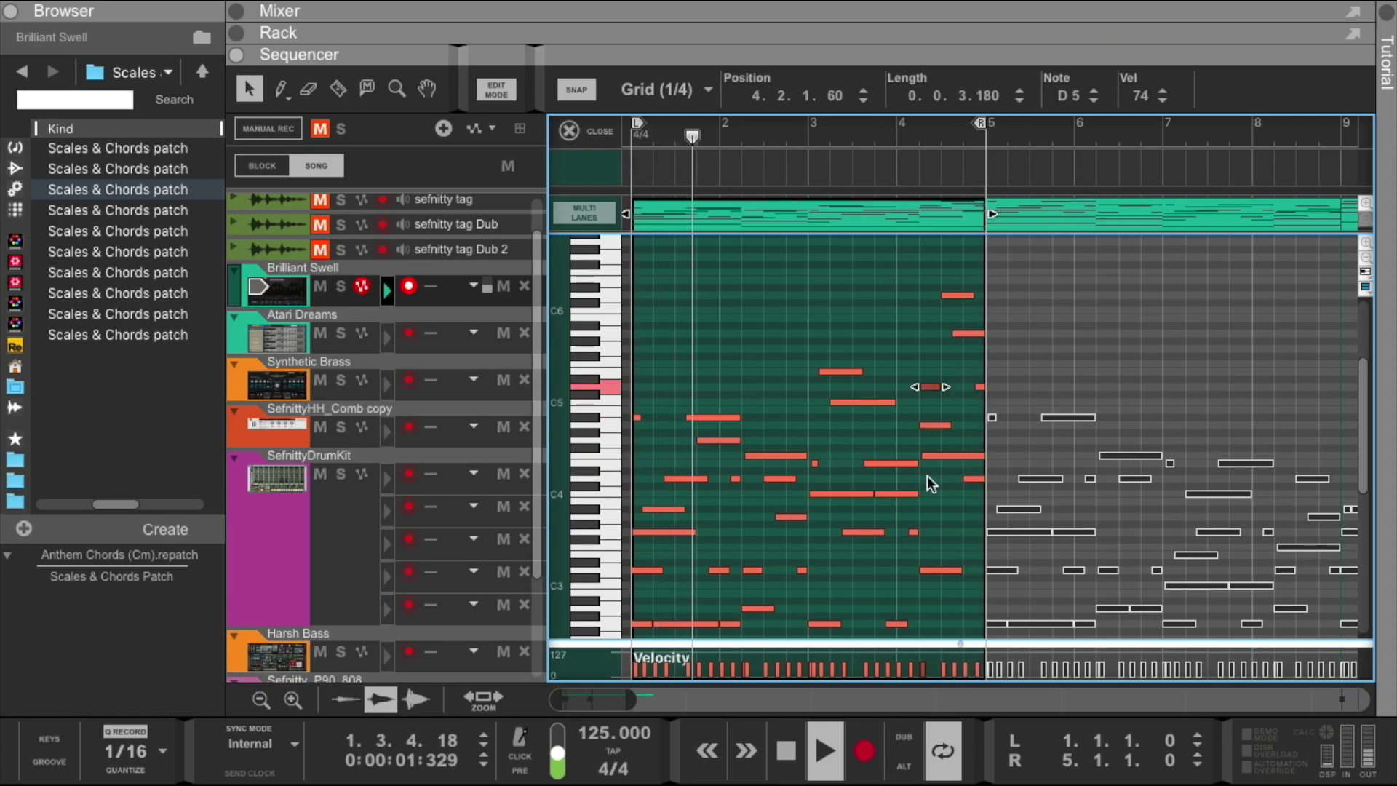
pyautogui.click(912, 533)
pyautogui.hotkey('shift', 'Up')
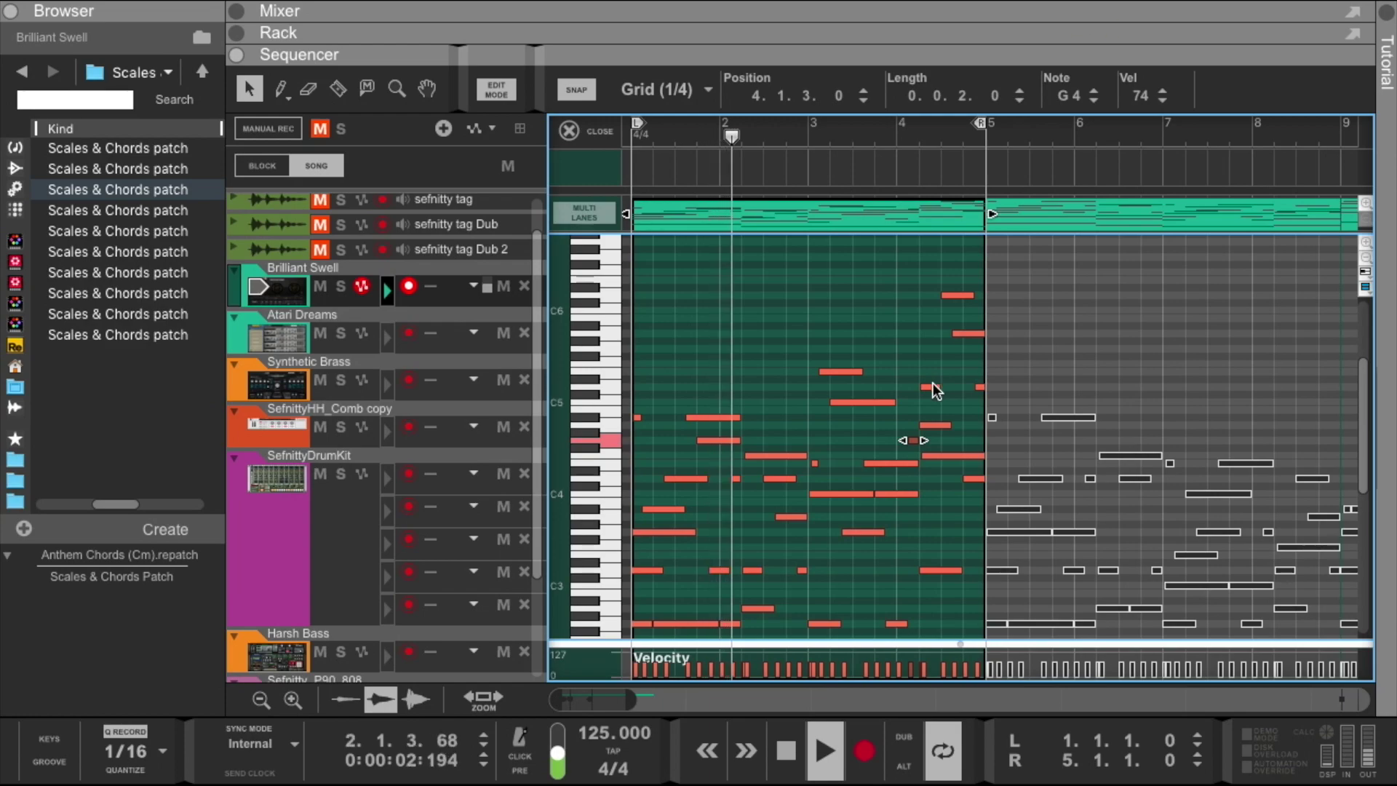
# Lower the D6 note at 4.3.1 to D5 and the short D5 note just after 4.2.1 to D4
pyautogui.click(953, 296)
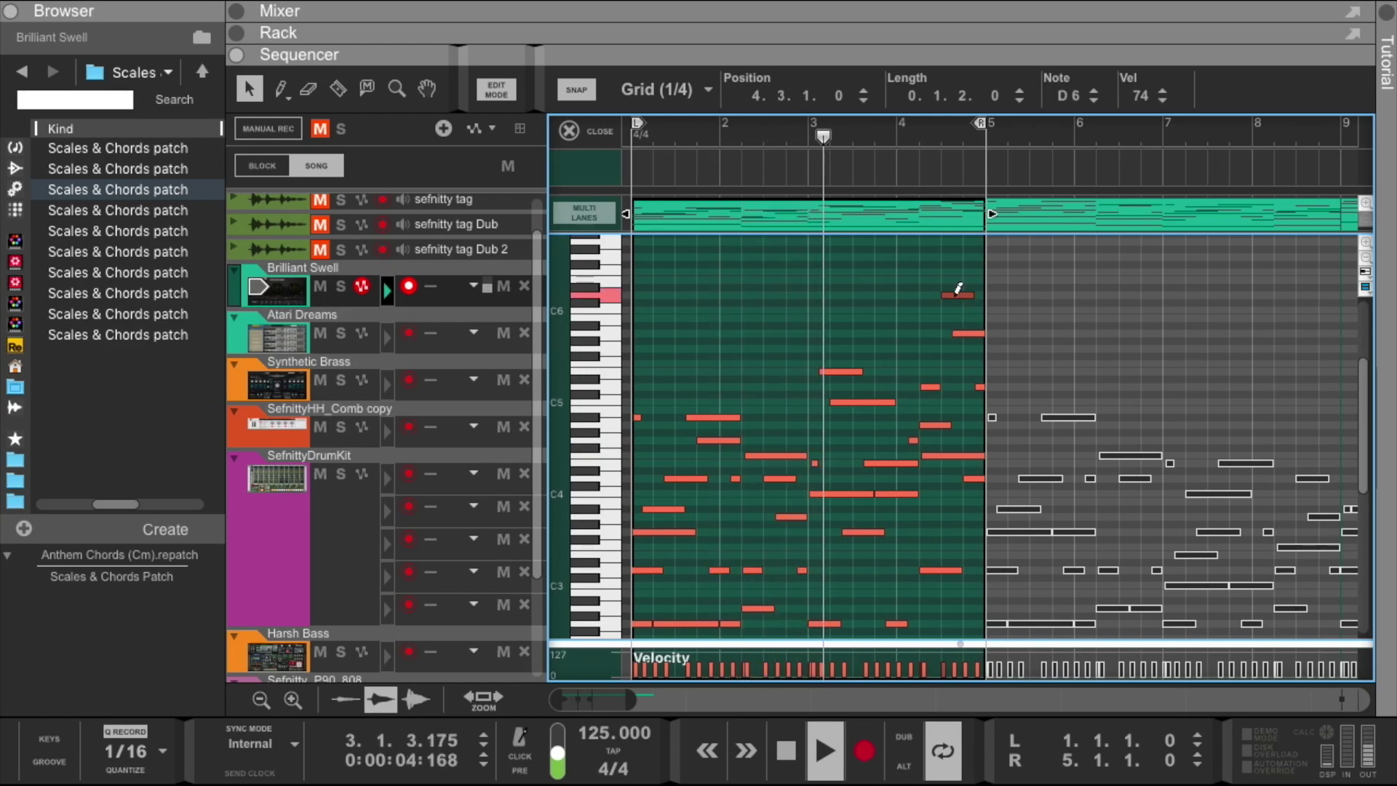
pyautogui.hotkey('shift', 'Down')
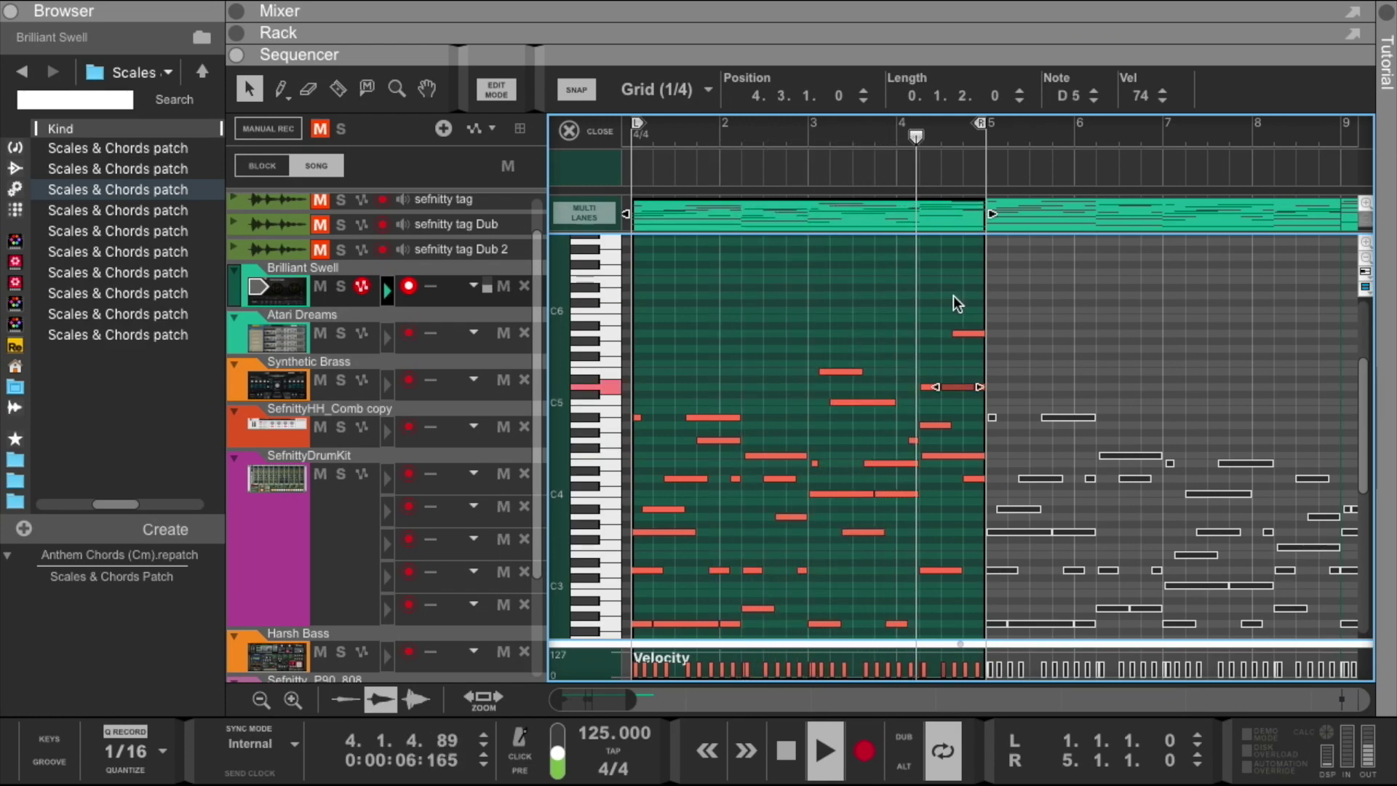
pyautogui.click(924, 387)
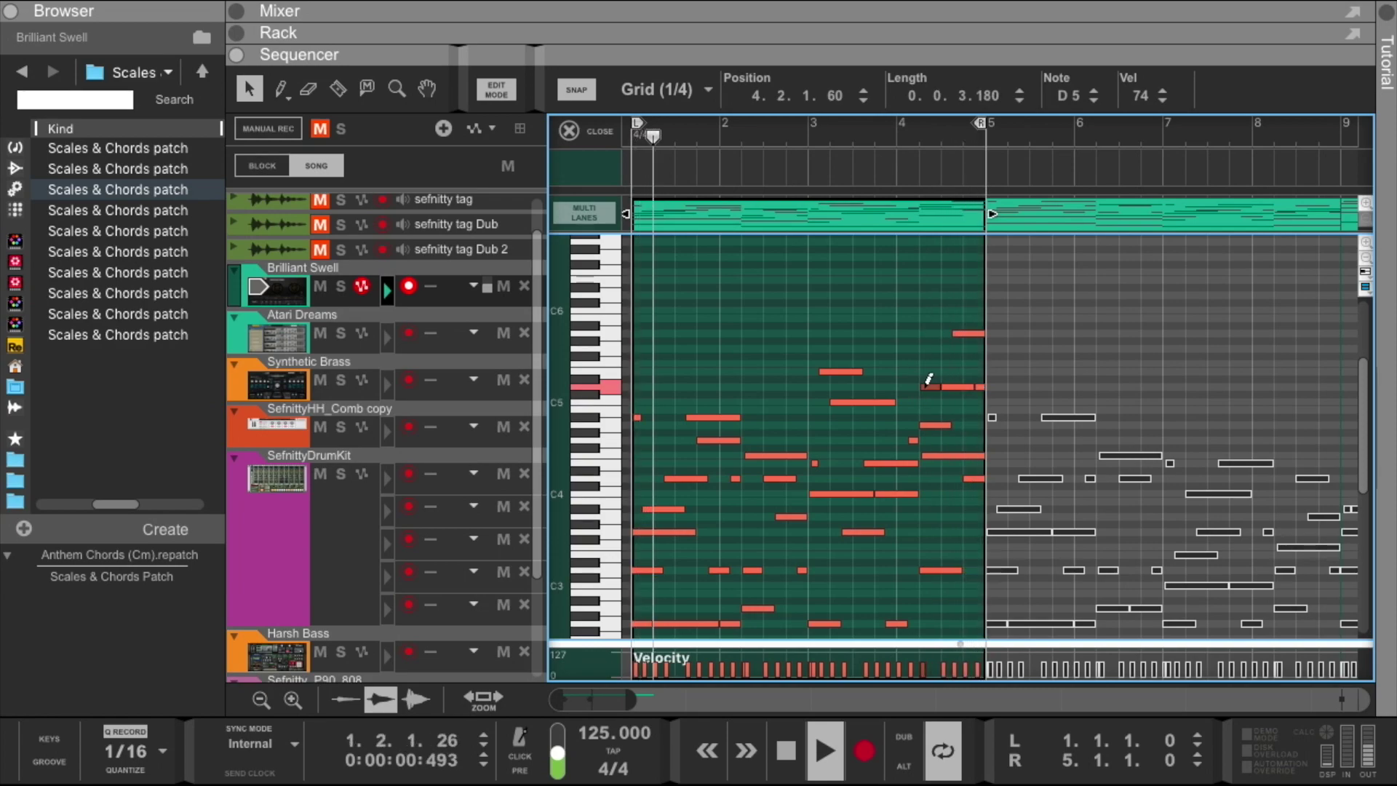
pyautogui.hotkey('shift', 'Down')
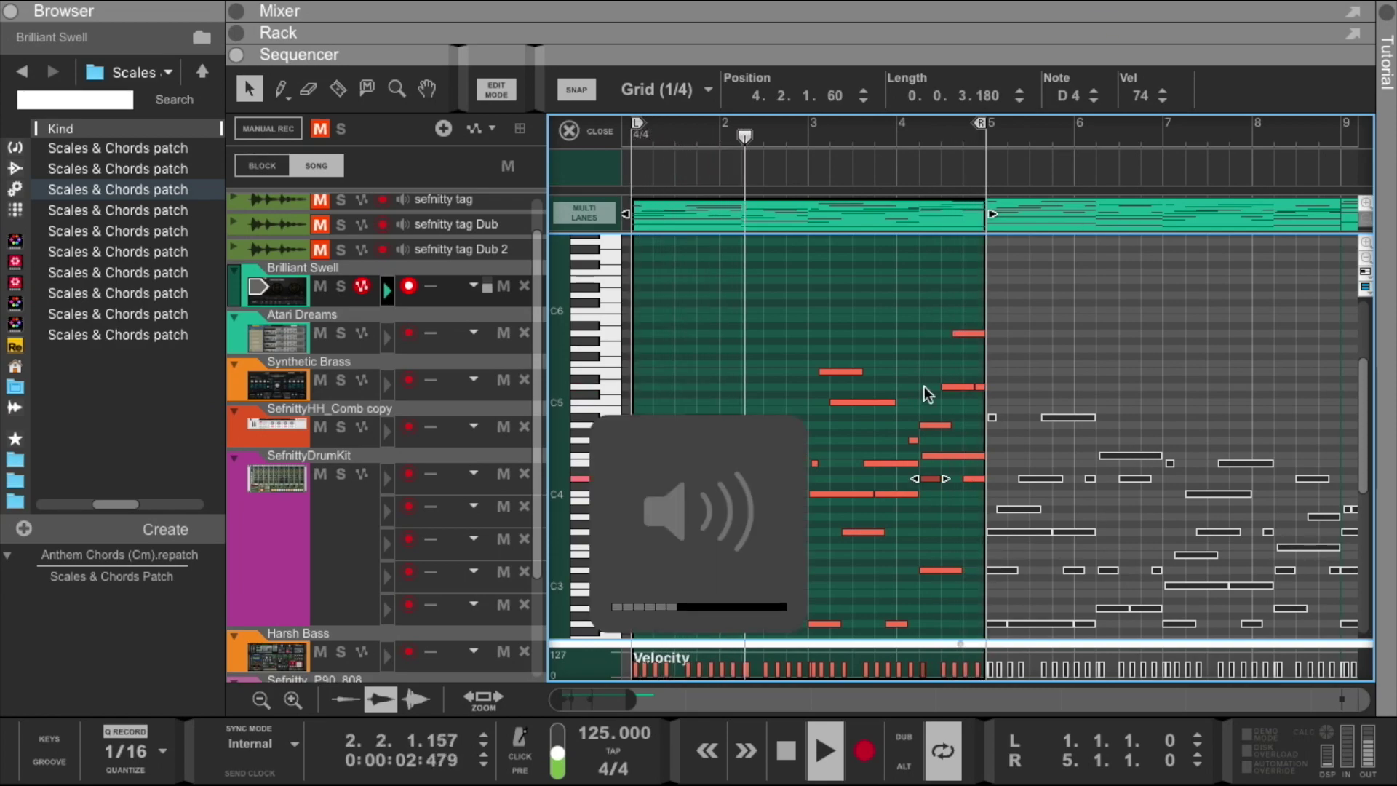
pyautogui.press('XF86AudioRaiseVolume')
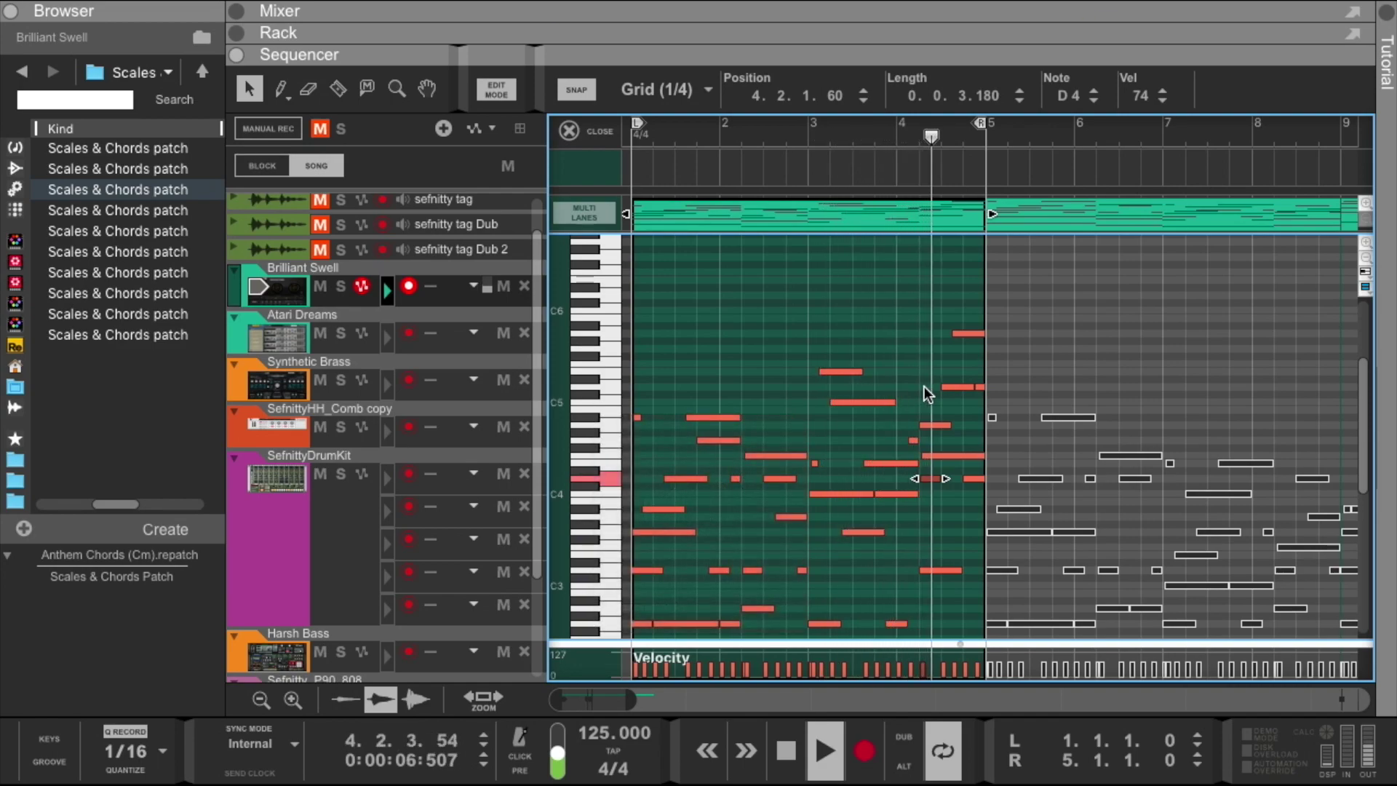
pyautogui.click(977, 372)
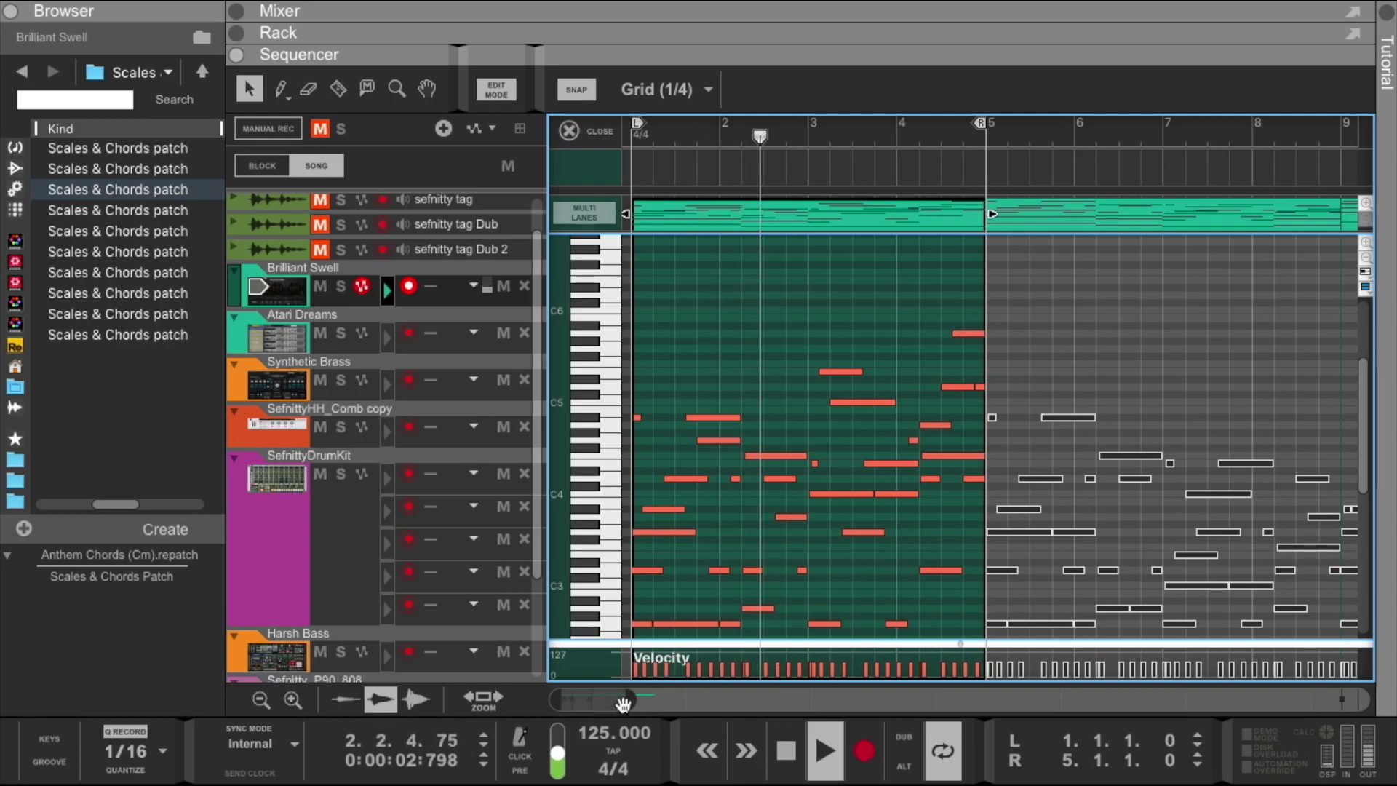
pyautogui.press('XF86AudioLowerVolume')
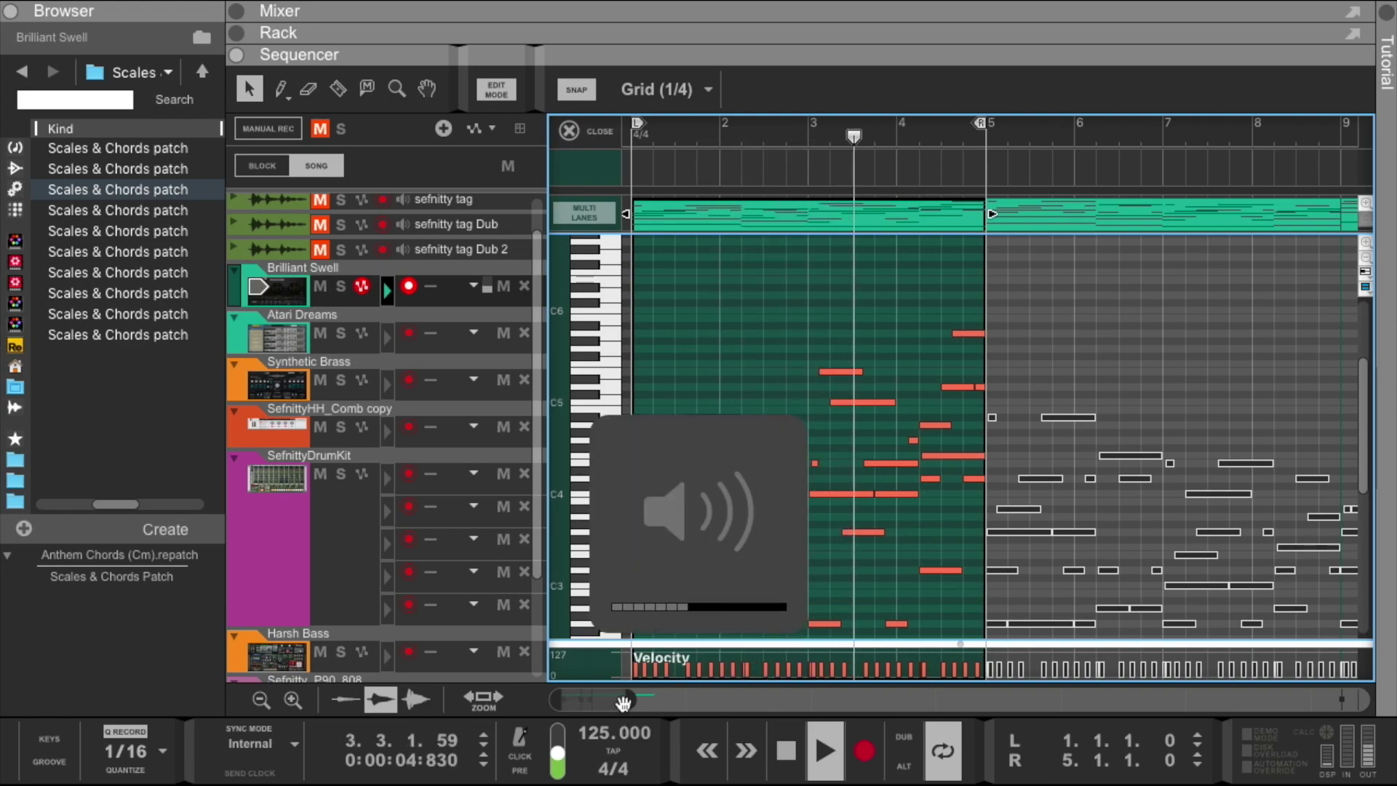
# Reveal the rack and open the Spectrum EQ for the Brilliant Swell channel
pyautogui.moveTo(630, 706); pyautogui.dragTo(642, 707)
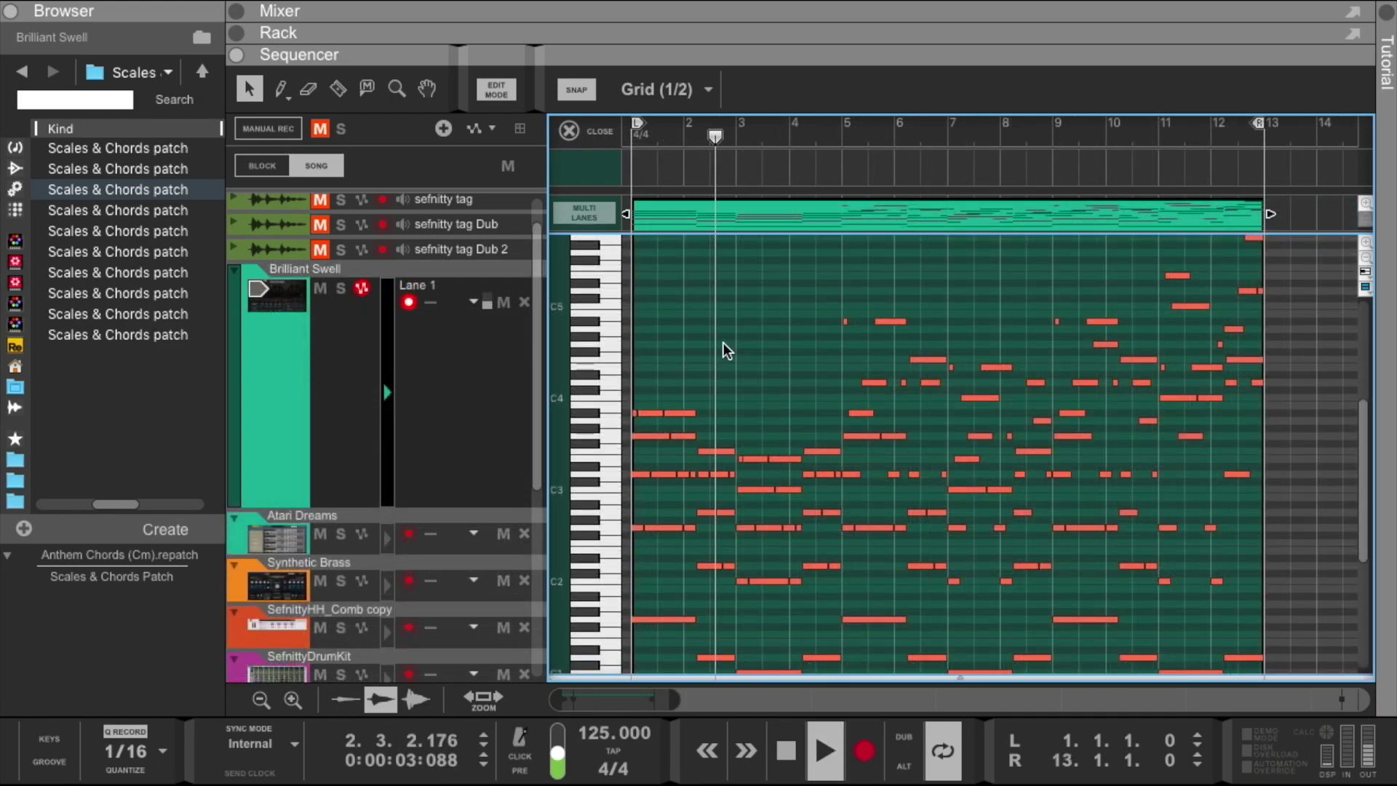
pyautogui.moveTo(485, 54); pyautogui.dragTo(490, 121)
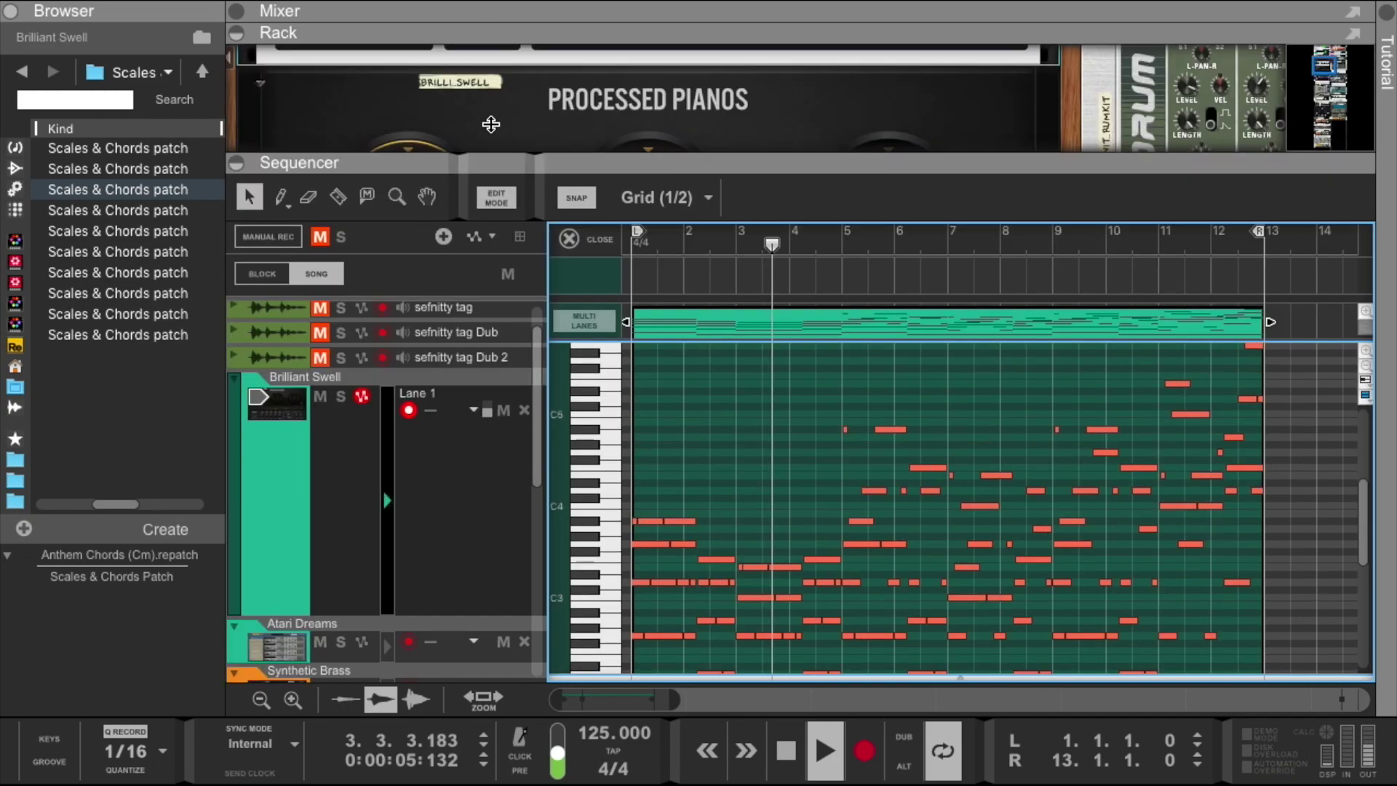
pyautogui.scroll(10, 549, 90)
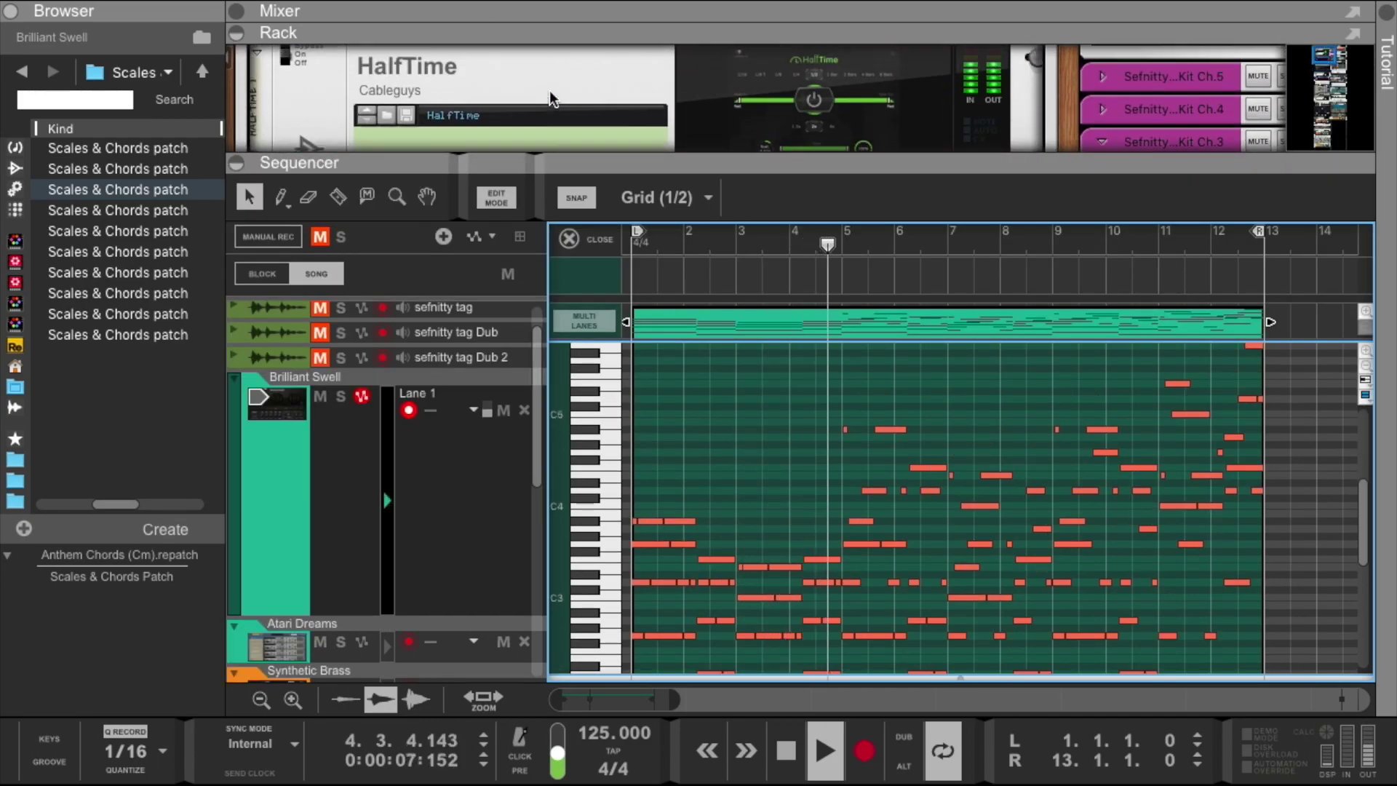
pyautogui.click(795, 111)
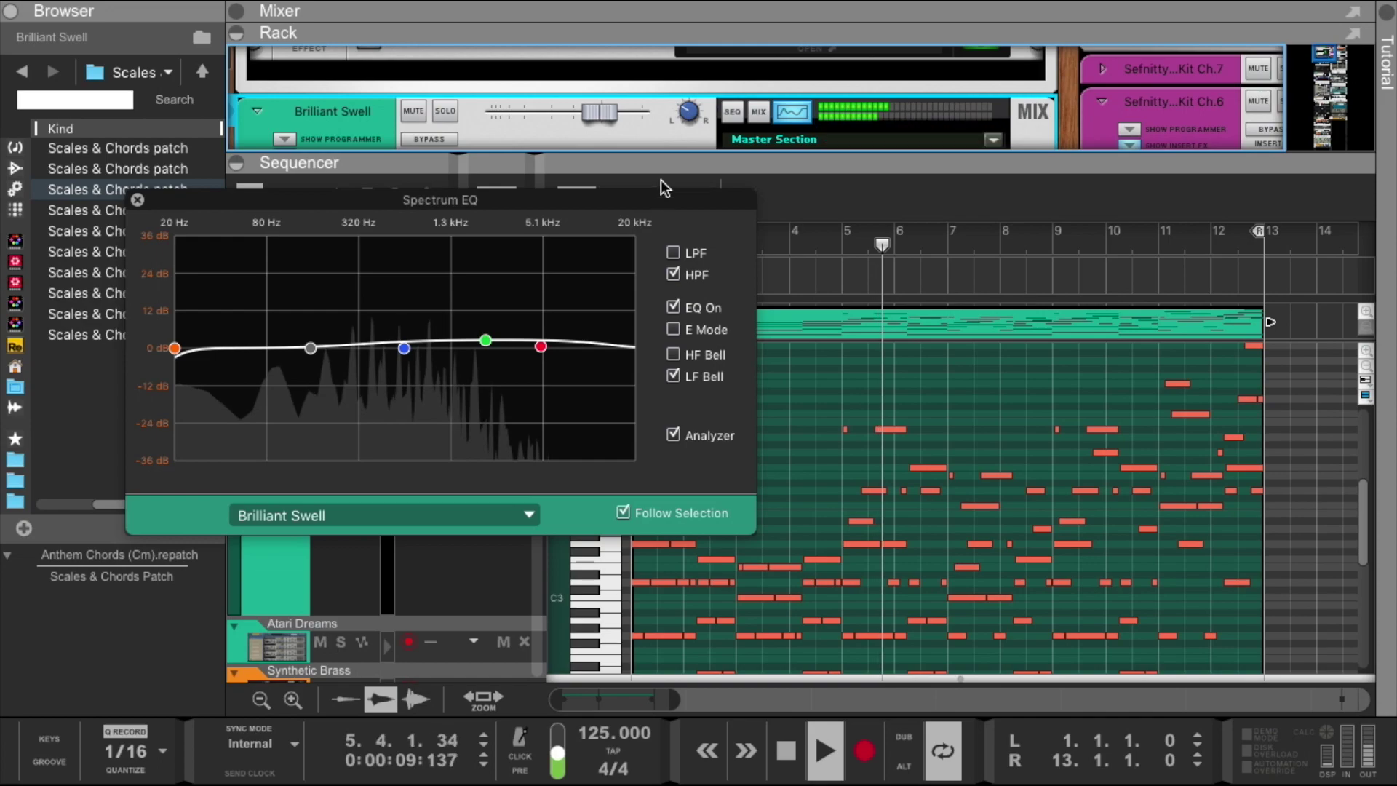
# Raise the EQ's high-pass cutoff and set its low-frequency band to 42.1 Hz at -16.51 dB, with the rack collapsed again
pyautogui.moveTo(622, 189); pyautogui.dragTo(484, 91)
pyautogui.moveTo(19, 243); pyautogui.dragTo(69, 295)
pyautogui.moveTo(720, 163); pyautogui.dragTo(591, 4)
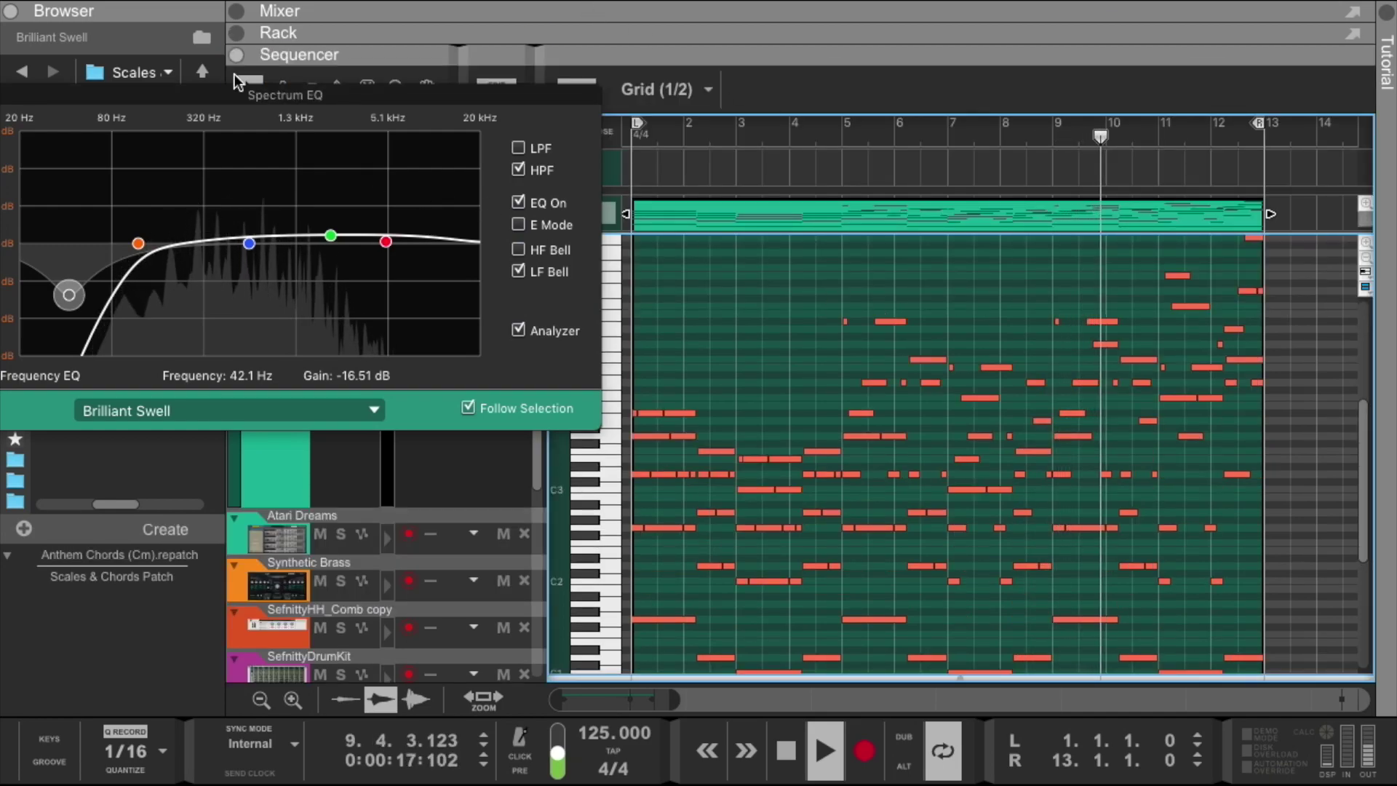
pyautogui.moveTo(248, 90); pyautogui.dragTo(264, 7)
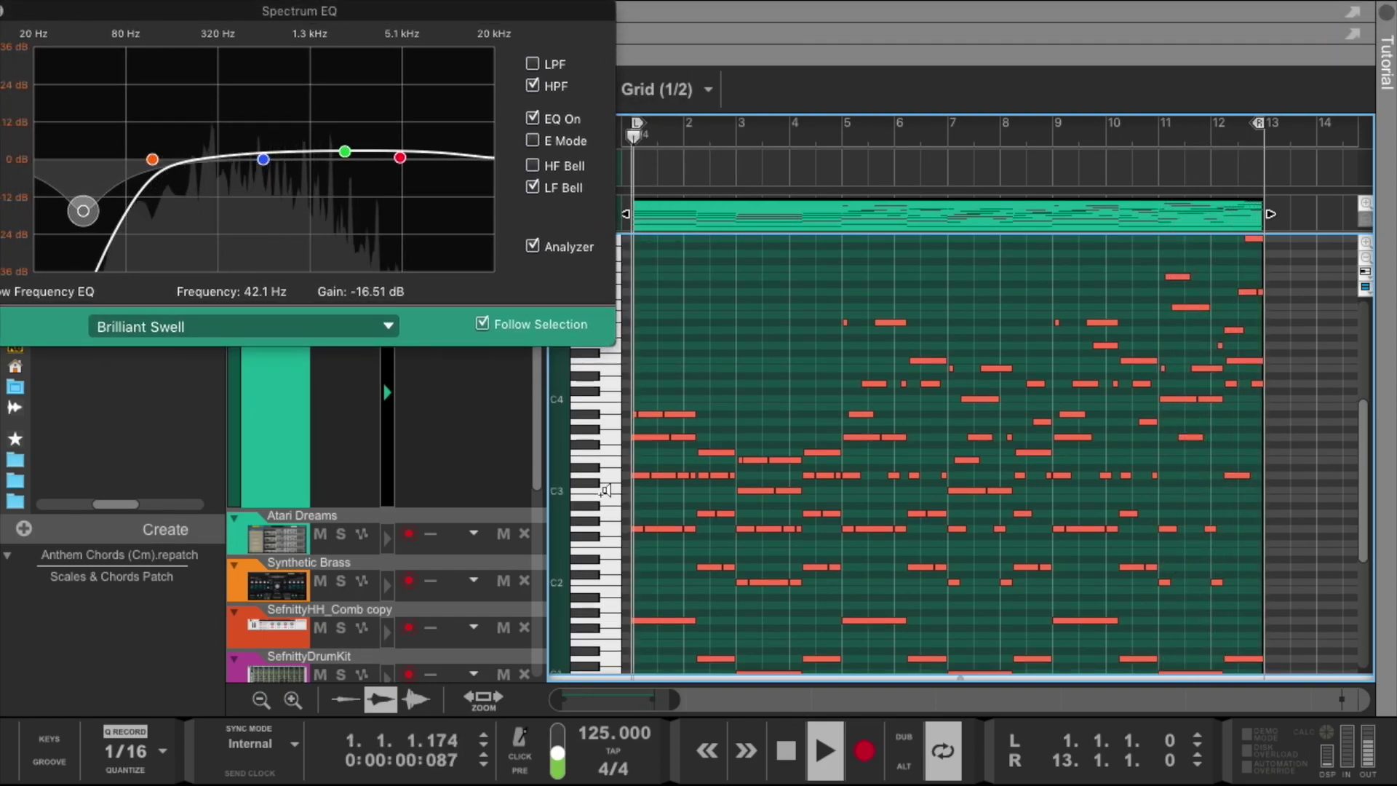
# Restart playback and nudge the EQ's high-frequency band to a slightly lower frequency and higher gain
pyautogui.moveTo(853, 8)
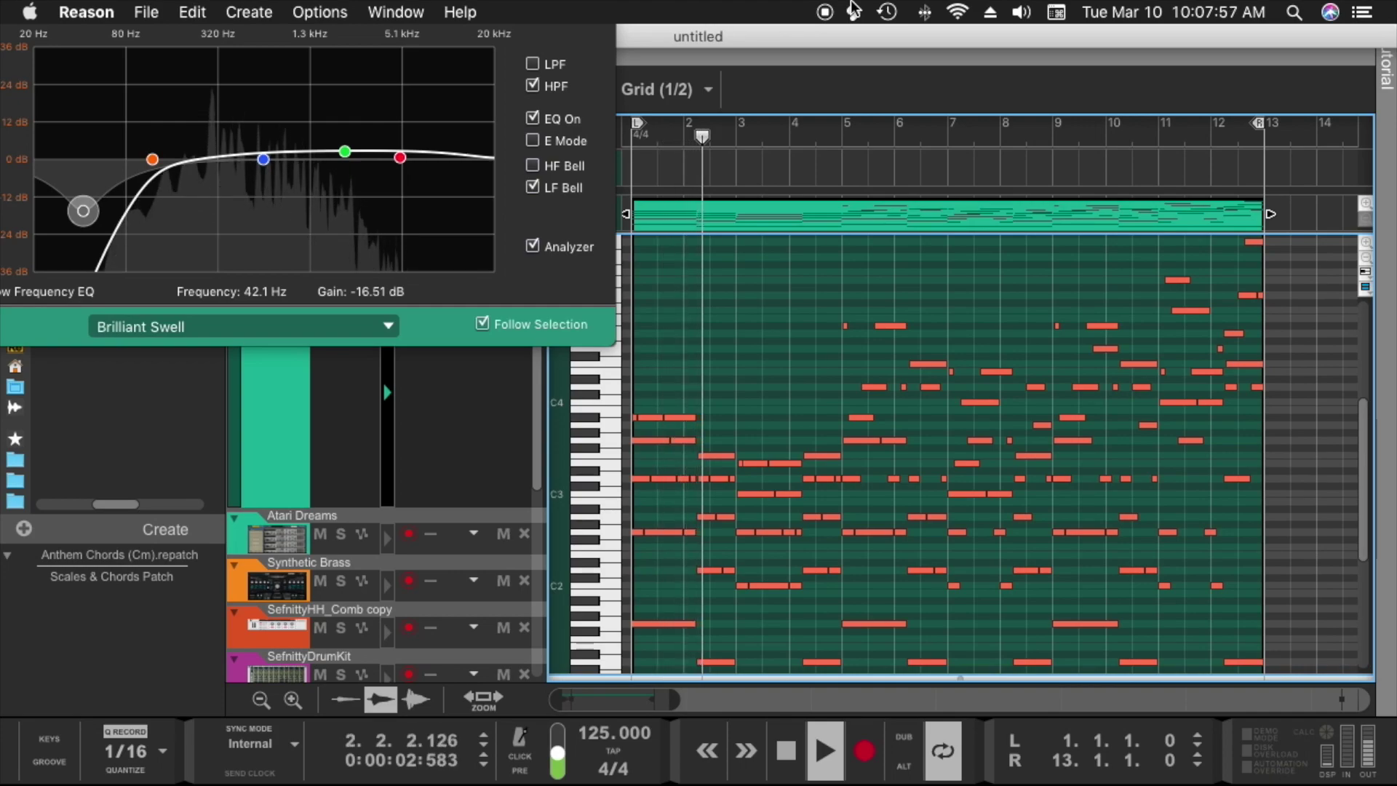
pyautogui.click(795, 753)
pyautogui.click(825, 750)
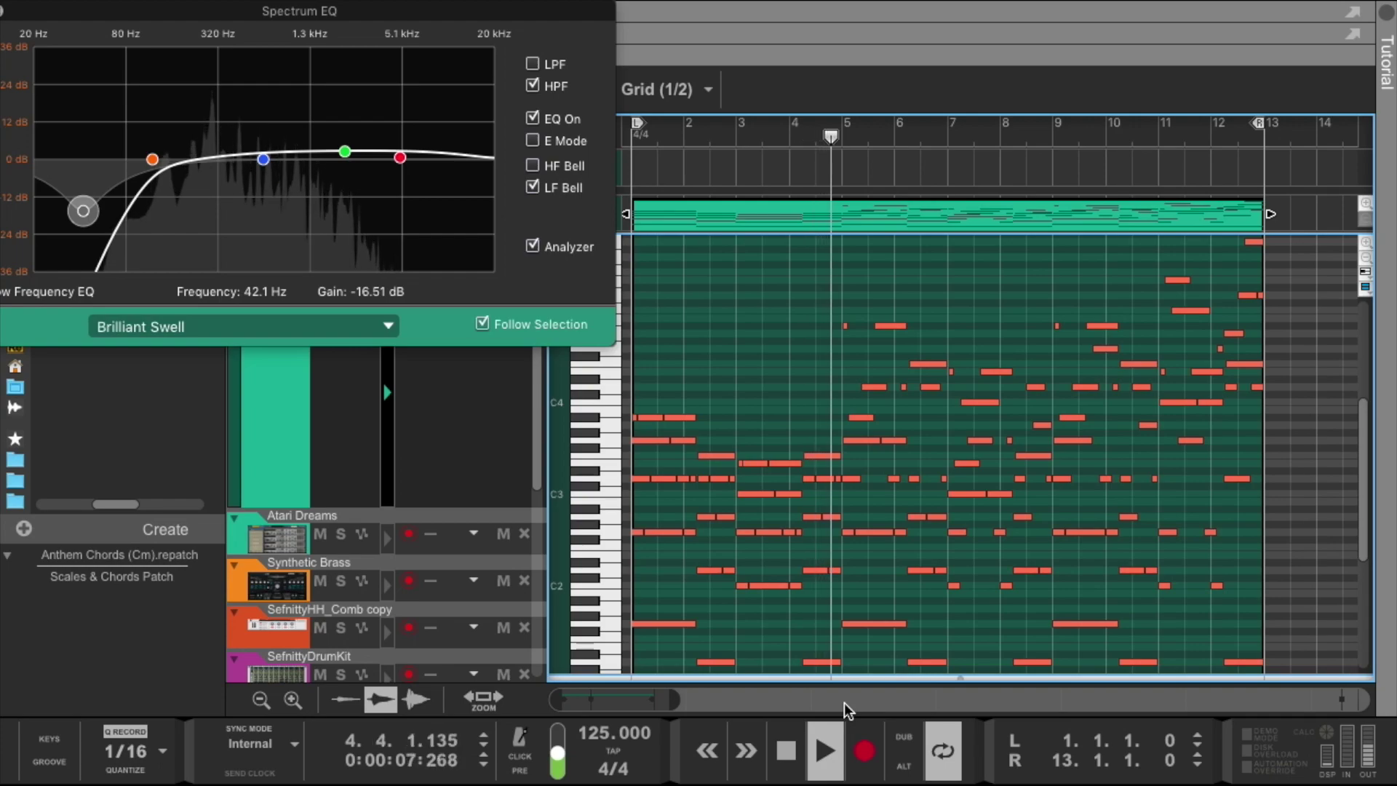
pyautogui.moveTo(400, 157); pyautogui.dragTo(390, 153)
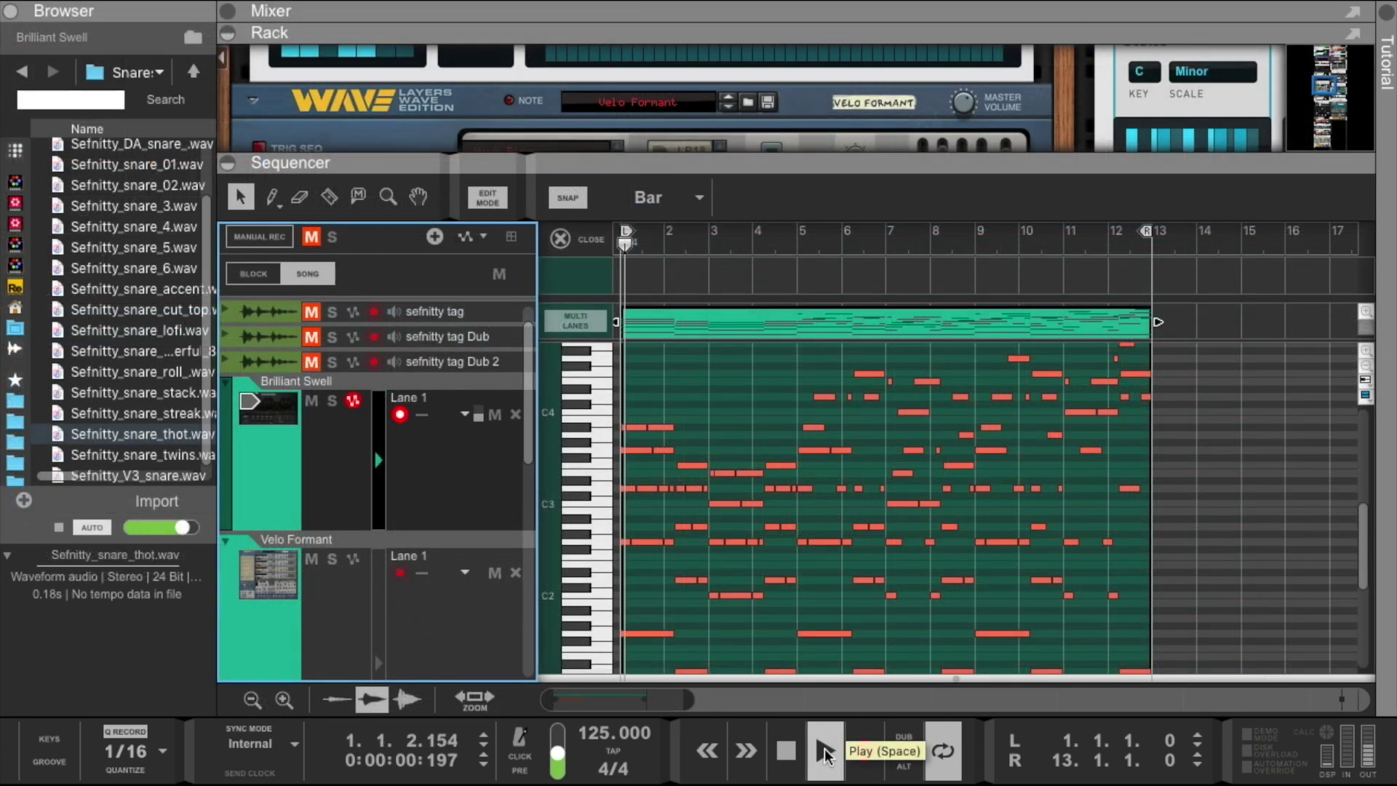
# Randomize the velocity of the Brilliant Swell clip's notes from C2 upward by 20% using the Tool Window
pyautogui.scroll(-2, 805, 636)
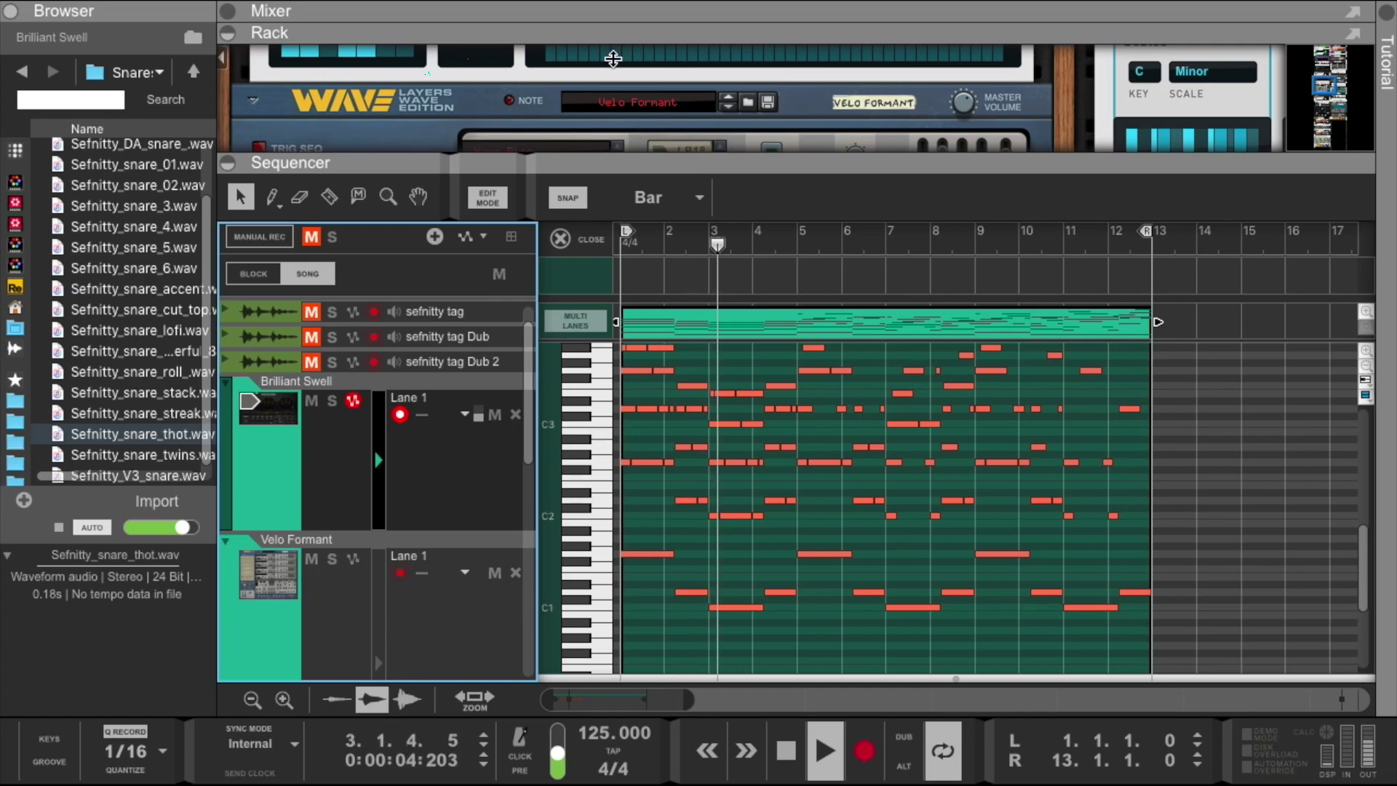
pyautogui.moveTo(627, 76); pyautogui.dragTo(627, 51)
pyautogui.scroll(4, 757, 407)
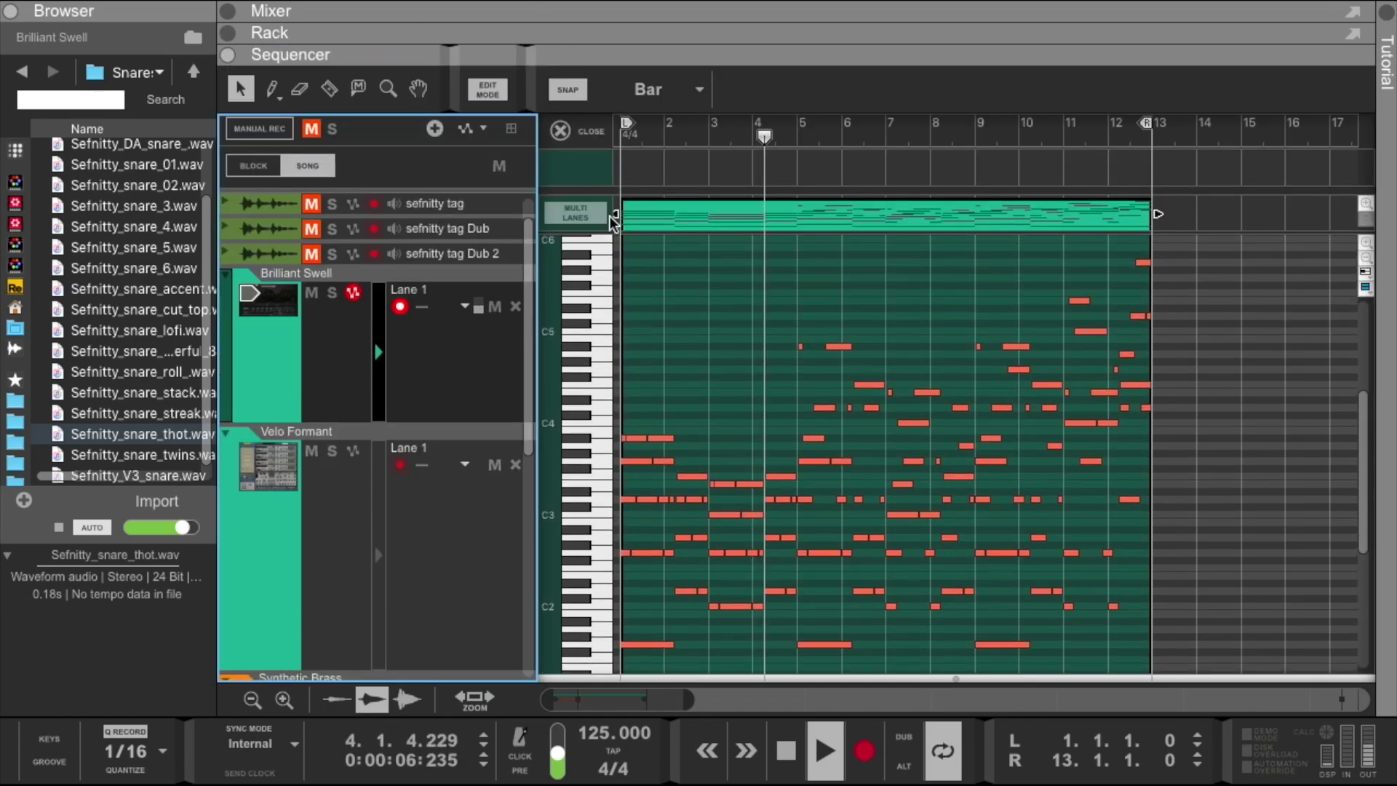
pyautogui.moveTo(623, 240); pyautogui.dragTo(1160, 612)
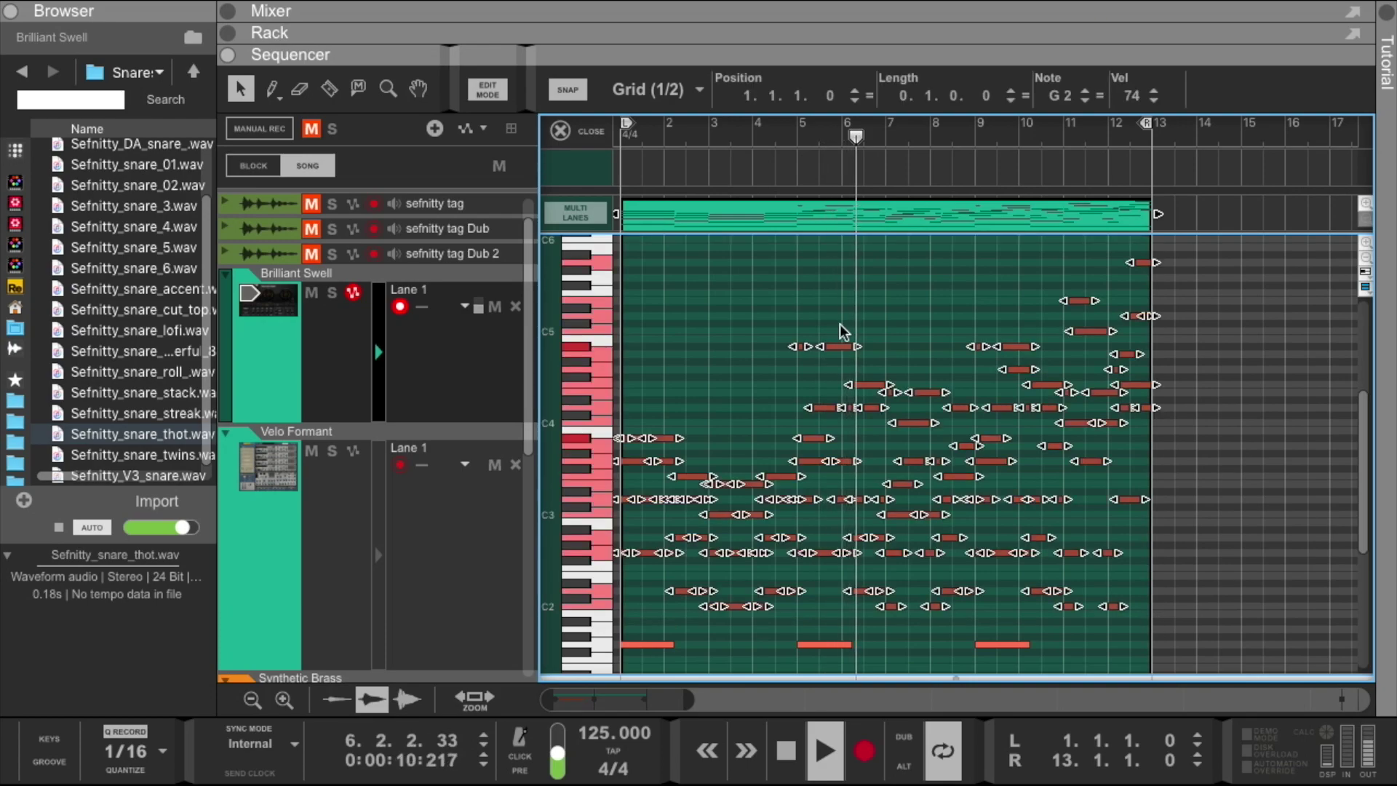
pyautogui.click(346, 16)
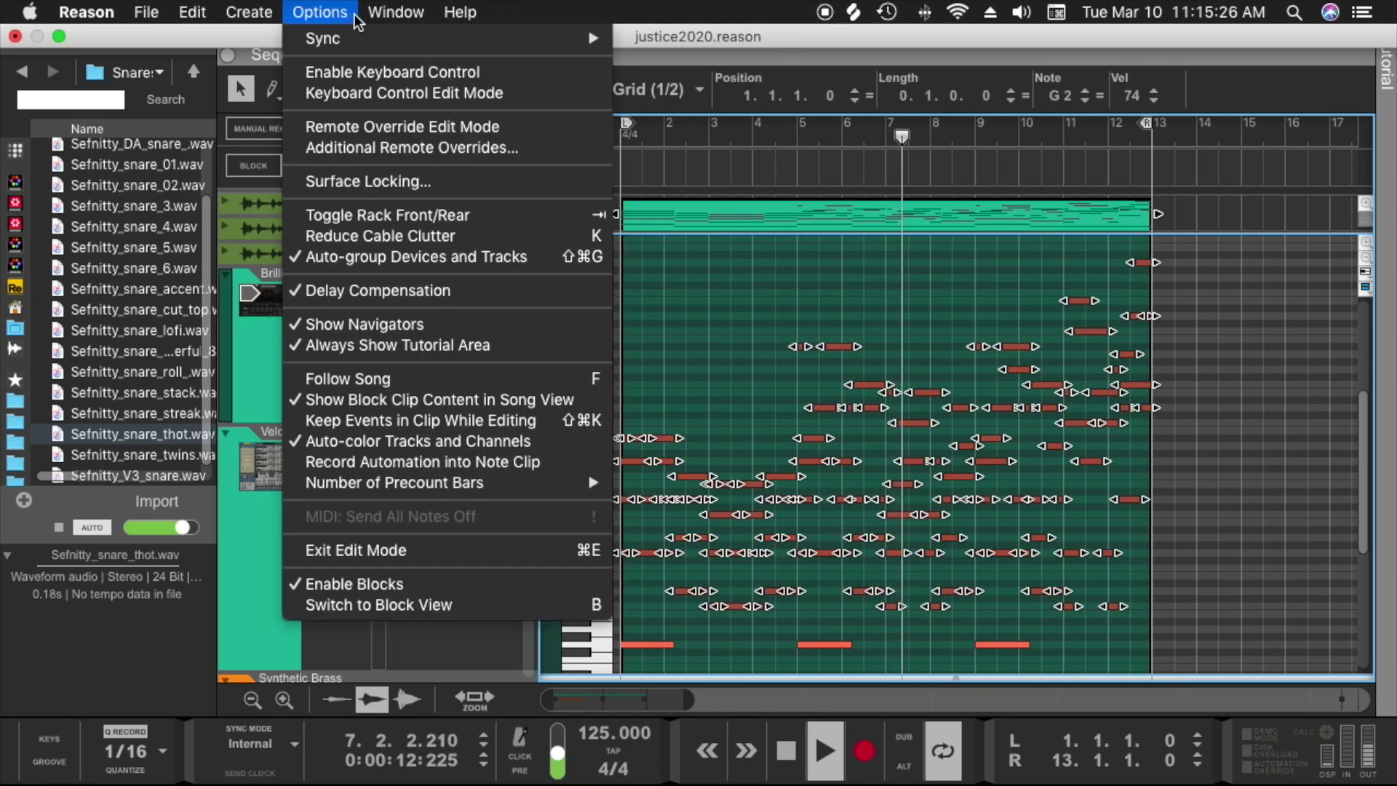
pyautogui.moveTo(396, 12)
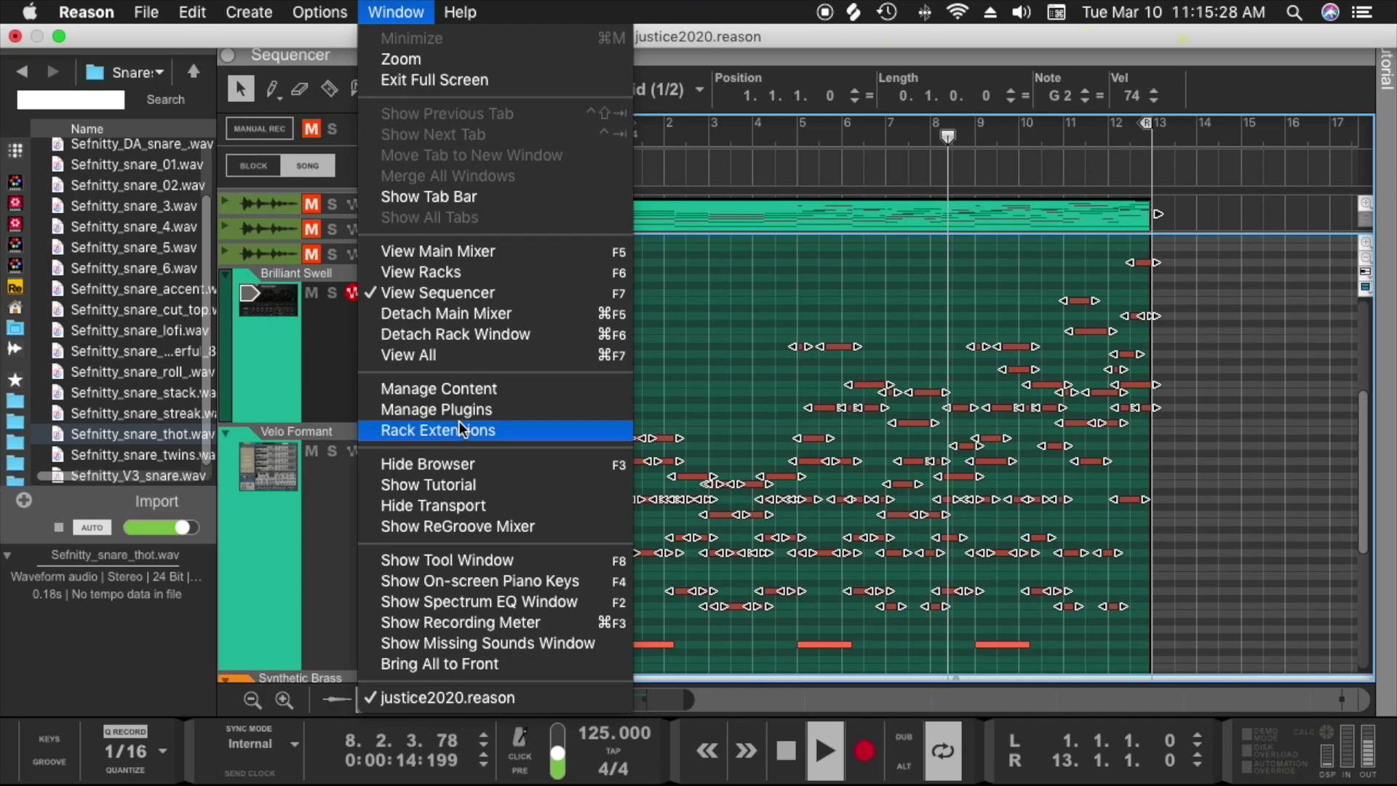
pyautogui.click(487, 557)
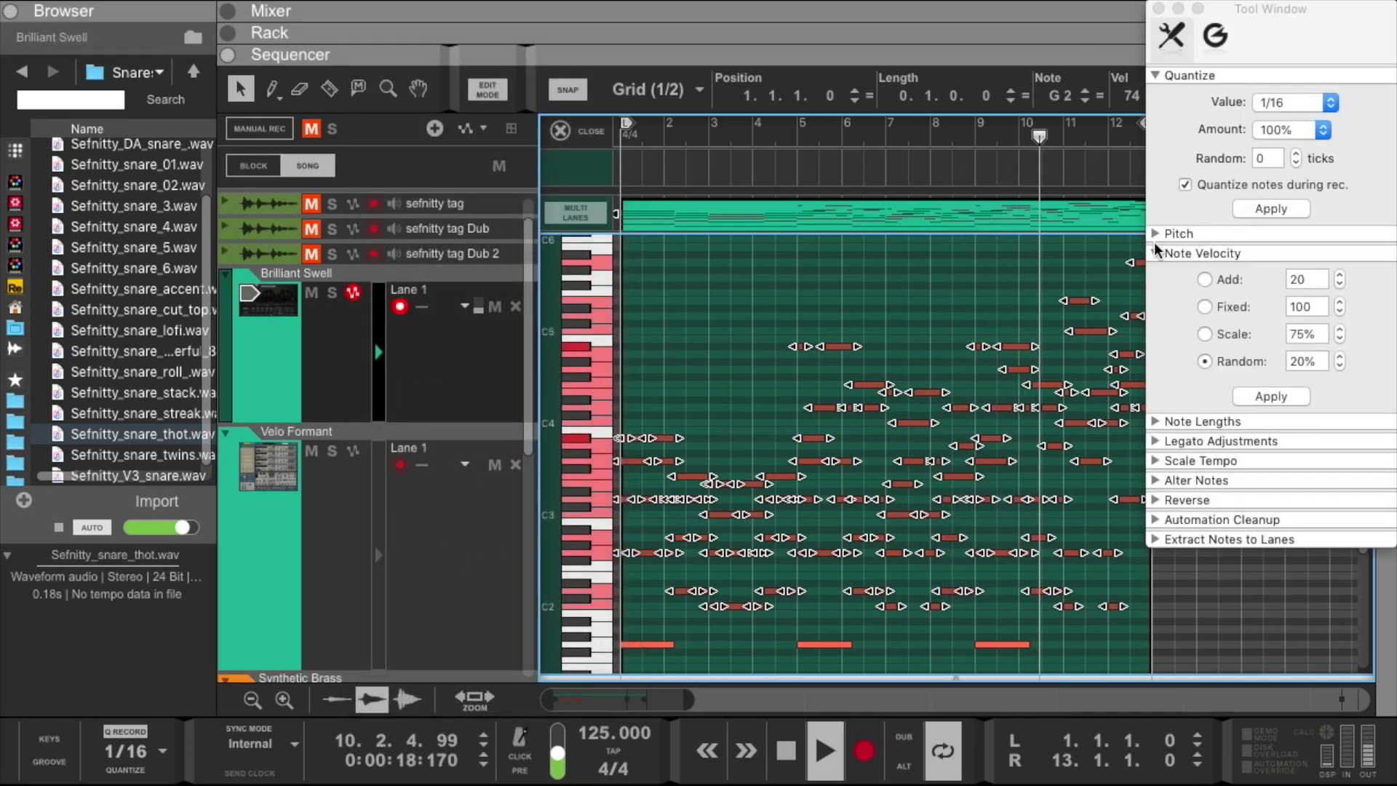
pyautogui.click(1286, 398)
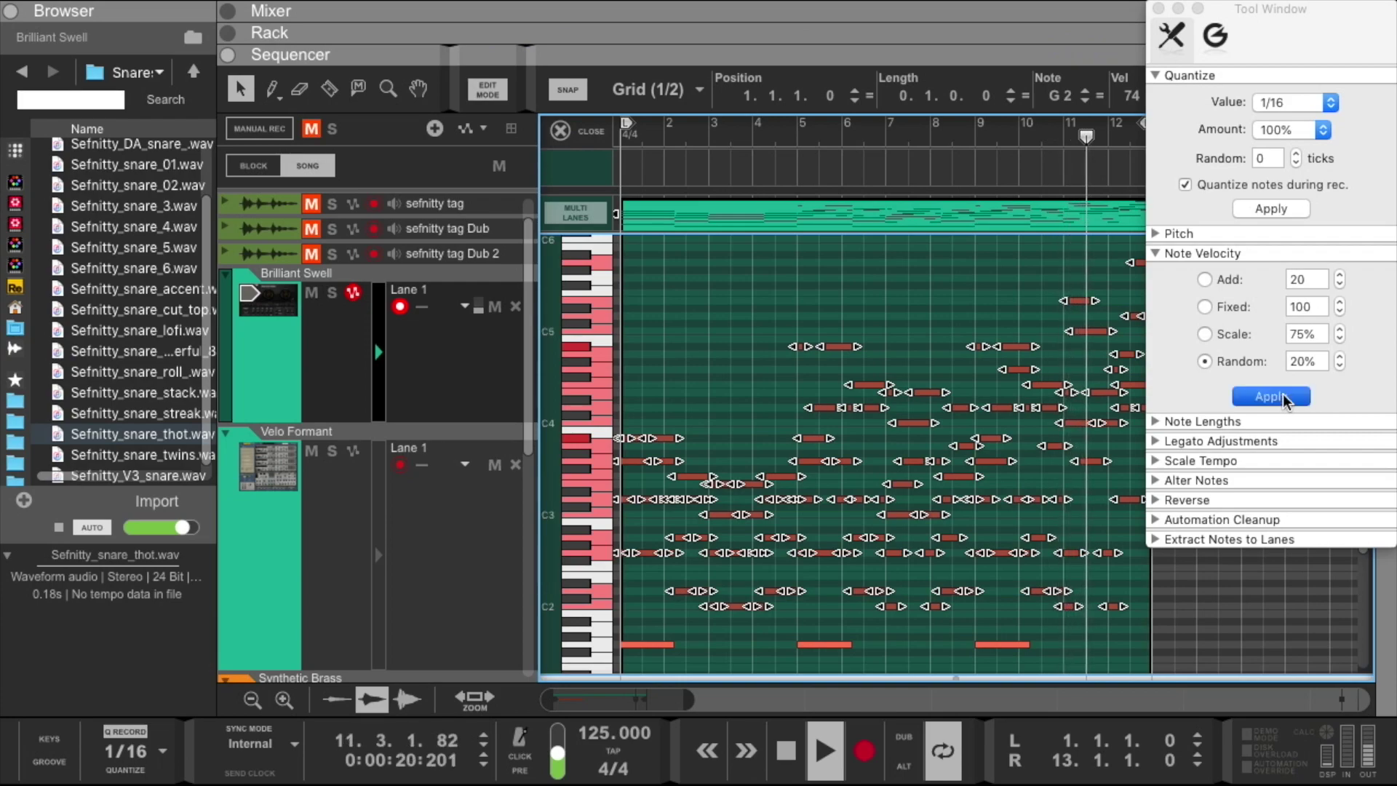
pyautogui.click(1158, 8)
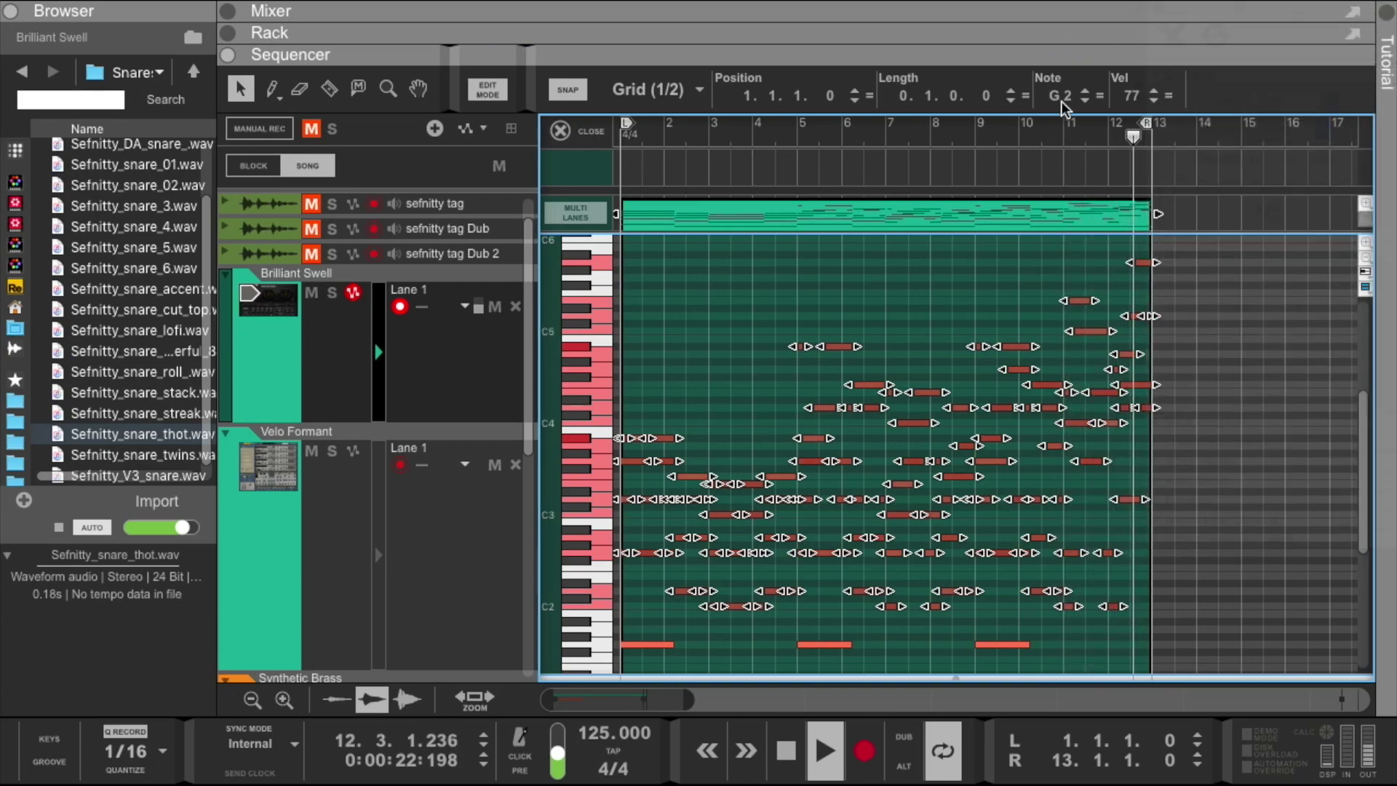
pyautogui.click(731, 370)
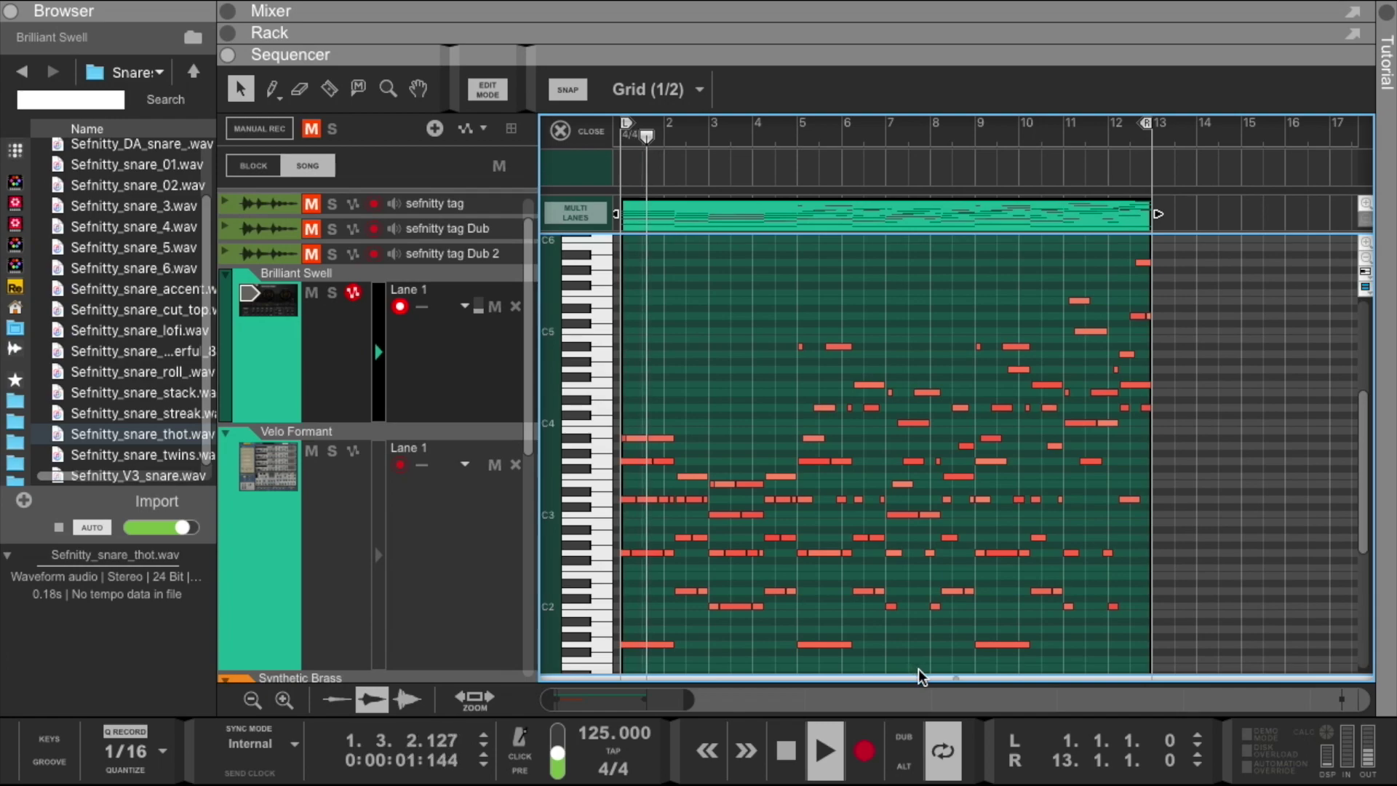
pyautogui.moveTo(919, 678)
pyautogui.mouseDown()
pyautogui.moveTo(876, 433)
pyautogui.moveTo(875, 341)
pyautogui.moveTo(920, 670)
pyautogui.mouseUp()
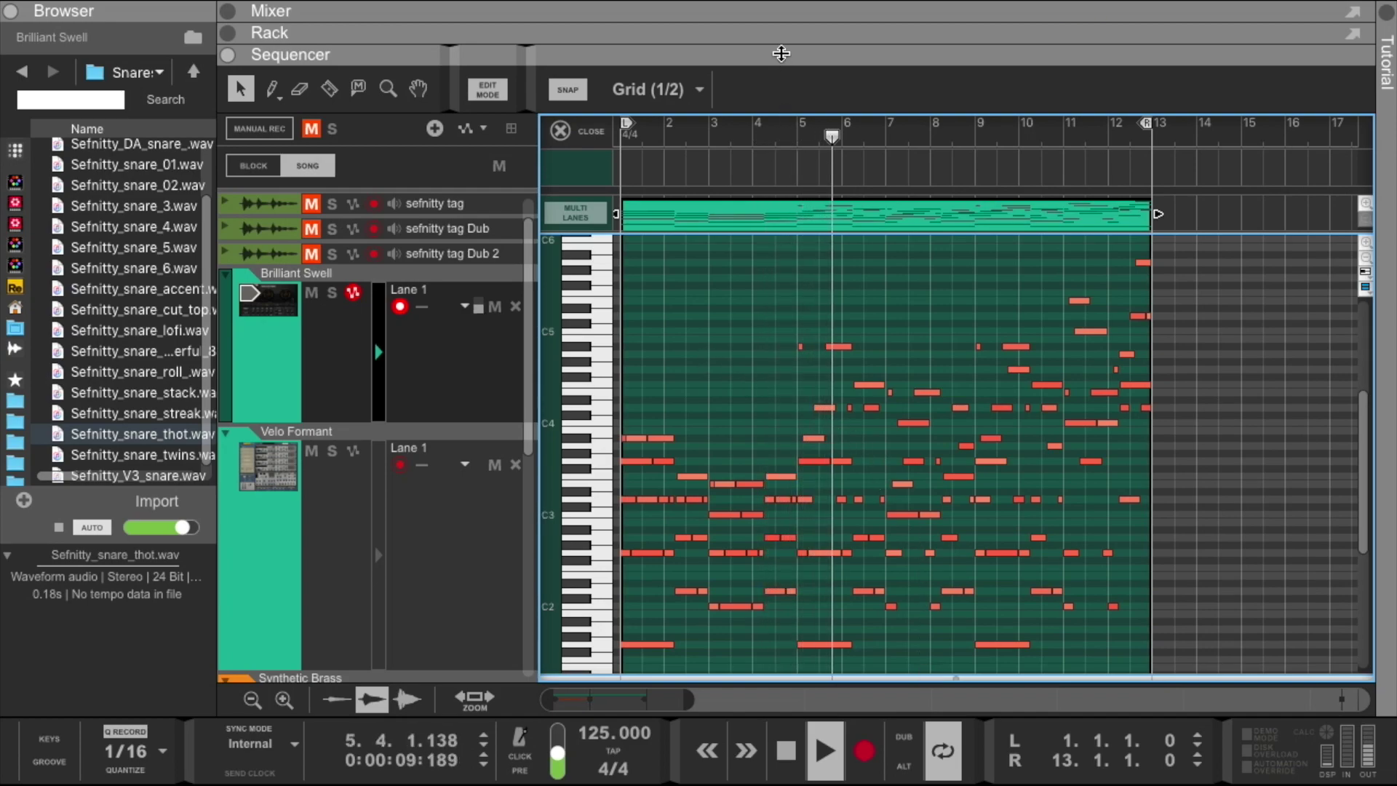
# Close the note editor, stop playback and reverse the 12-bar Brilliant Swell note clip
pyautogui.click(594, 135)
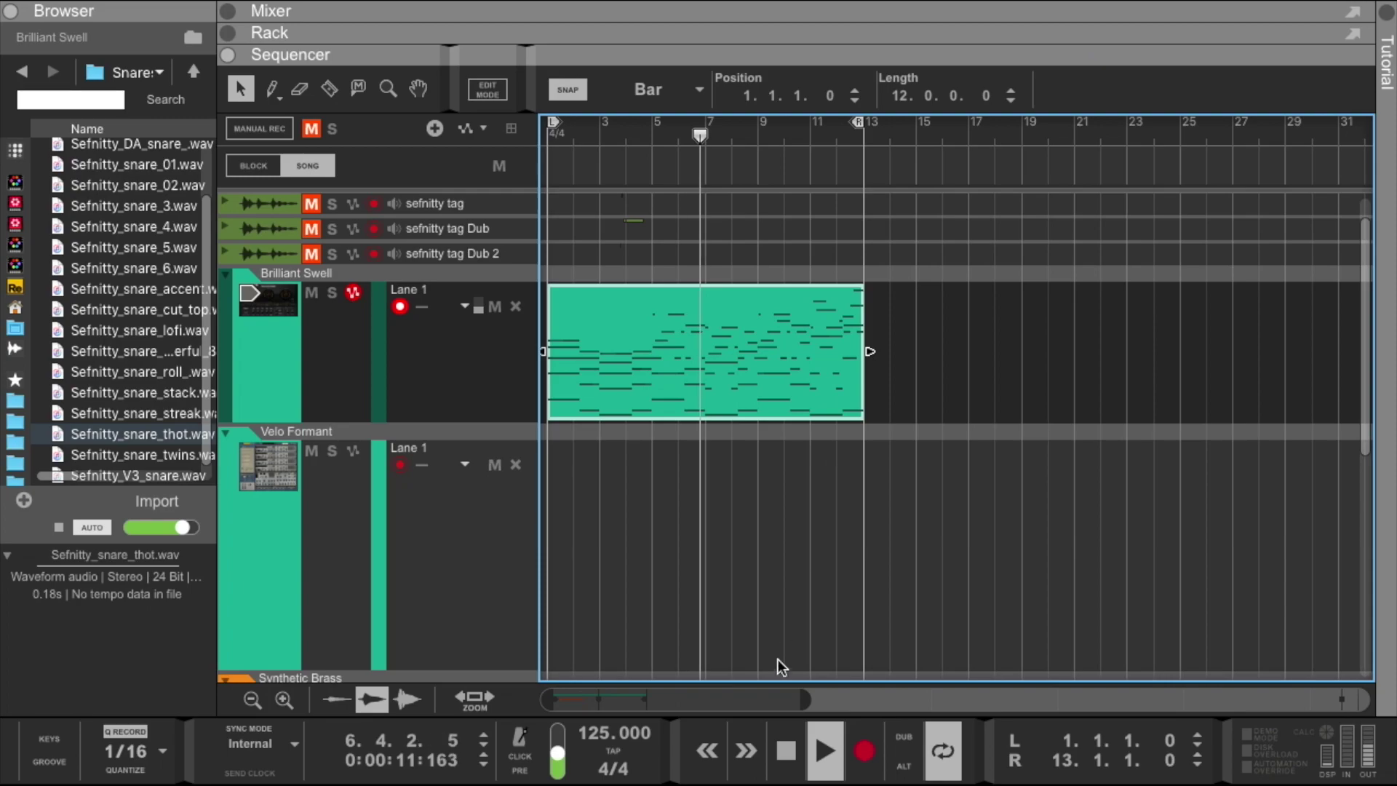
pyautogui.moveTo(794, 693); pyautogui.dragTo(710, 695)
pyautogui.doubleClick(785, 749)
pyautogui.rightClick(749, 360)
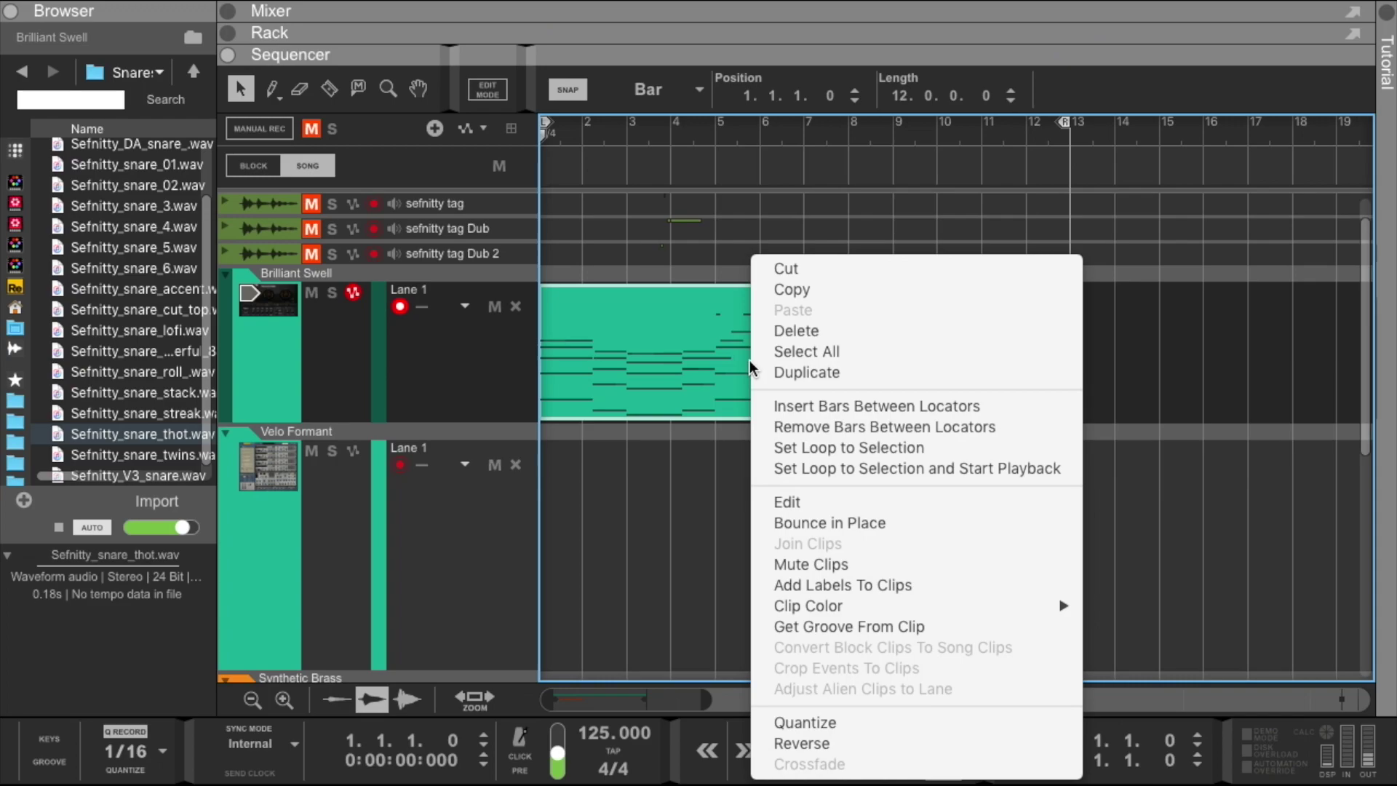
pyautogui.click(815, 743)
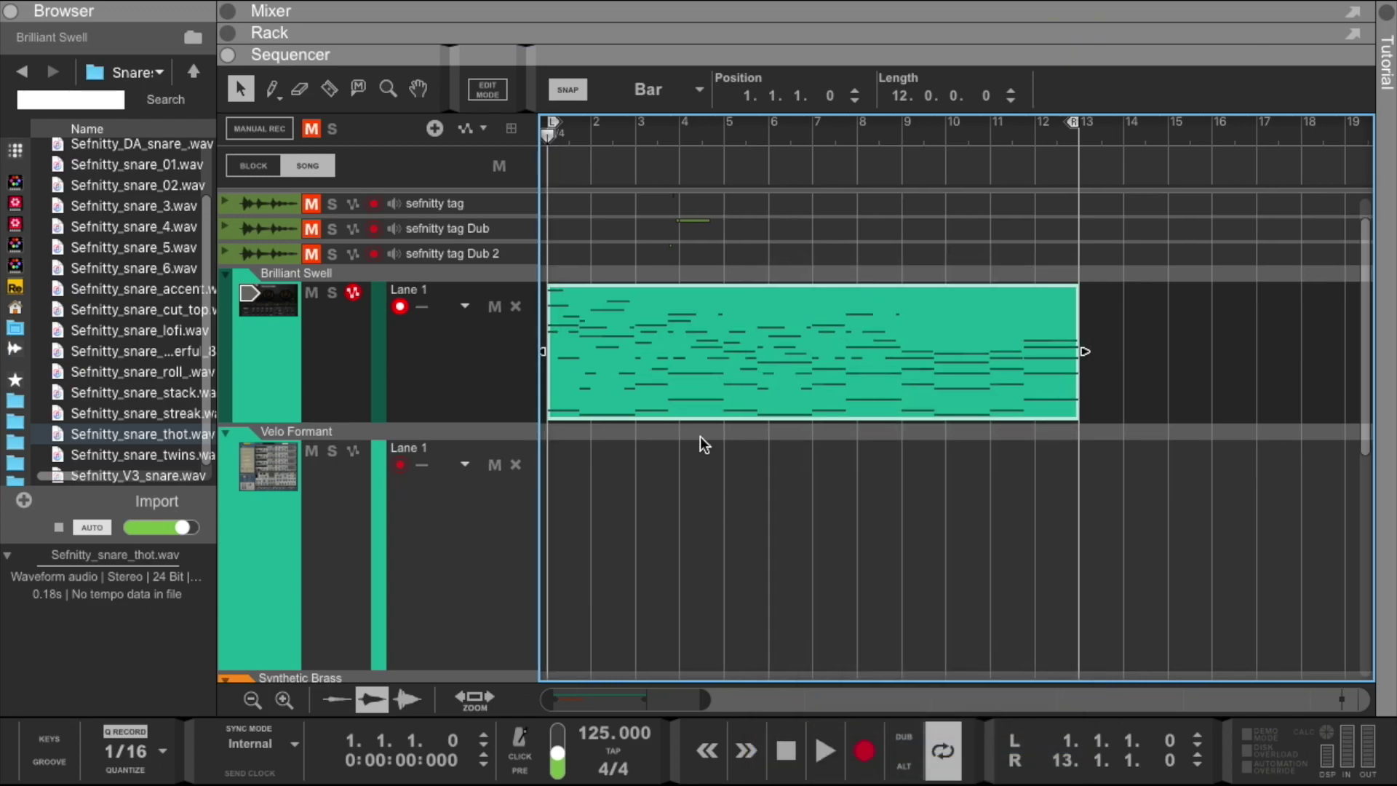
# Bounce the reversed Brilliant Swell clip in place and reverse the bounced audio clip
pyautogui.rightClick(741, 372)
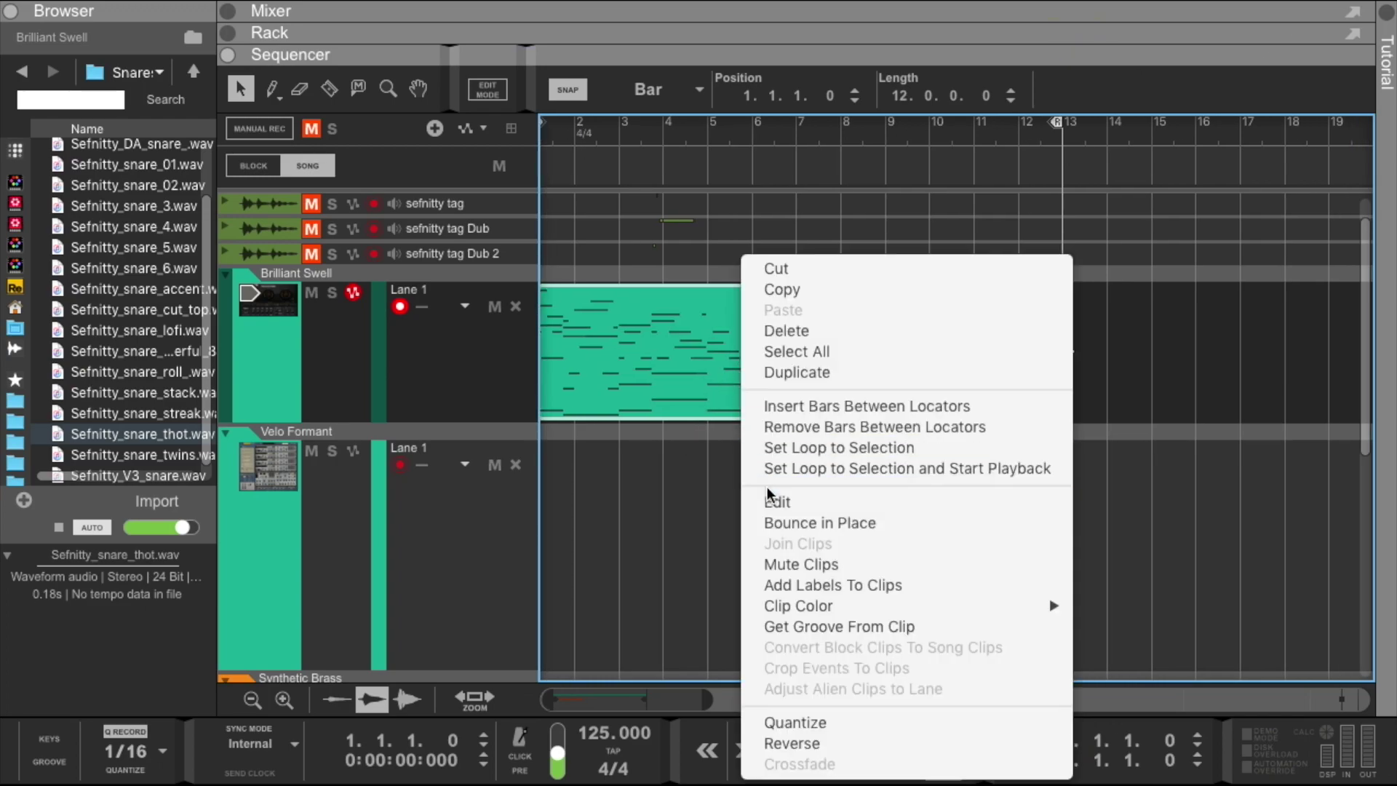
pyautogui.click(780, 522)
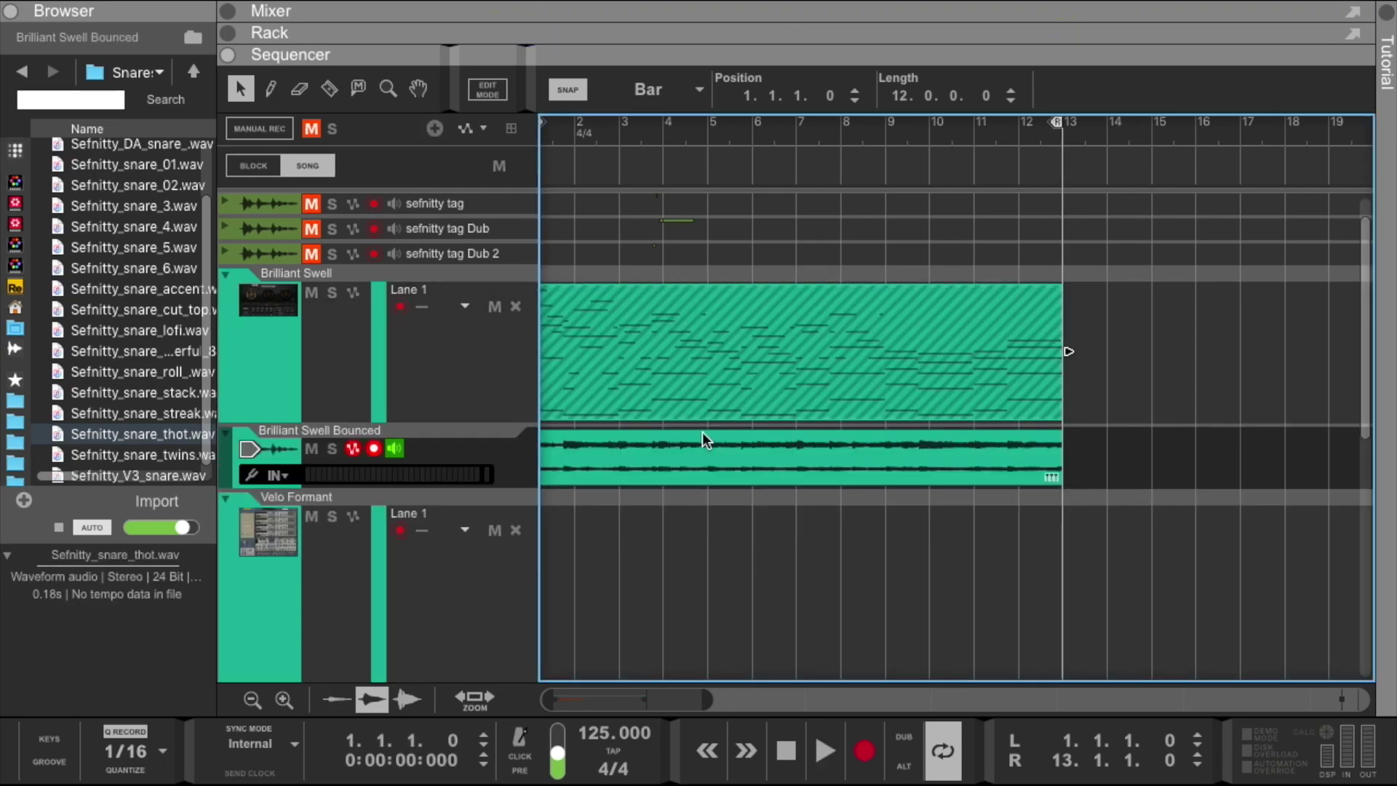
pyautogui.rightClick(727, 460)
pyautogui.click(771, 659)
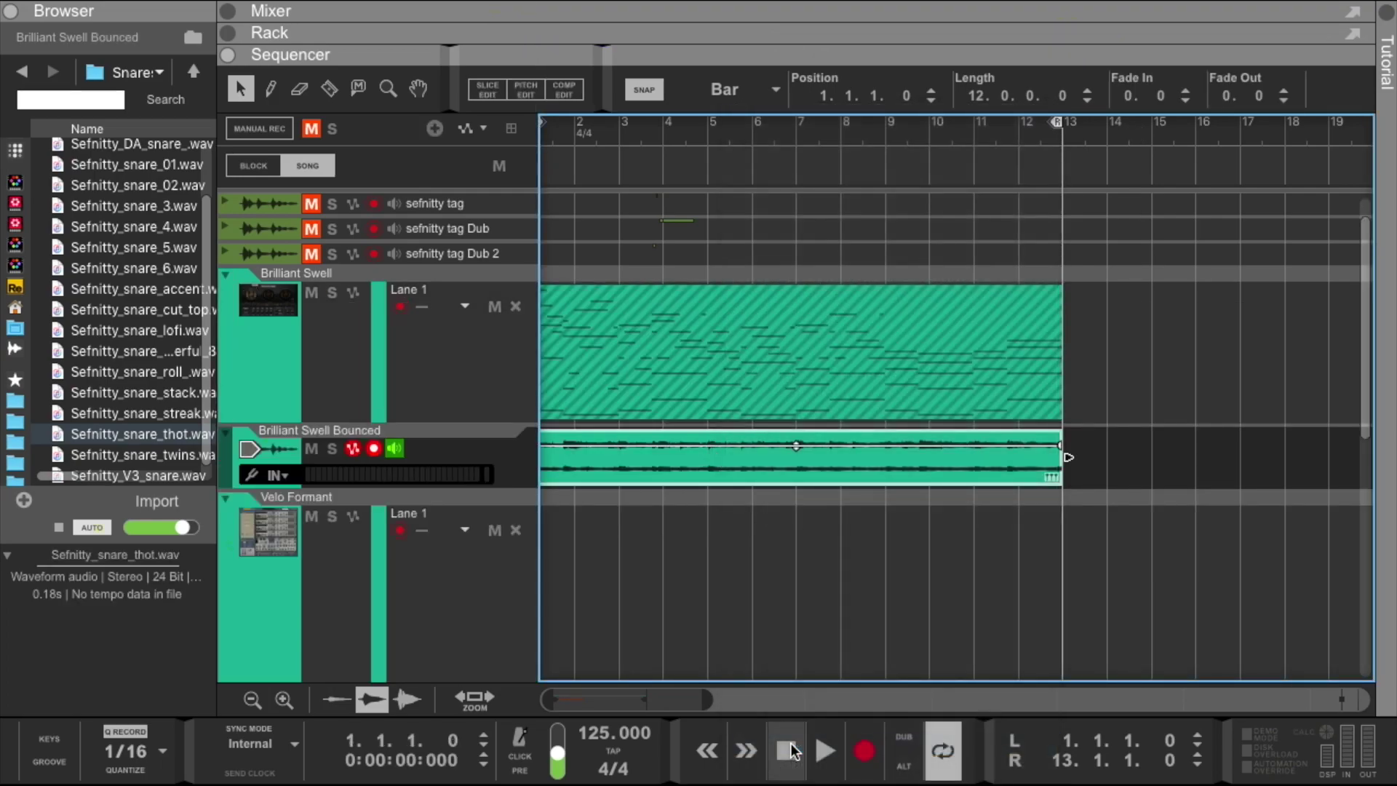
# Play back the reversed Brilliant Swell audio from the start to hear the result
pyautogui.click(822, 743)
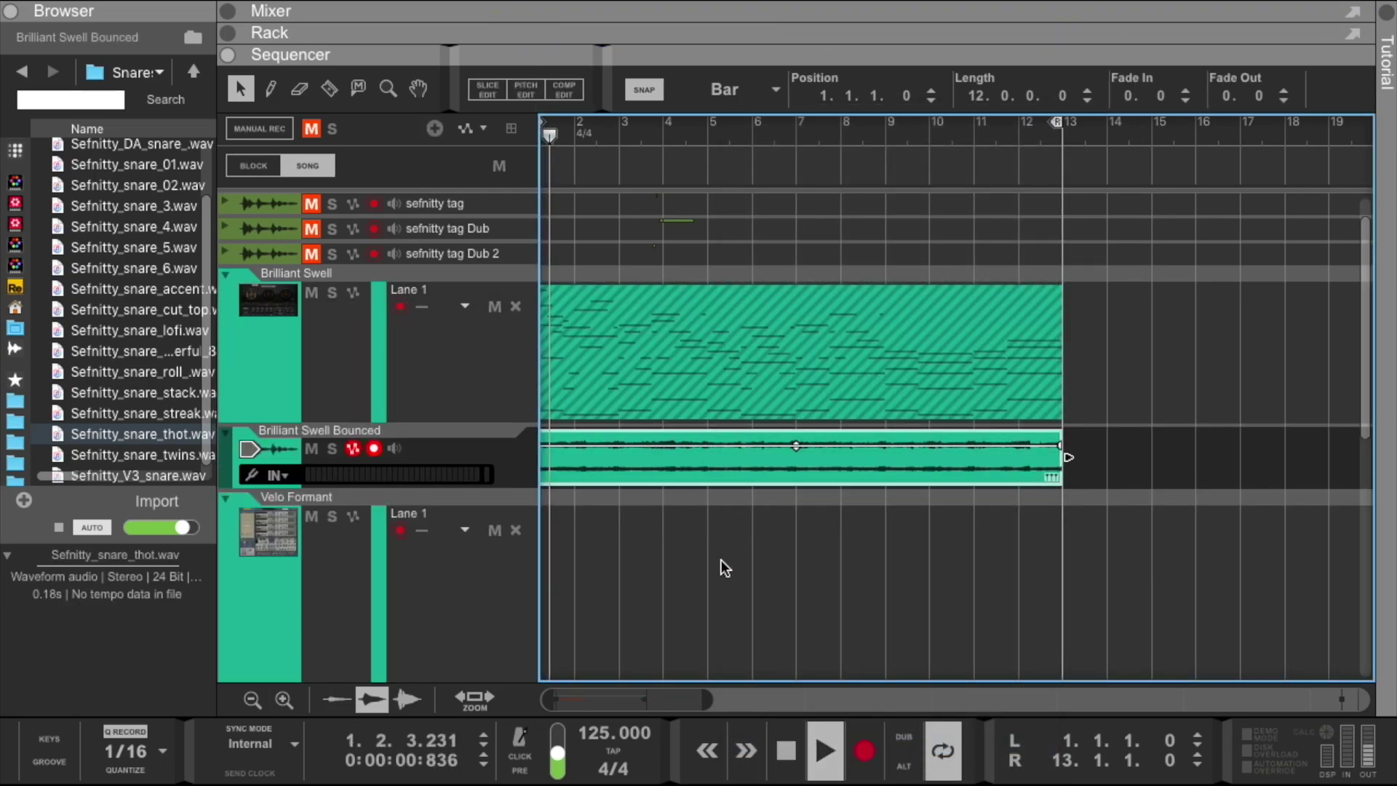
pyautogui.click(721, 559)
pyautogui.moveTo(703, 705); pyautogui.dragTo(684, 705)
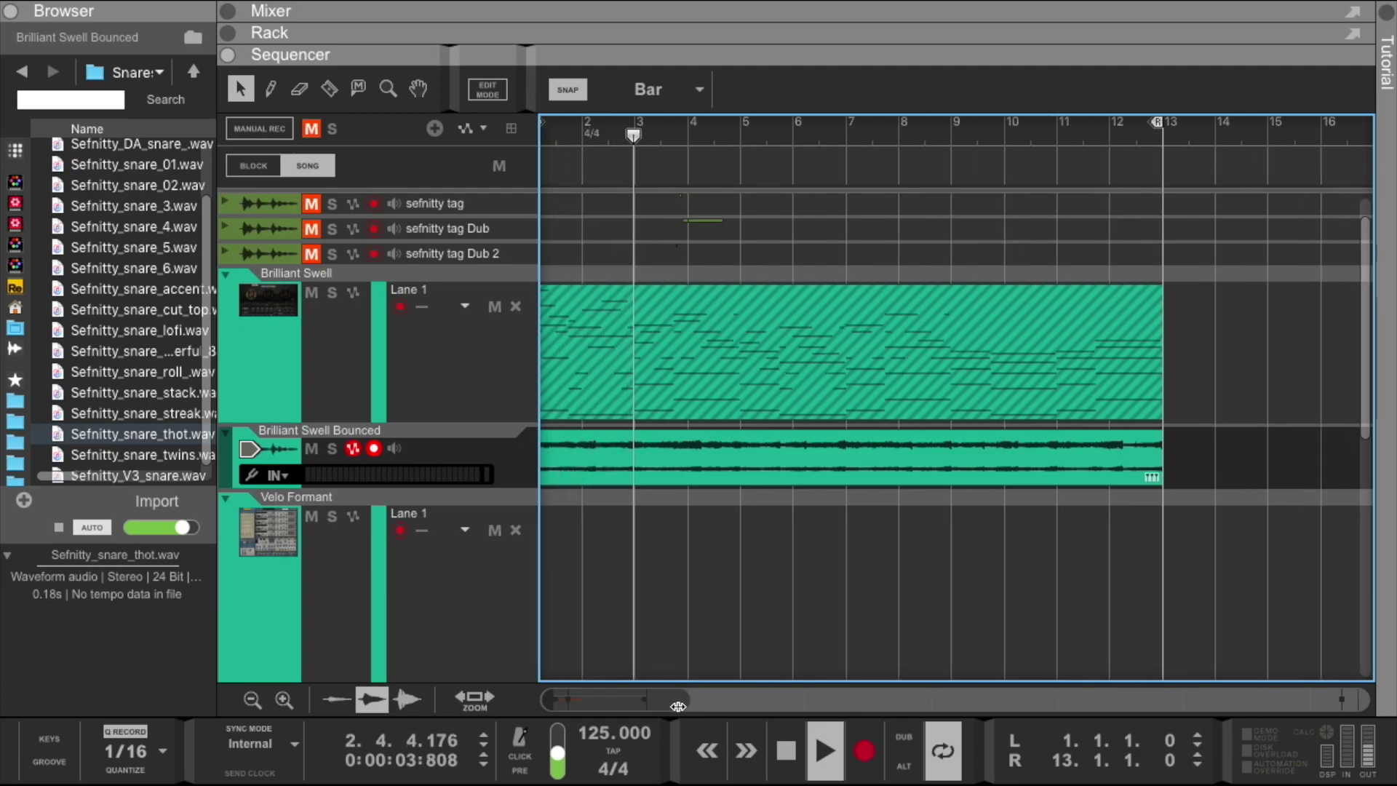
# Reverse the muted 12-bar Brilliant Swell note clip again
pyautogui.rightClick(706, 316)
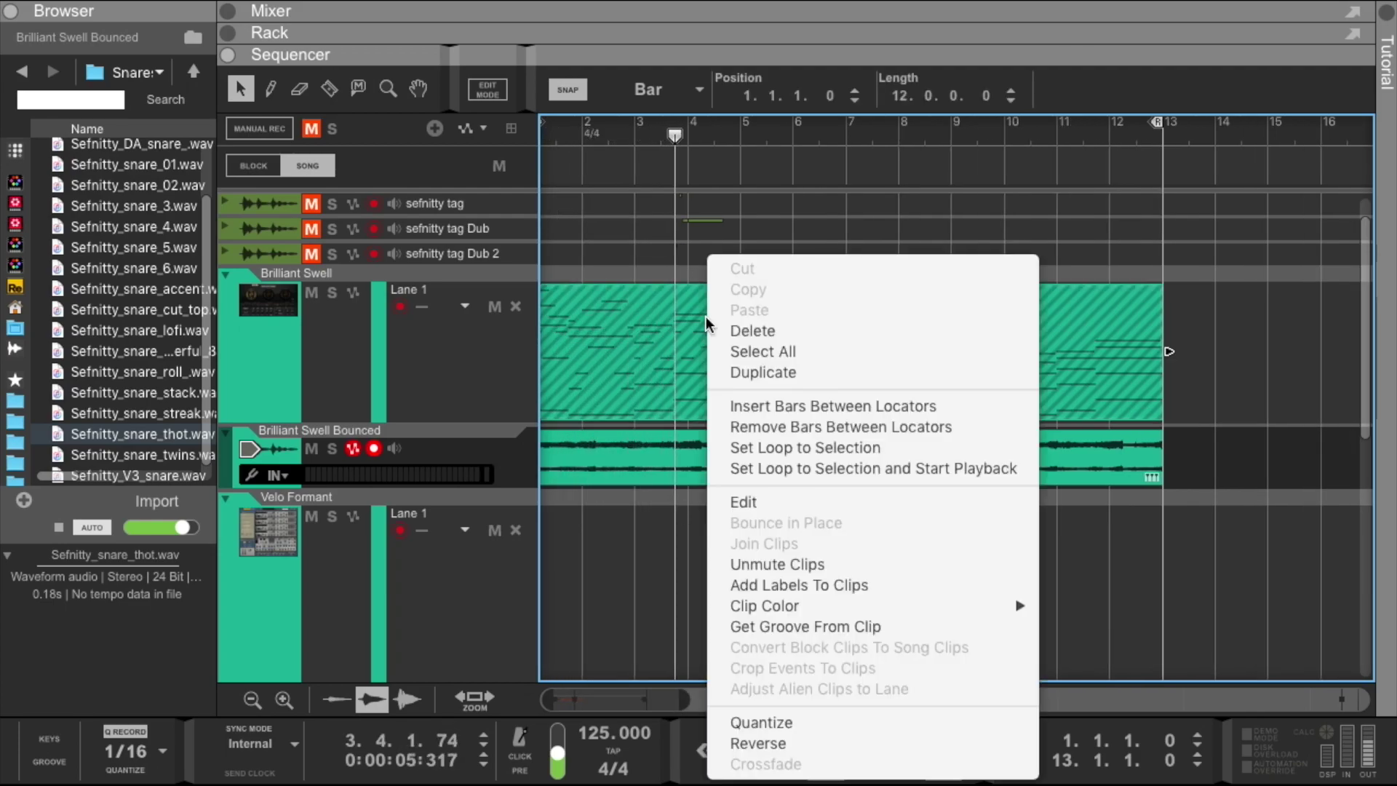
pyautogui.click(783, 745)
# Show the Brilliant Swell Bounced audio track in the rack with its insert effects section unfolded
pyautogui.moveTo(670, 109); pyautogui.dragTo(668, 176)
pyautogui.click(501, 583)
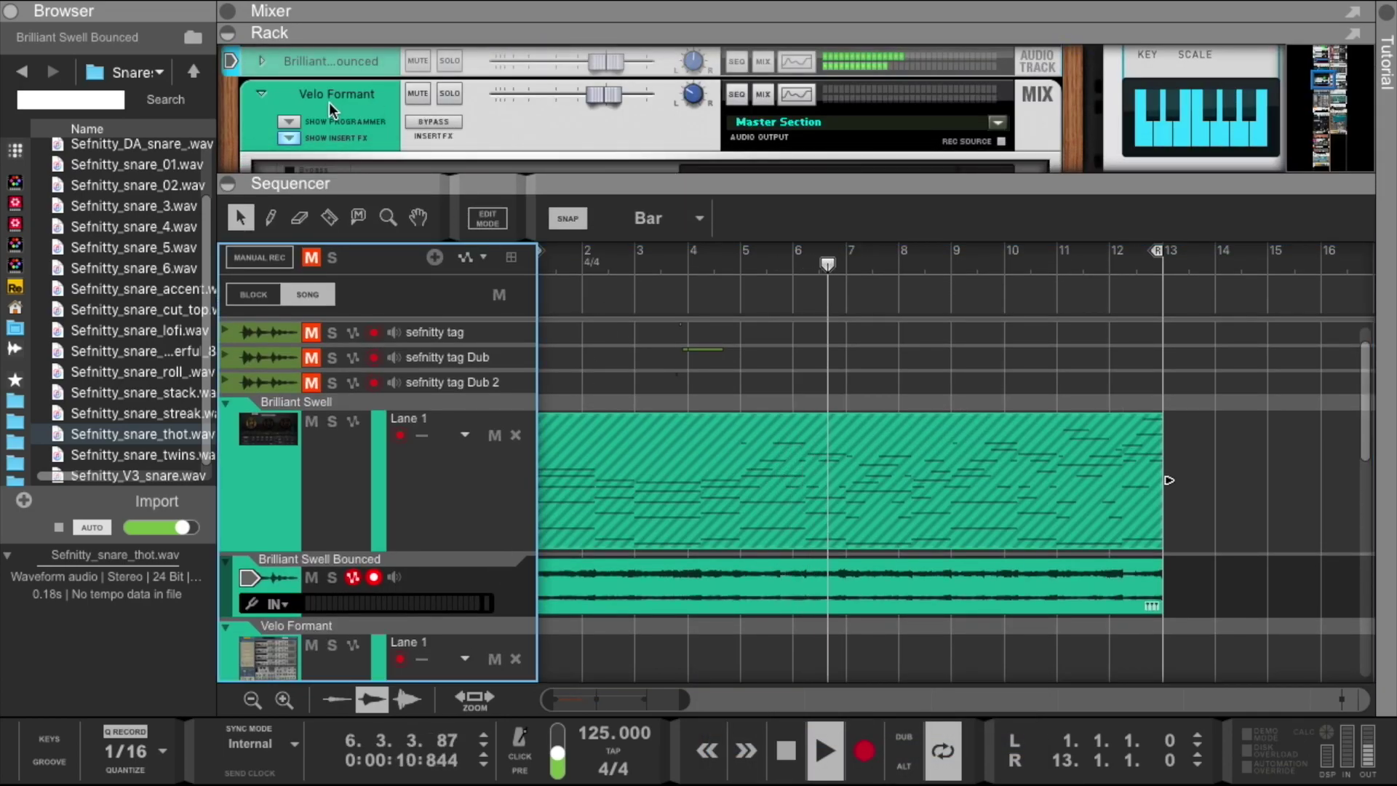
pyautogui.click(261, 58)
pyautogui.click(289, 104)
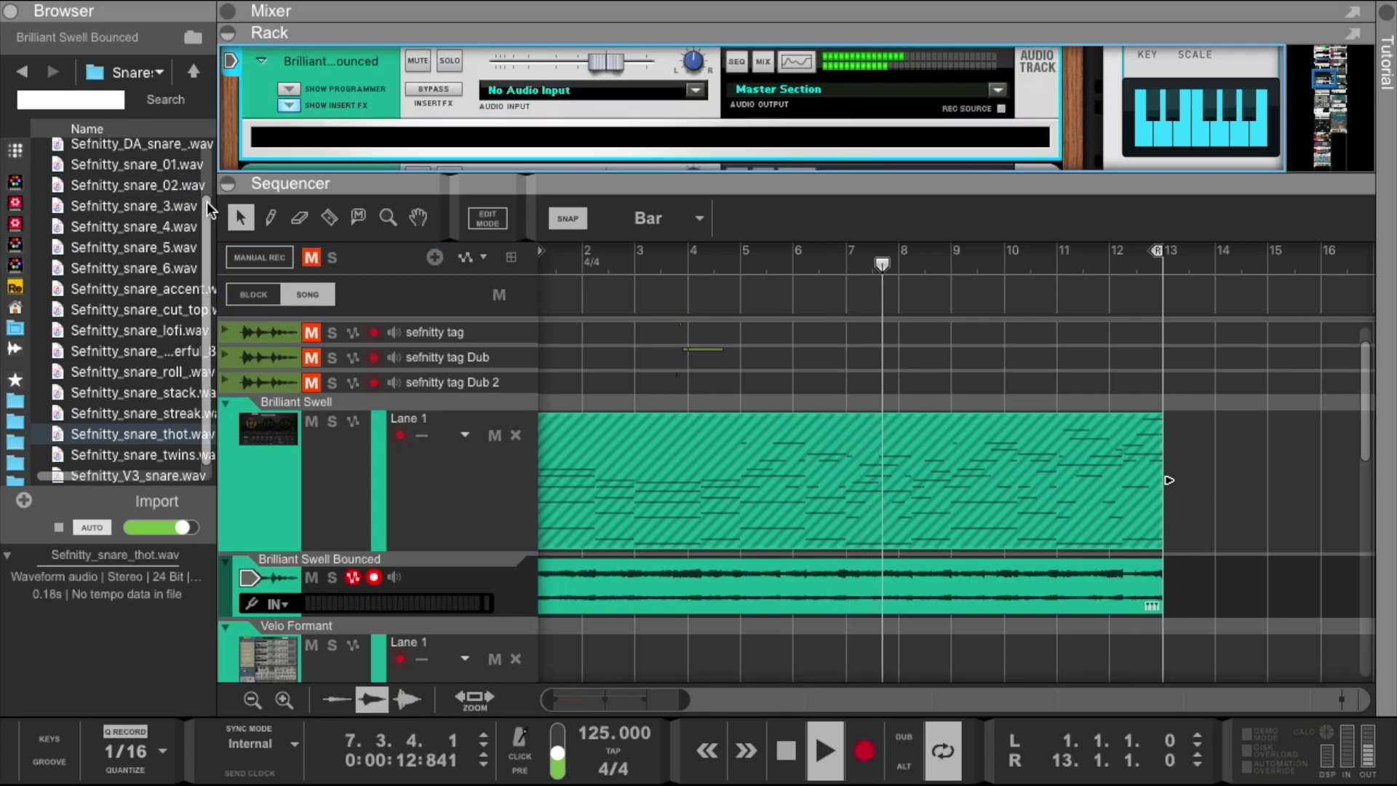
# Find the Cableguys PanCake2 effect in the browser and add it to the Brilliant Swell Bounced insert effects
pyautogui.moveTo(217, 208); pyautogui.dragTo(392, 209)
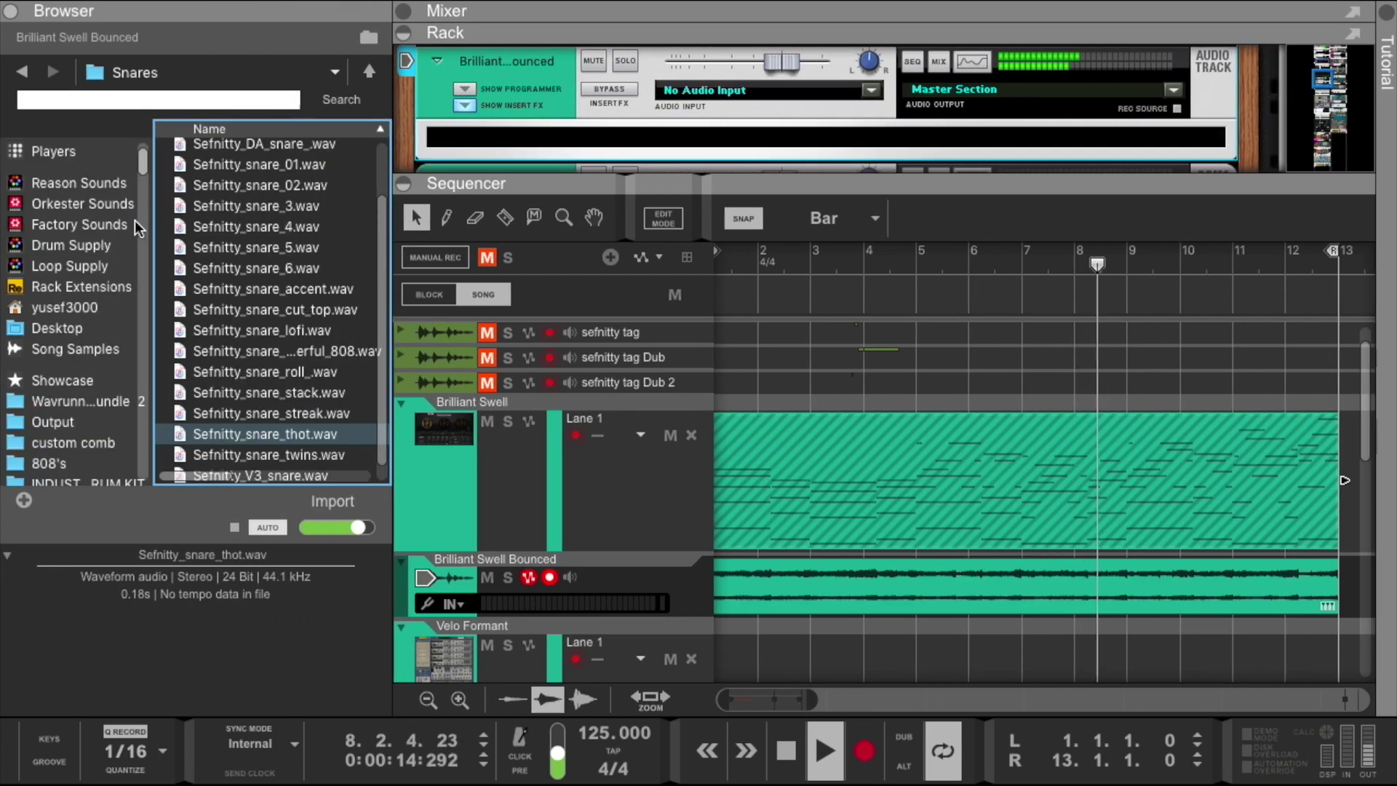
pyautogui.scroll(2, 73, 176)
pyautogui.click(65, 171)
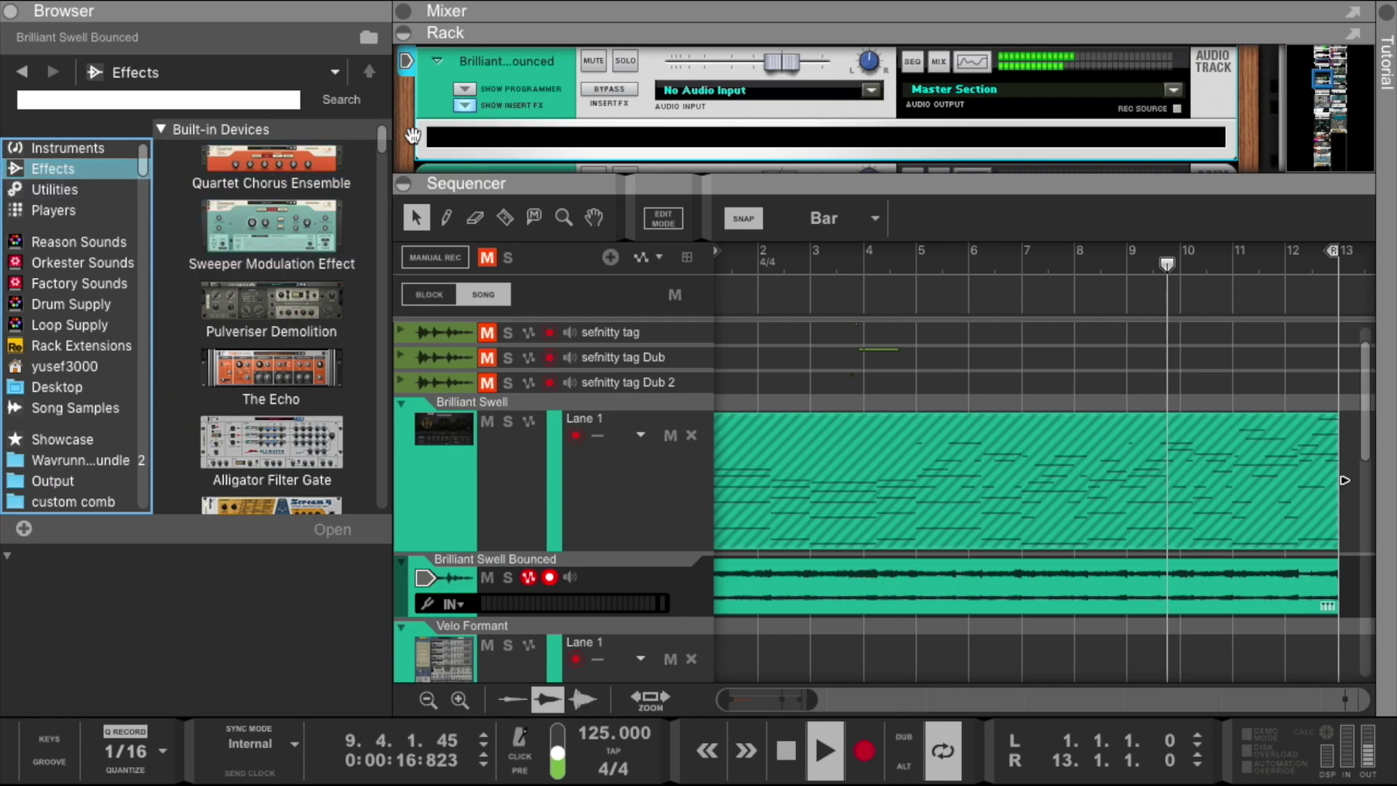
pyautogui.scroll(-15, 291, 361)
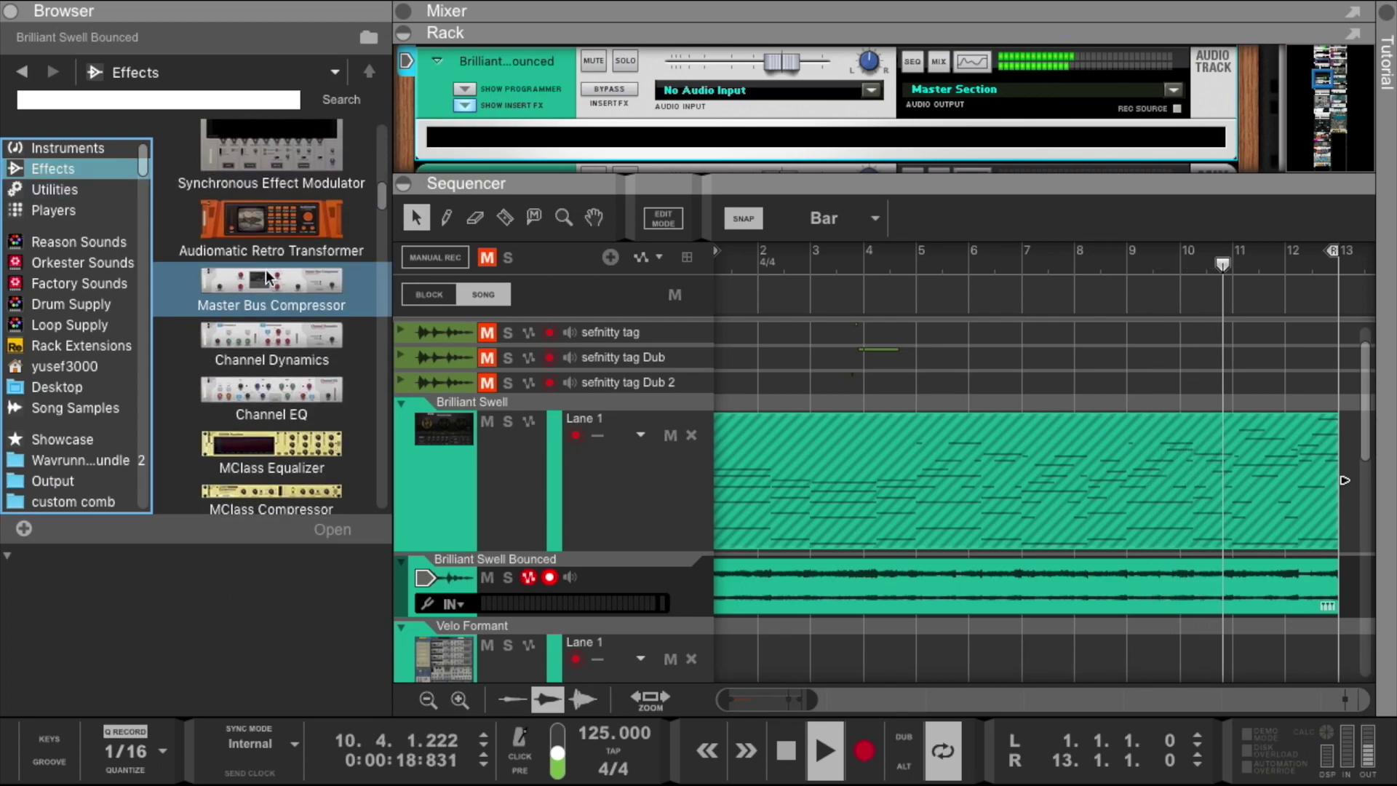
pyautogui.scroll(-15, 265, 269)
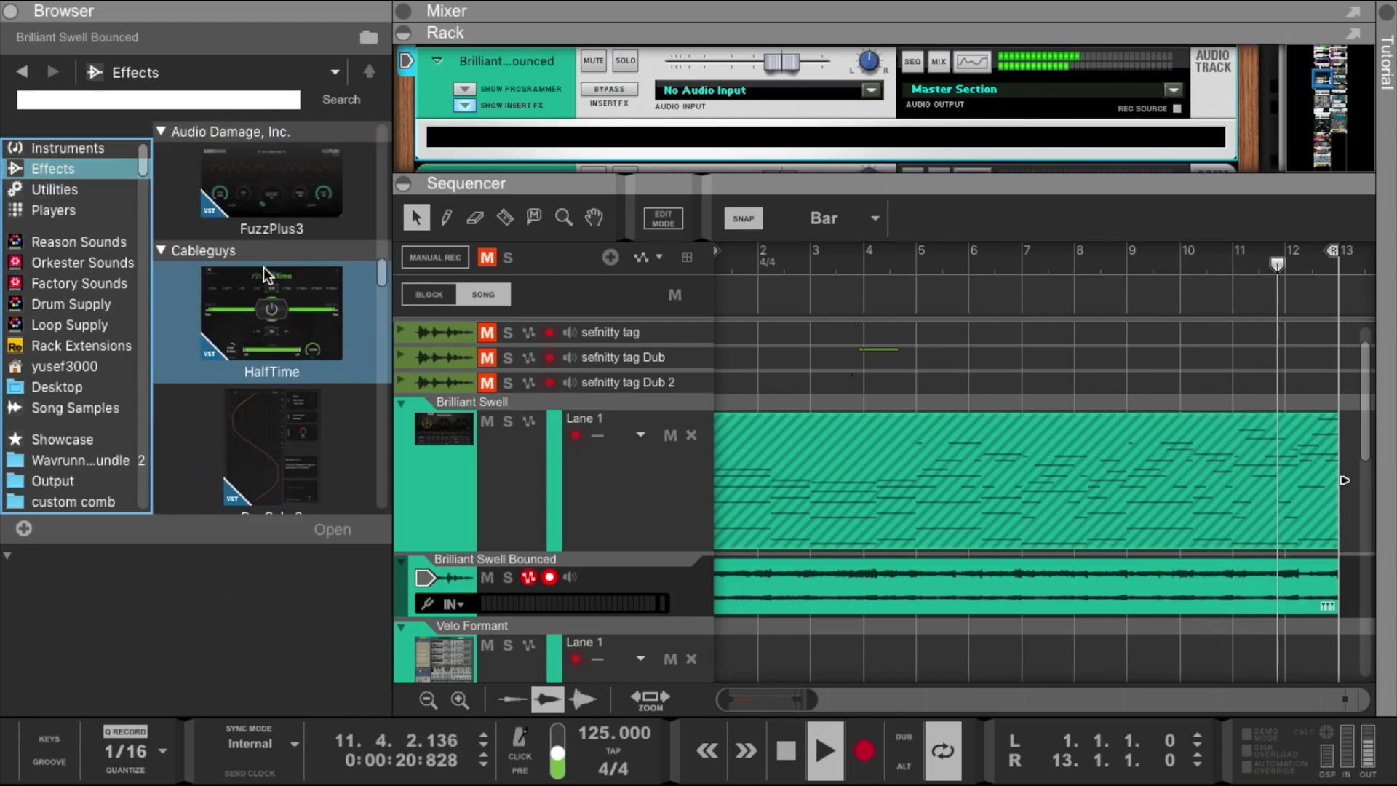
pyautogui.scroll(-2, 263, 267)
pyautogui.moveTo(264, 268)
pyautogui.mouseDown()
pyautogui.moveTo(531, 135)
pyautogui.moveTo(631, 130)
pyautogui.mouseUp()
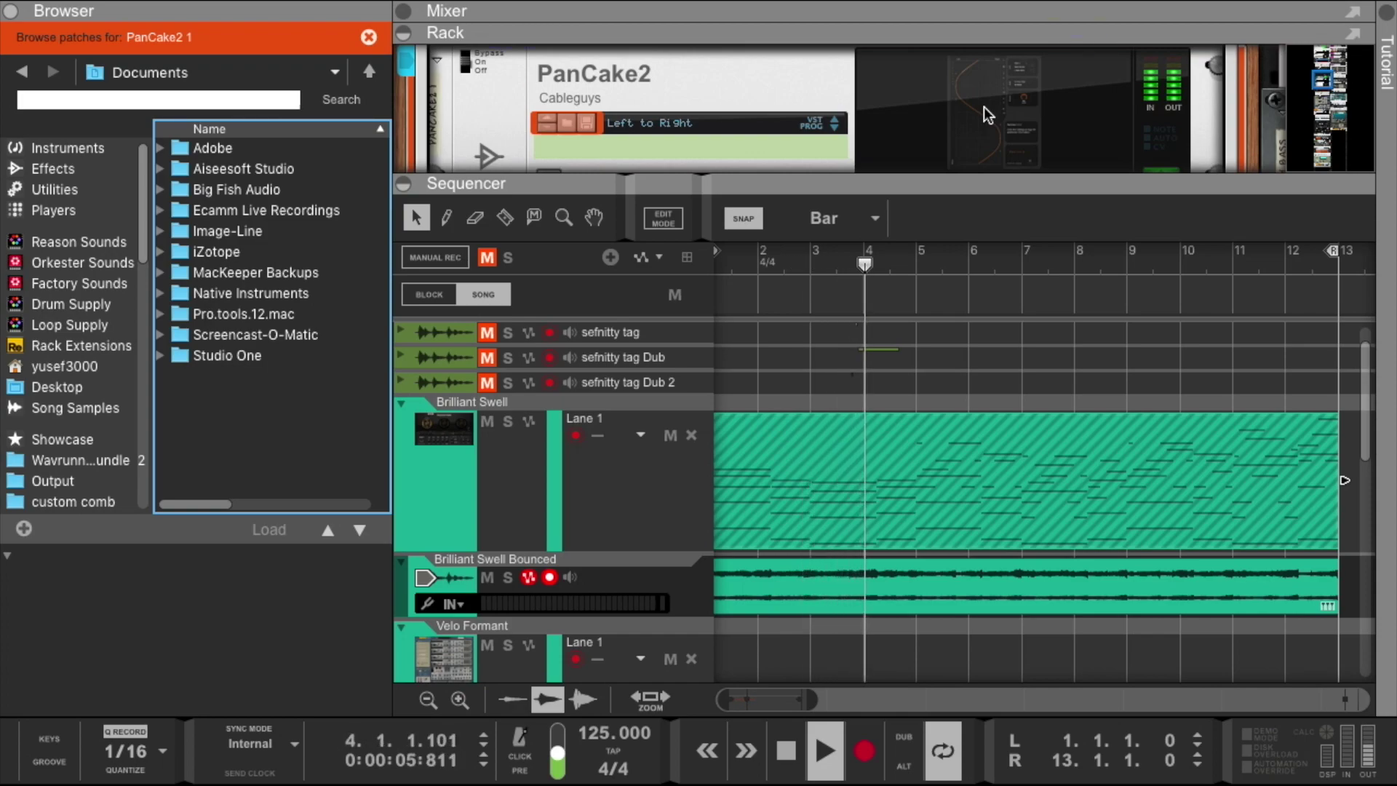
# Set PanCake2's panning waveform to Sine, close the plugin window and hide the rack
pyautogui.moveTo(819, 185); pyautogui.dragTo(820, 316)
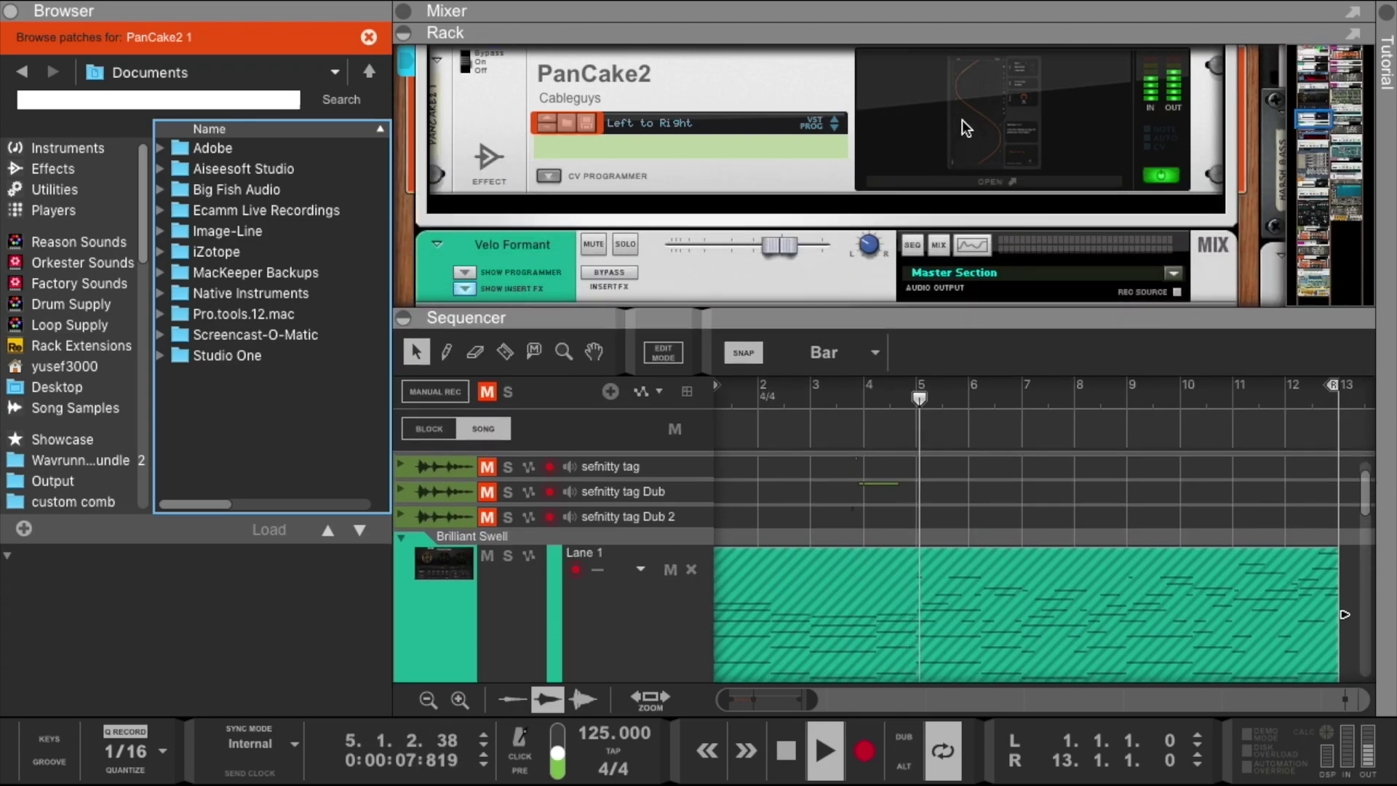
pyautogui.click(966, 116)
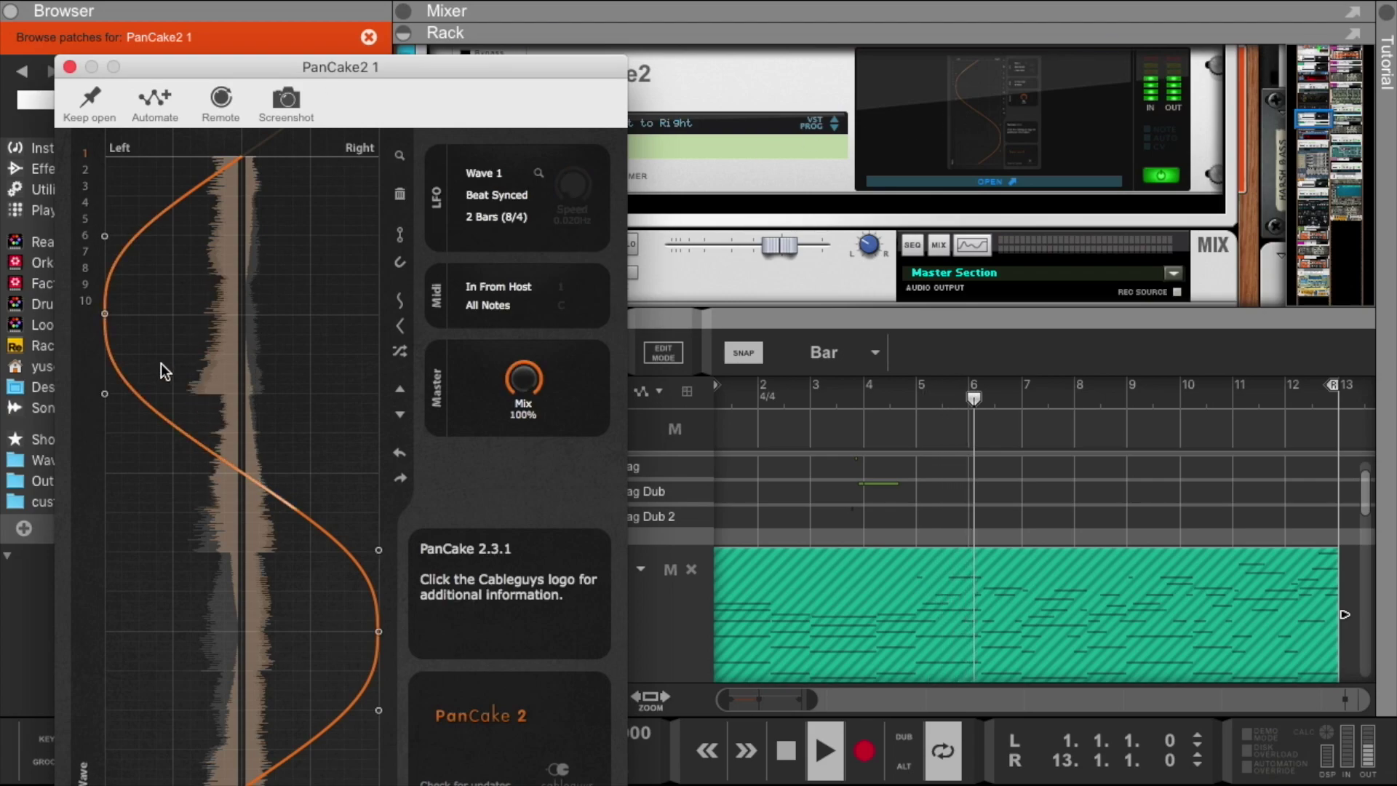
pyautogui.click(399, 298)
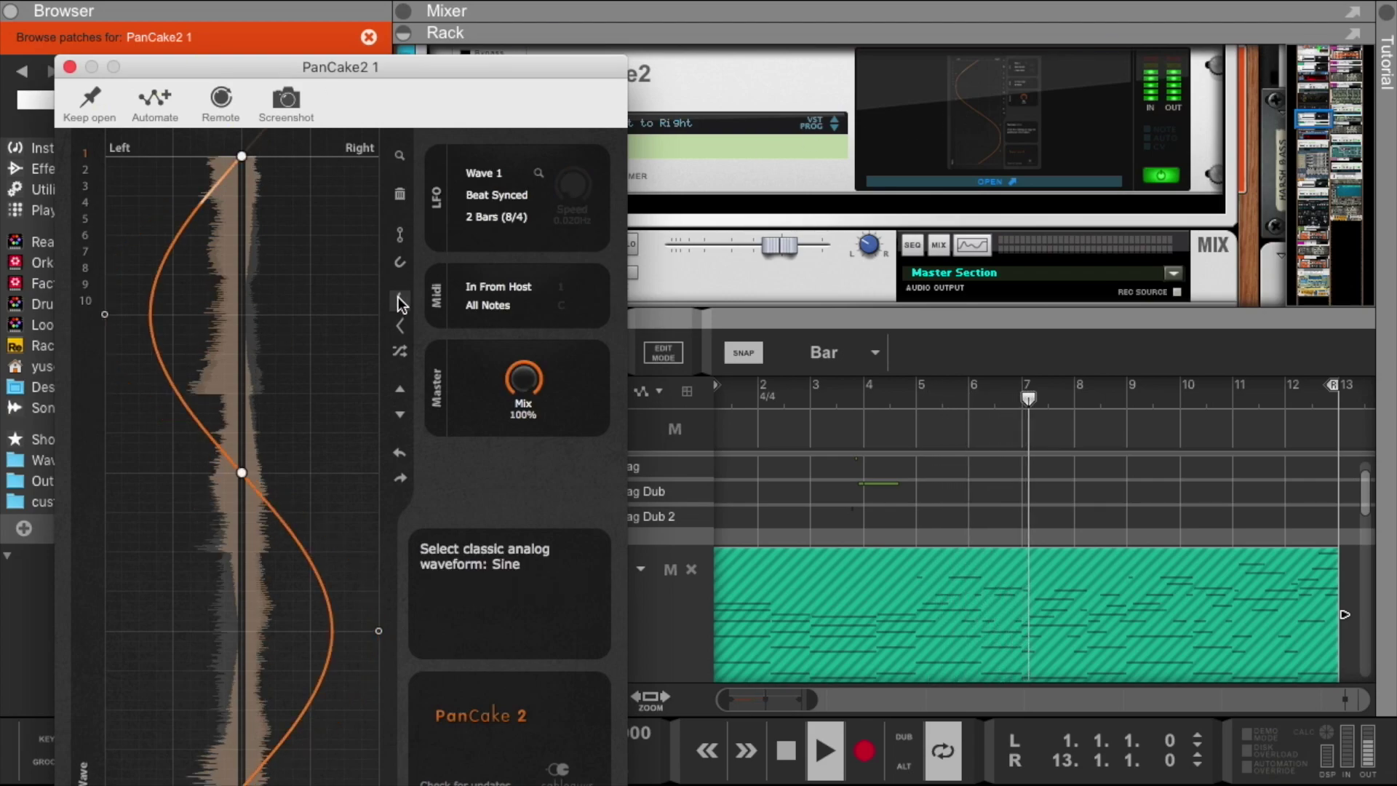
pyautogui.click(395, 312)
pyautogui.click(399, 302)
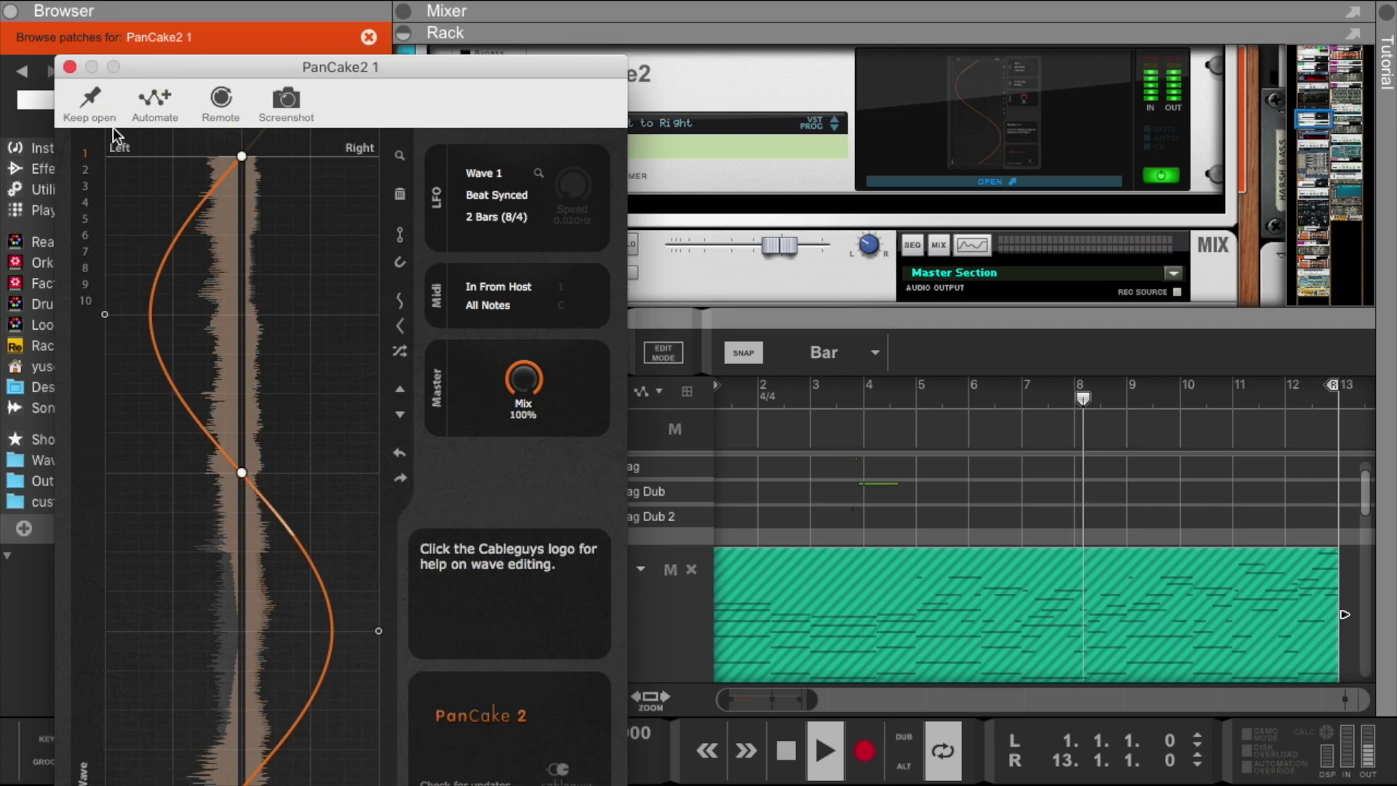
pyautogui.click(69, 66)
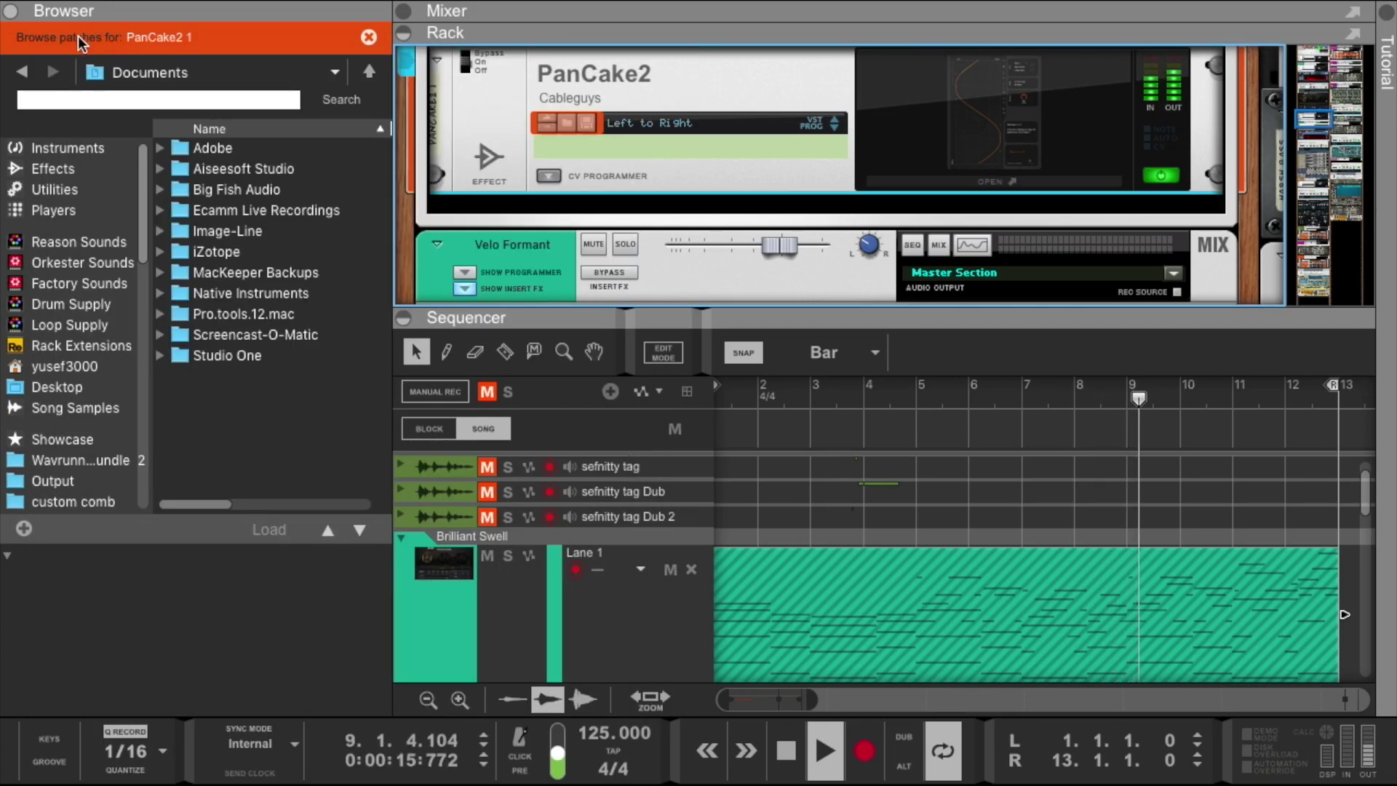
pyautogui.doubleClick(835, 317)
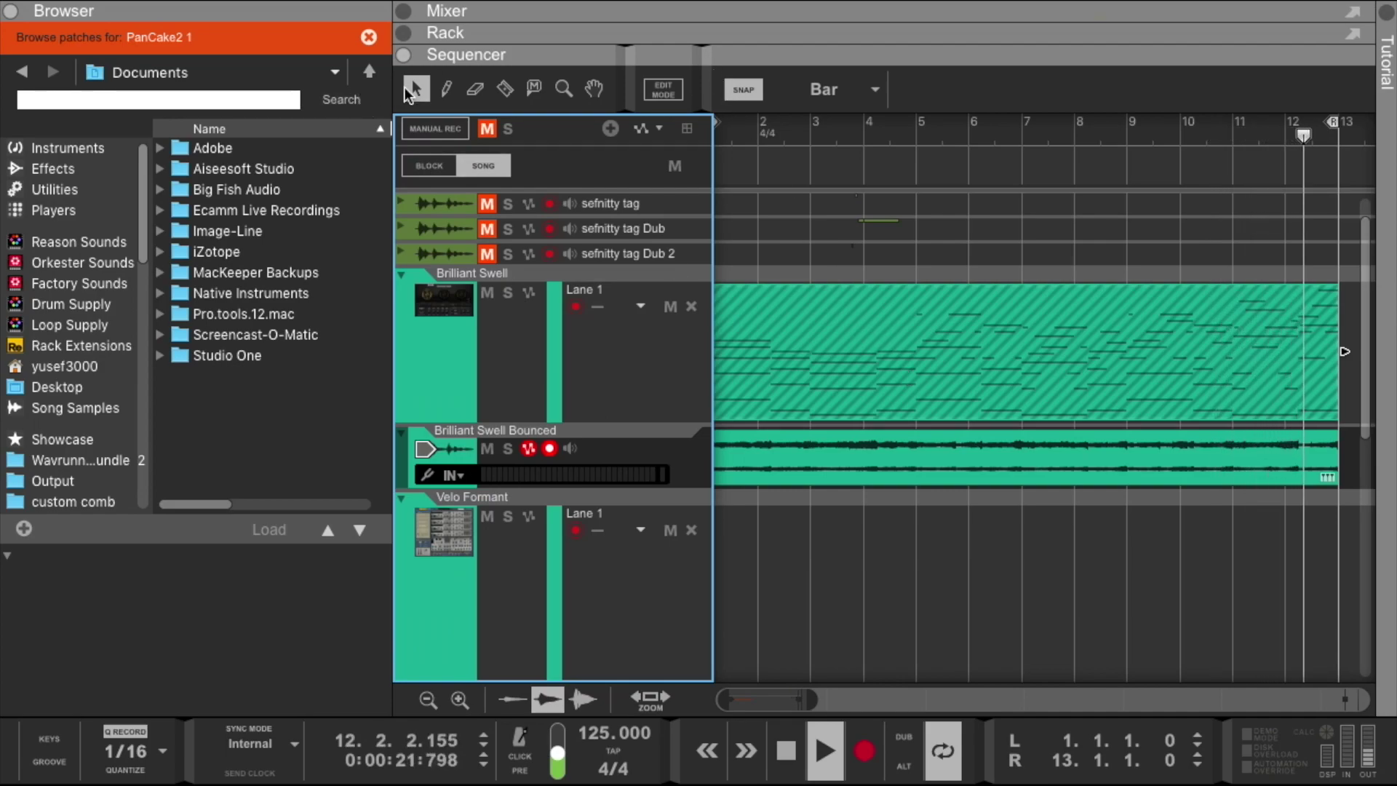
# Unmute the Brilliant Swell note clip and select the Brilliant Swell track
pyautogui.rightClick(819, 336)
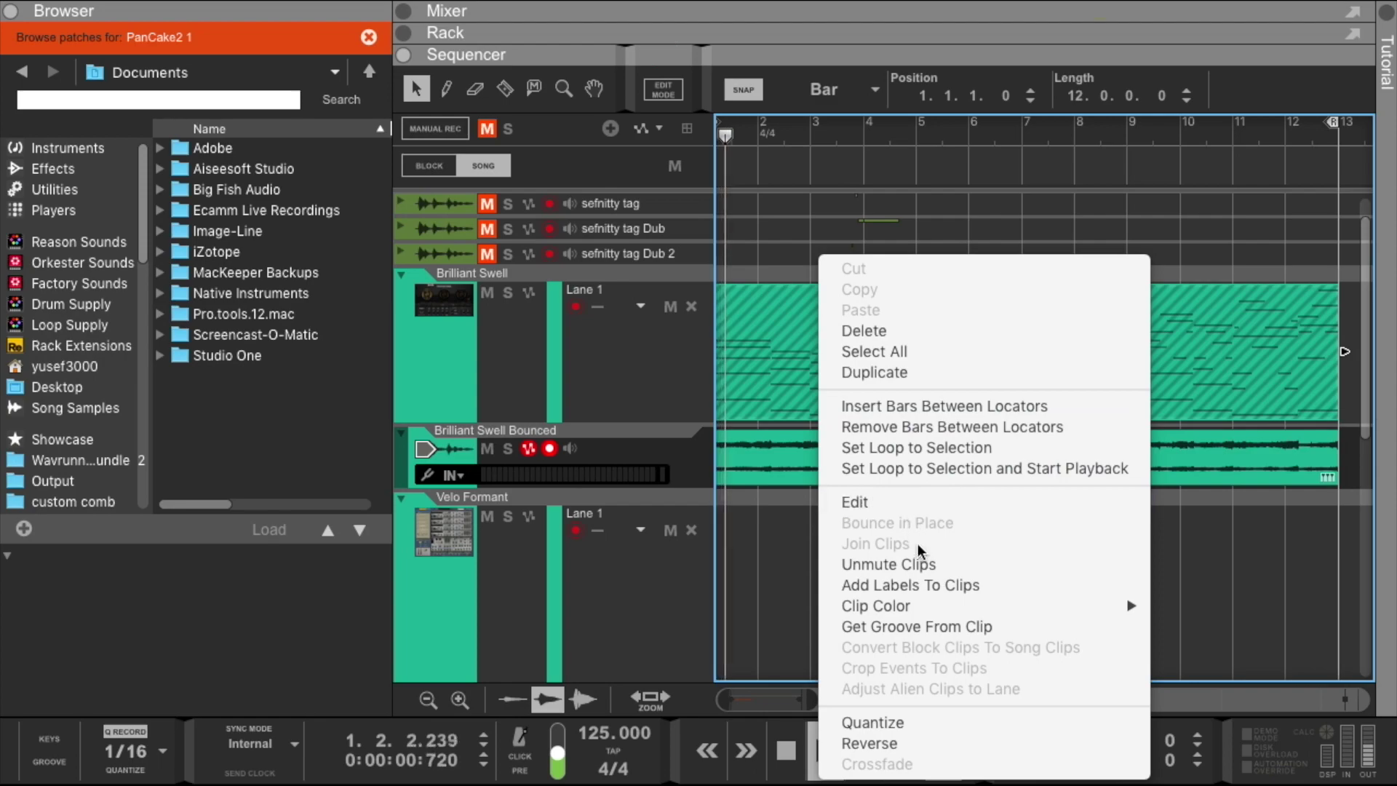
pyautogui.click(927, 564)
pyautogui.click(608, 367)
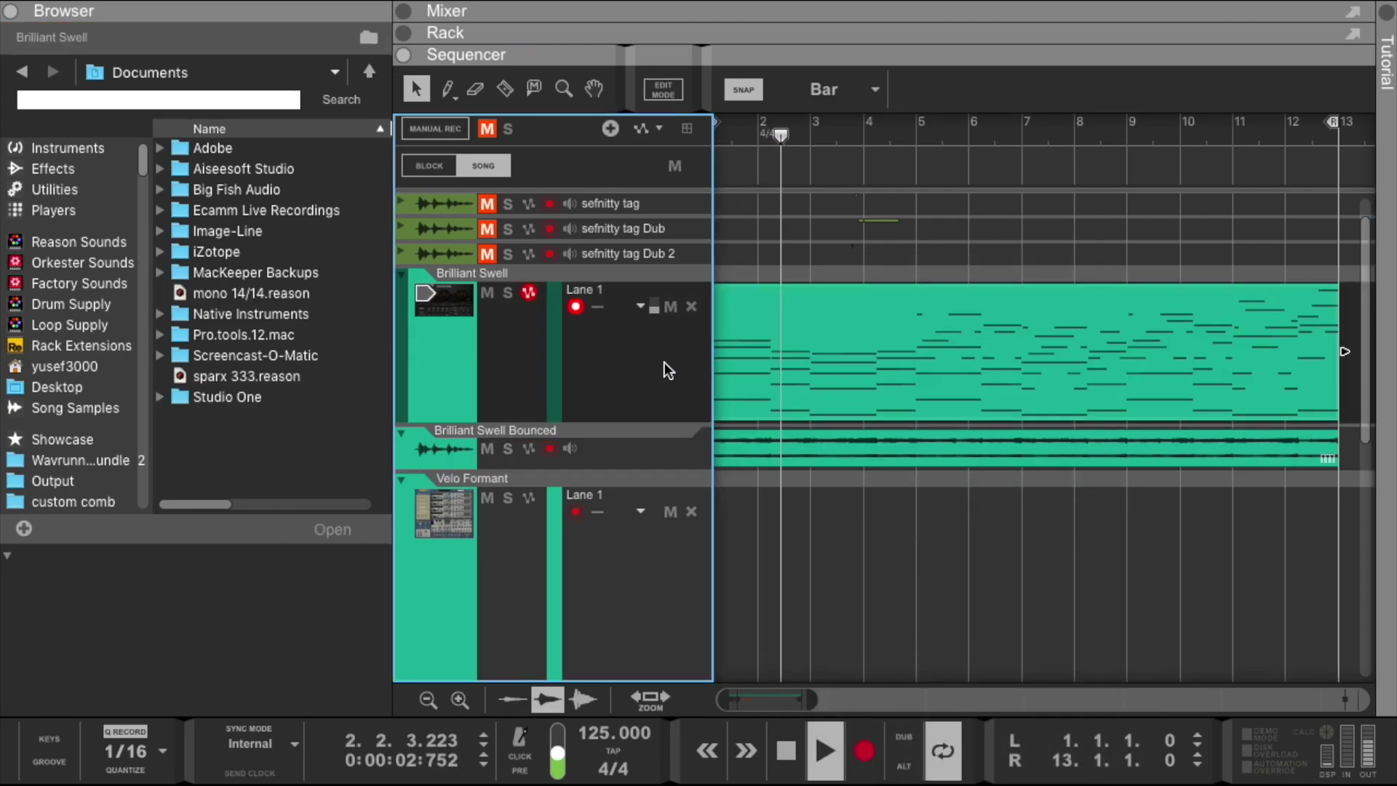
# Solo the Brilliant Swell Bounced track and enable the high-pass filter and EQ in its Spectrum EQ
pyautogui.moveTo(906, 46); pyautogui.dragTo(900, 227)
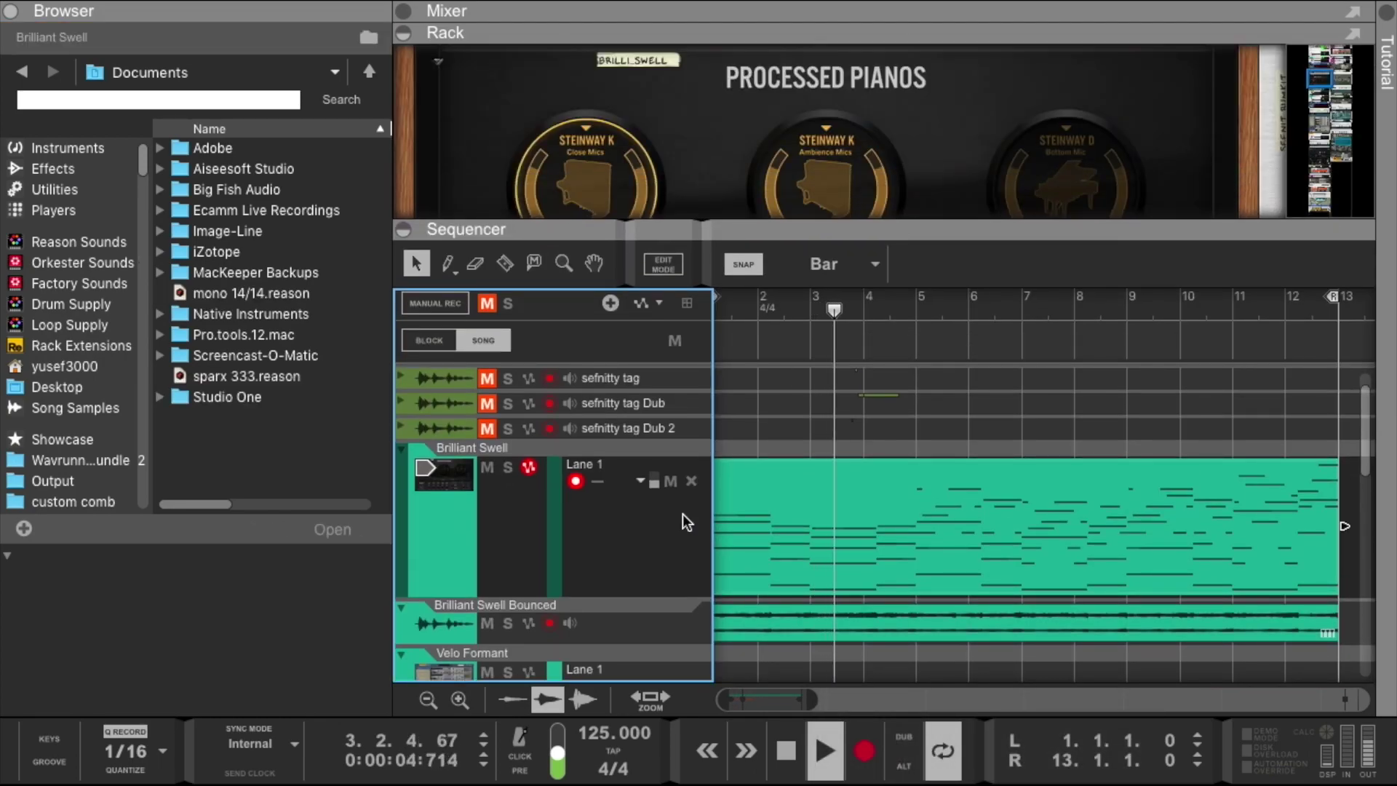
pyautogui.click(654, 620)
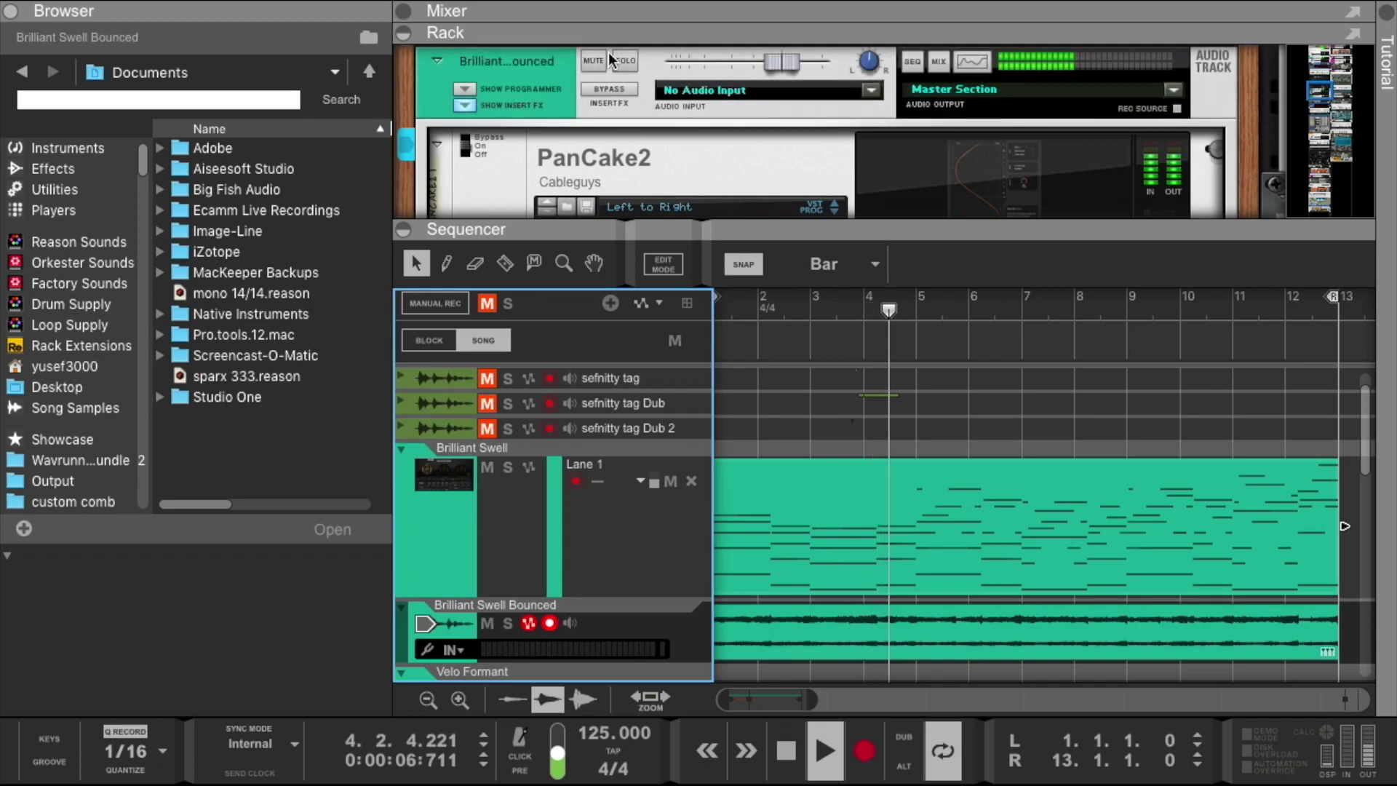
pyautogui.click(977, 66)
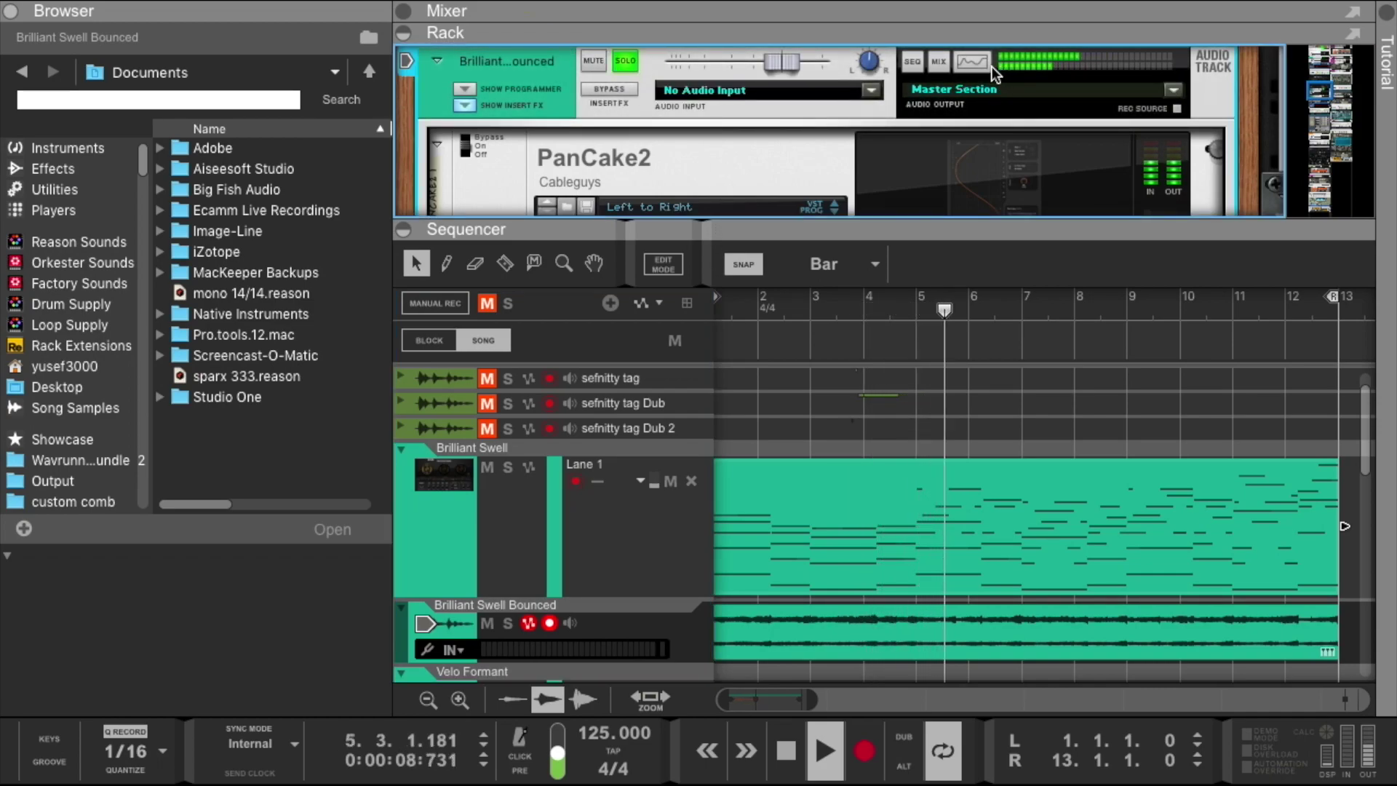
pyautogui.click(662, 85)
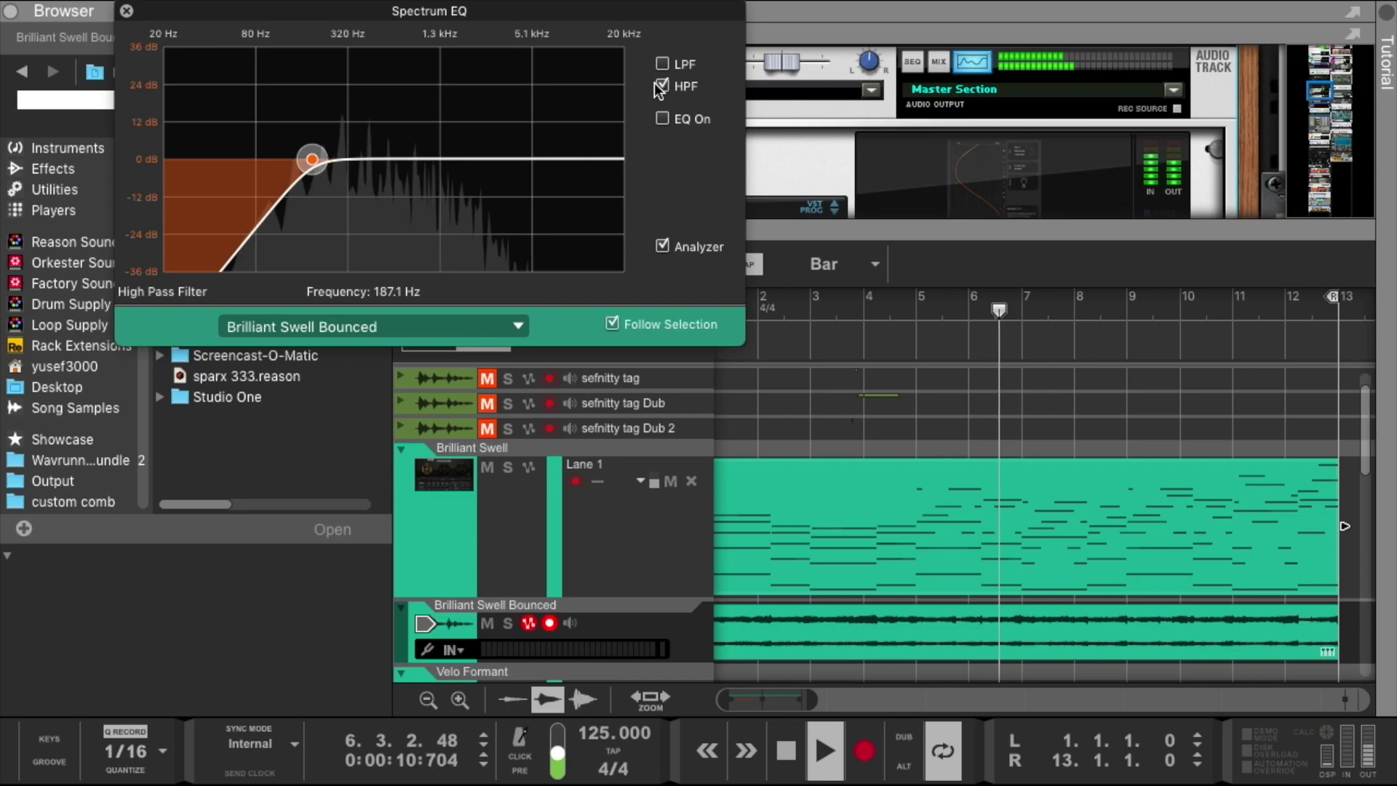
pyautogui.click(662, 118)
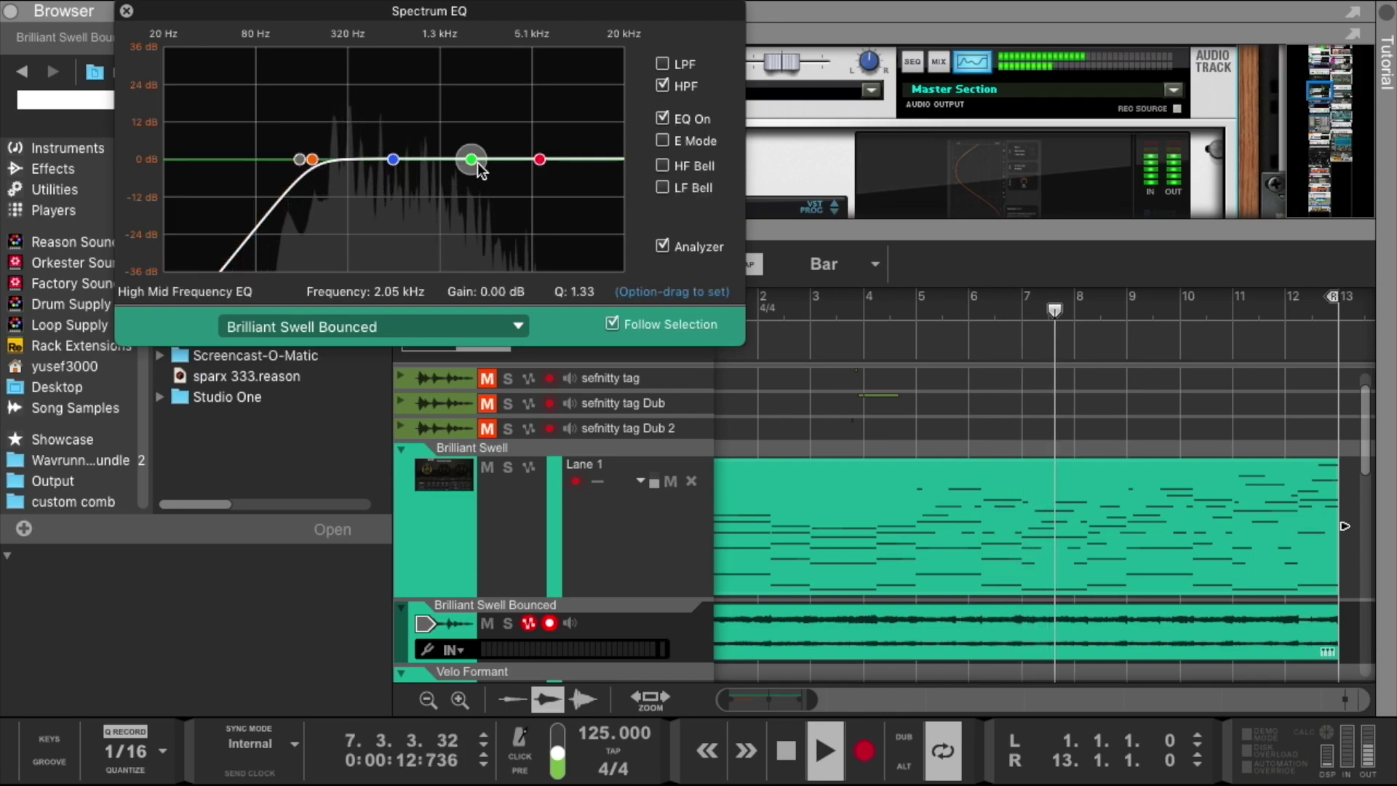
# Boost the high band near 2 kHz, cut the low band to -7.94 dB at 83.8 Hz, and try bell shapes
pyautogui.moveTo(538, 162); pyautogui.dragTo(470, 129)
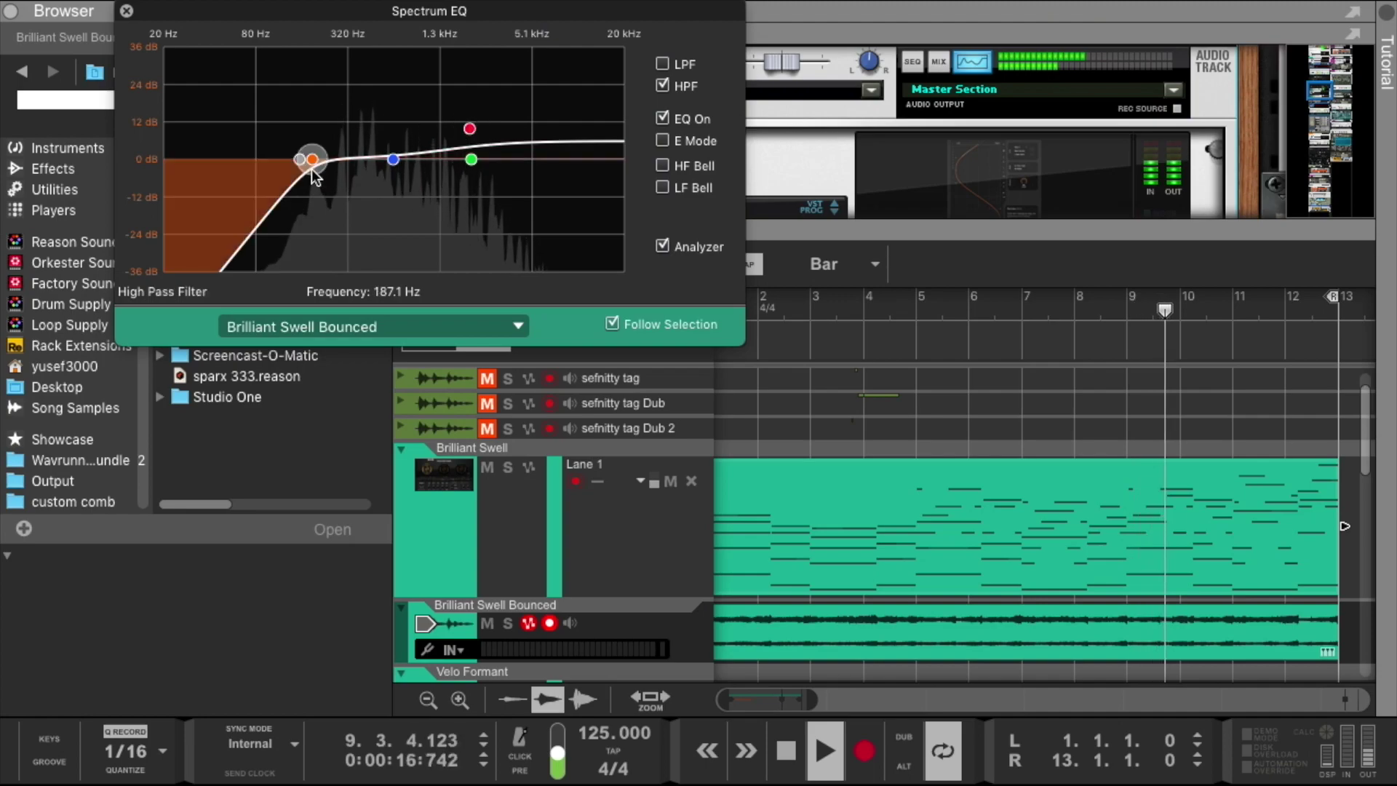
pyautogui.moveTo(313, 161); pyautogui.dragTo(259, 184)
pyautogui.click(662, 164)
pyautogui.click(662, 186)
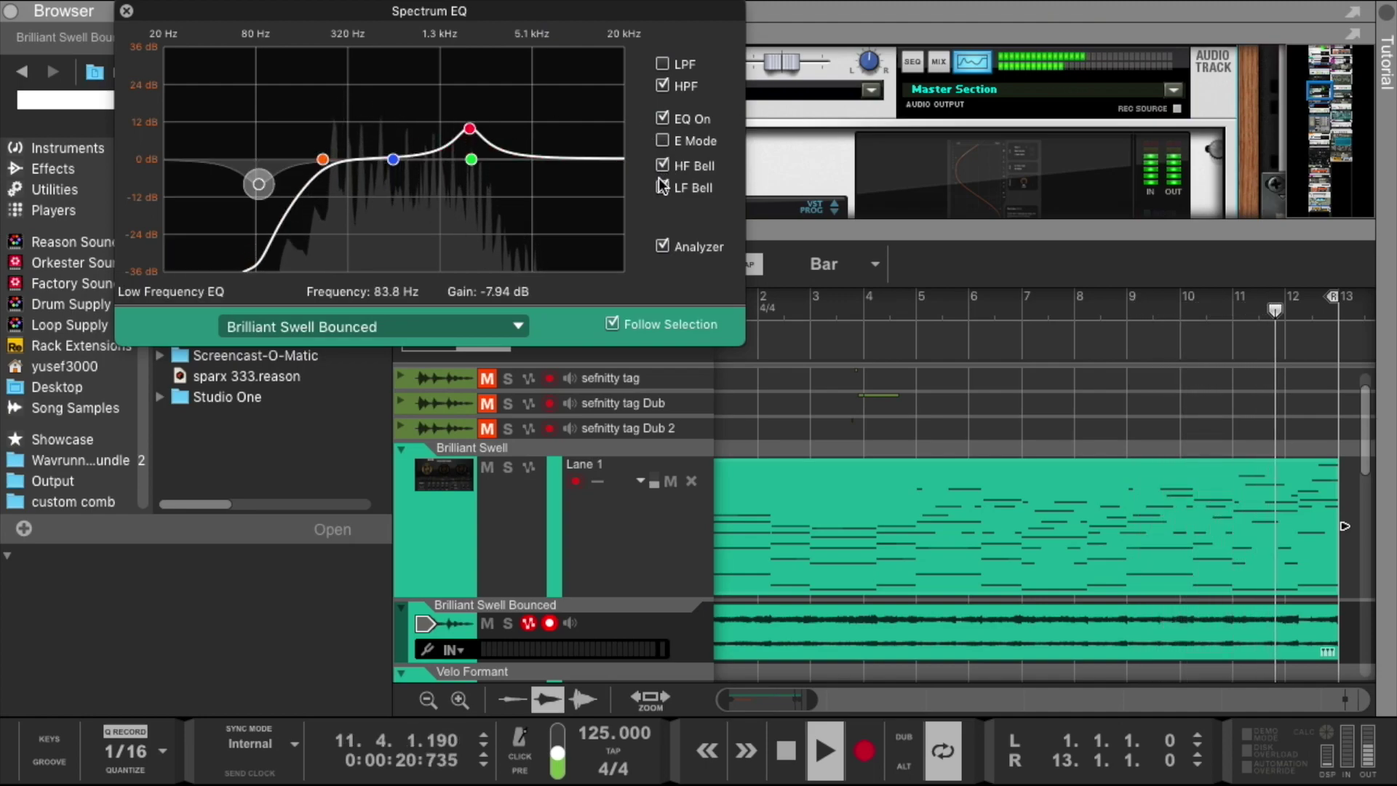
# Turn off the HF Bell, keep the LF Bell on, deepen the low-band cut and close the Spectrum EQ
pyautogui.click(661, 164)
pyautogui.click(661, 186)
pyautogui.click(661, 187)
pyautogui.moveTo(259, 185); pyautogui.dragTo(272, 206)
pyautogui.click(127, 11)
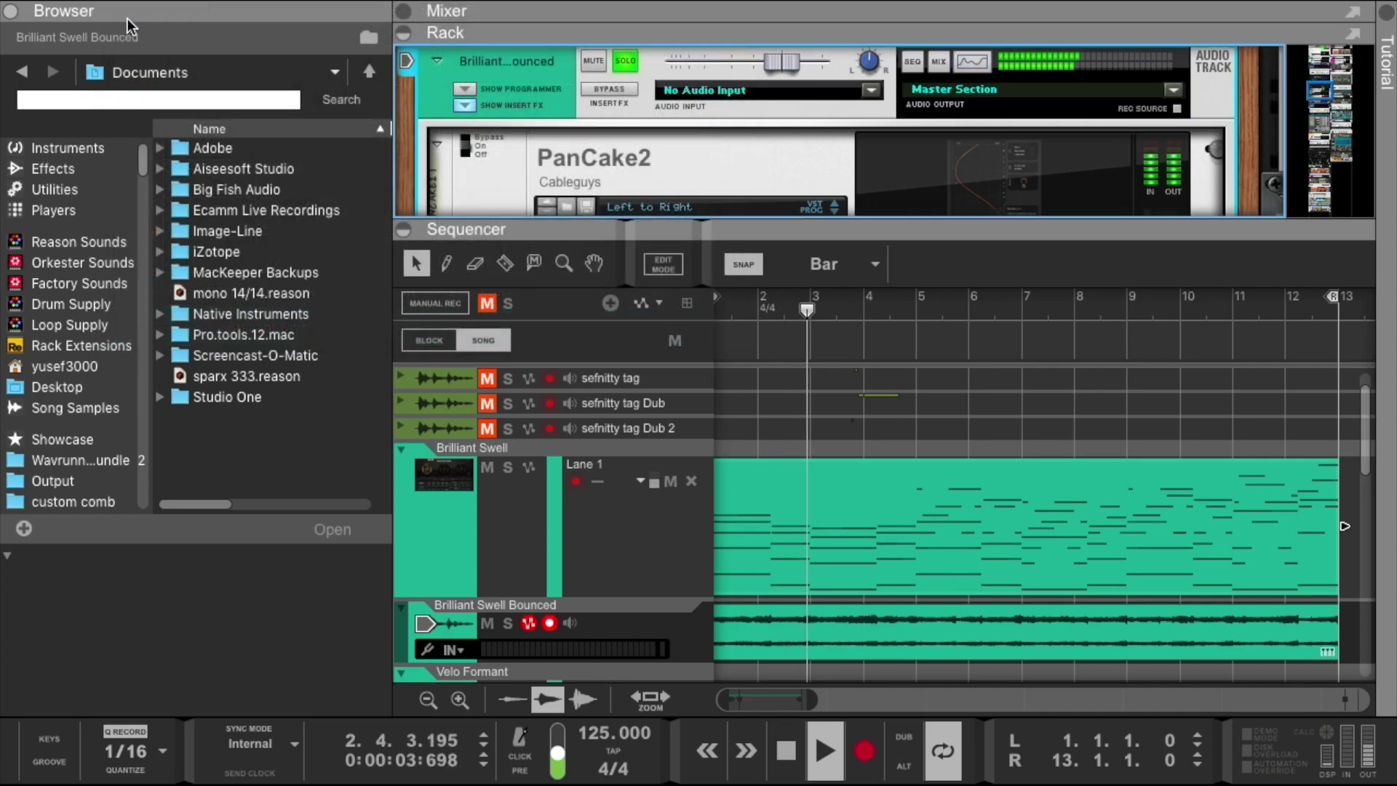
# Turn off solo on the Brilliant Swell Bounced track and lower its level slightly
pyautogui.click(624, 62)
pyautogui.moveTo(775, 67); pyautogui.dragTo(771, 68)
# Solo the Brilliant Swell track and open its Spectrum EQ
pyautogui.click(502, 498)
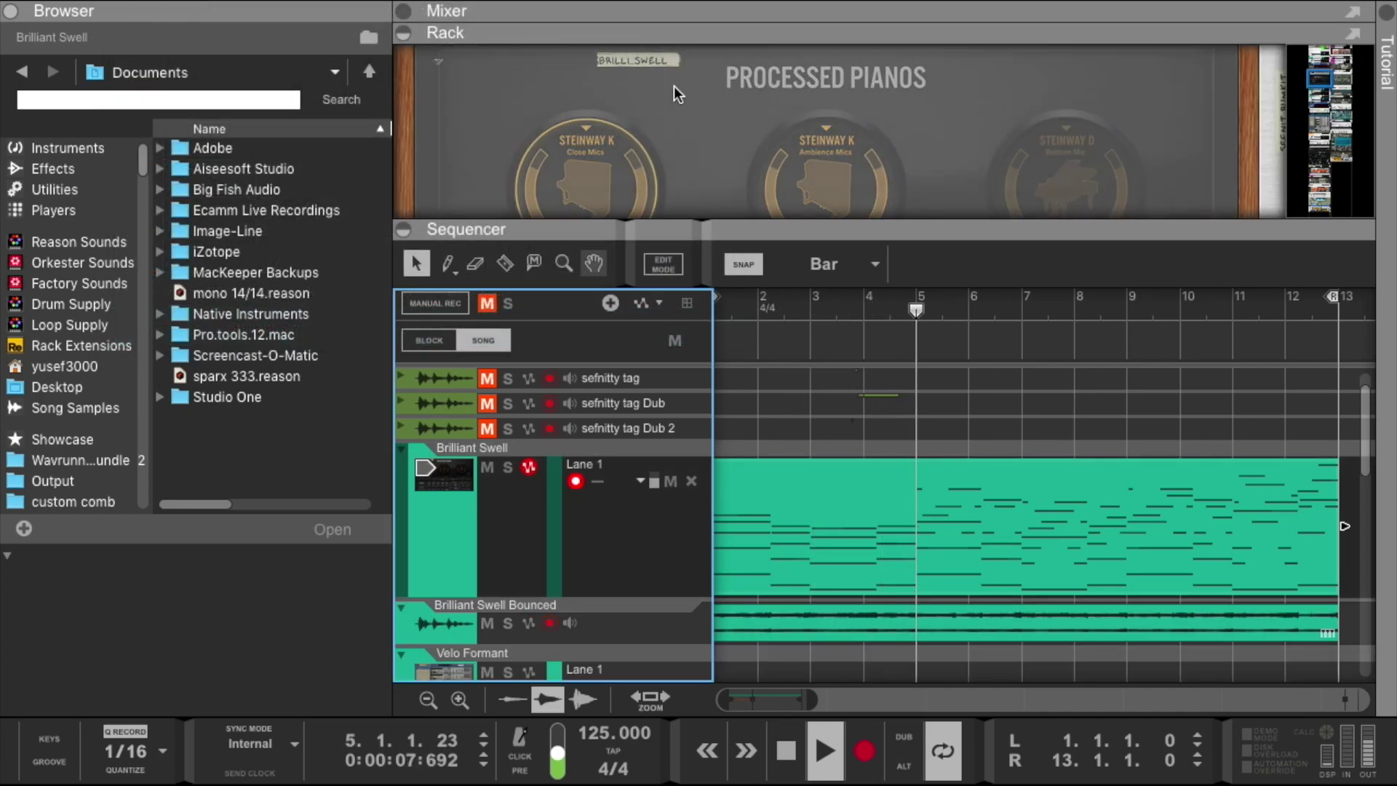
pyautogui.click(509, 467)
pyautogui.scroll(10, 743, 185)
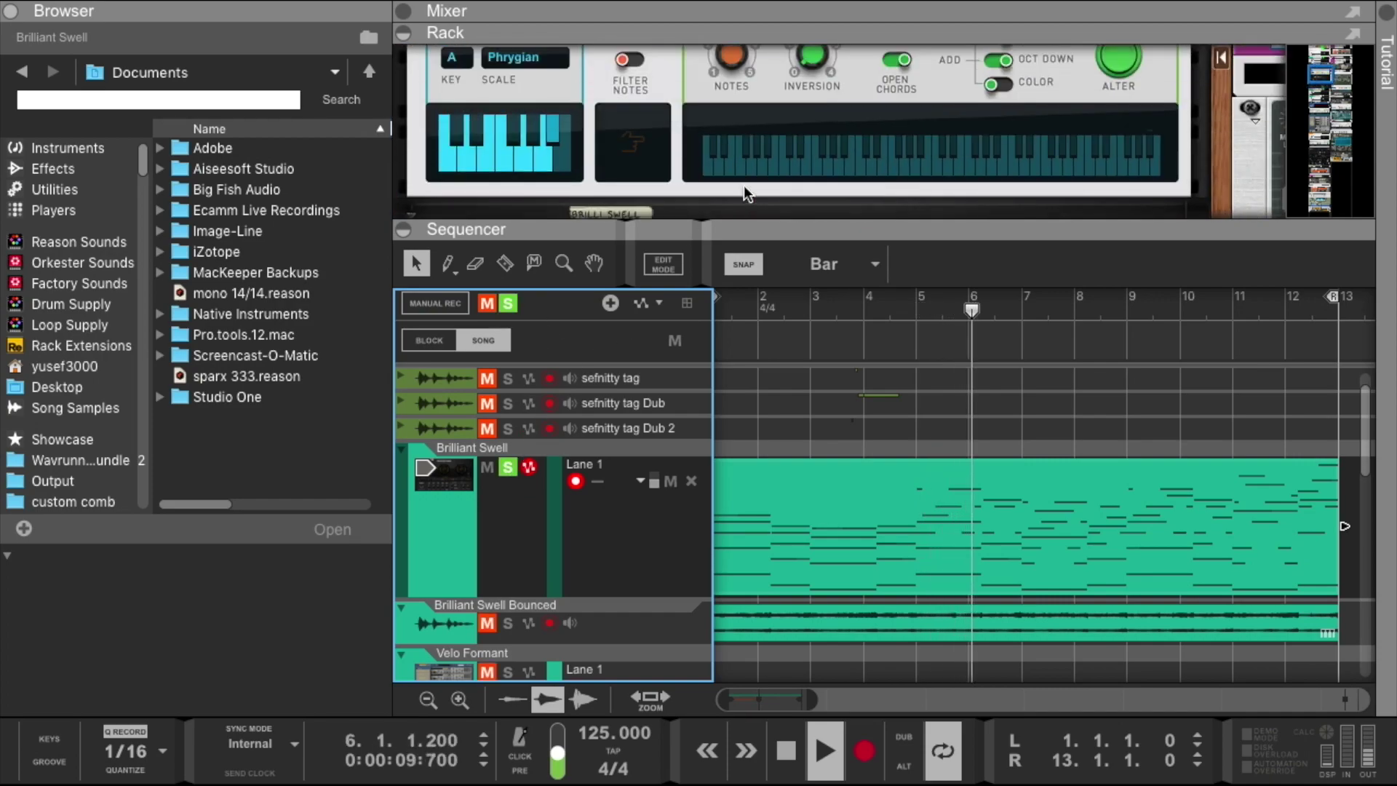
pyautogui.scroll(5, 744, 186)
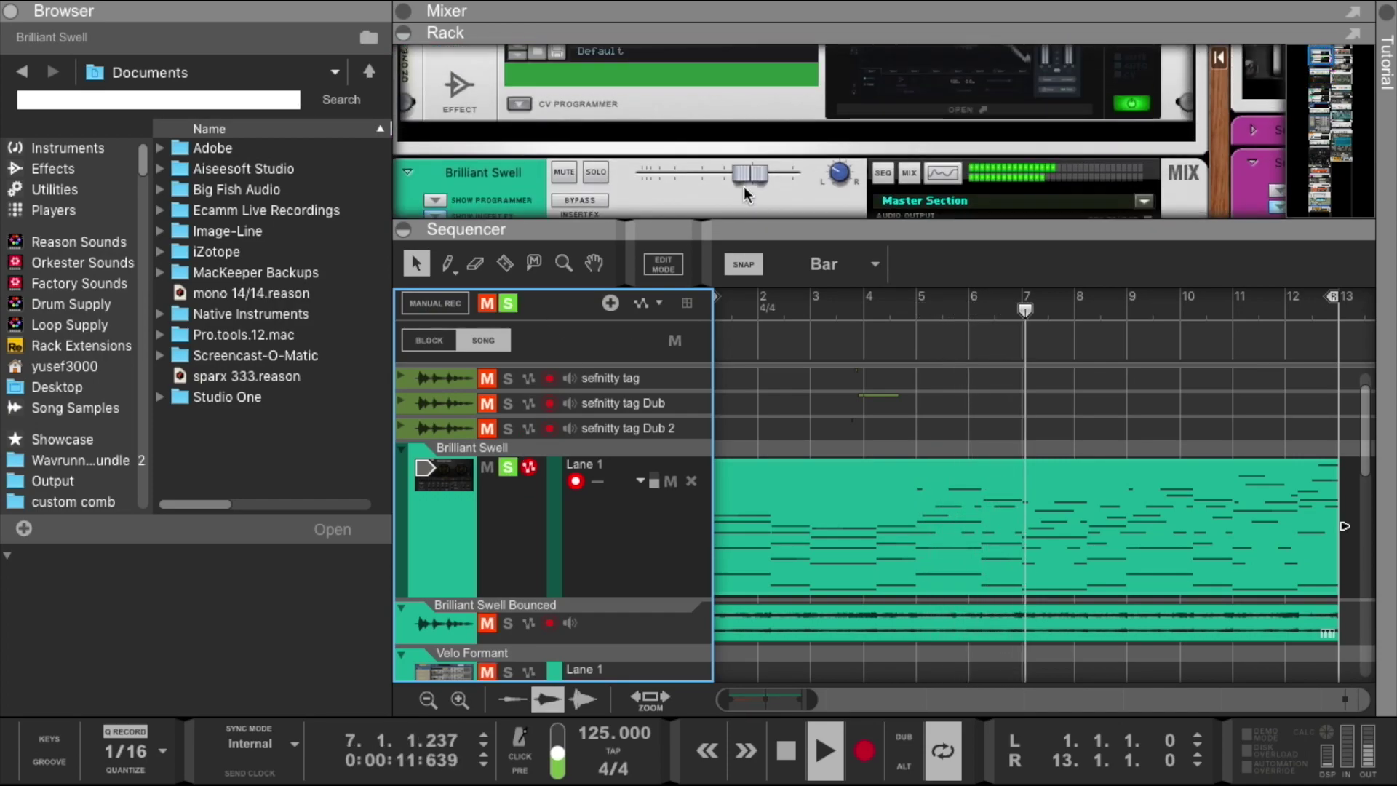
pyautogui.click(940, 192)
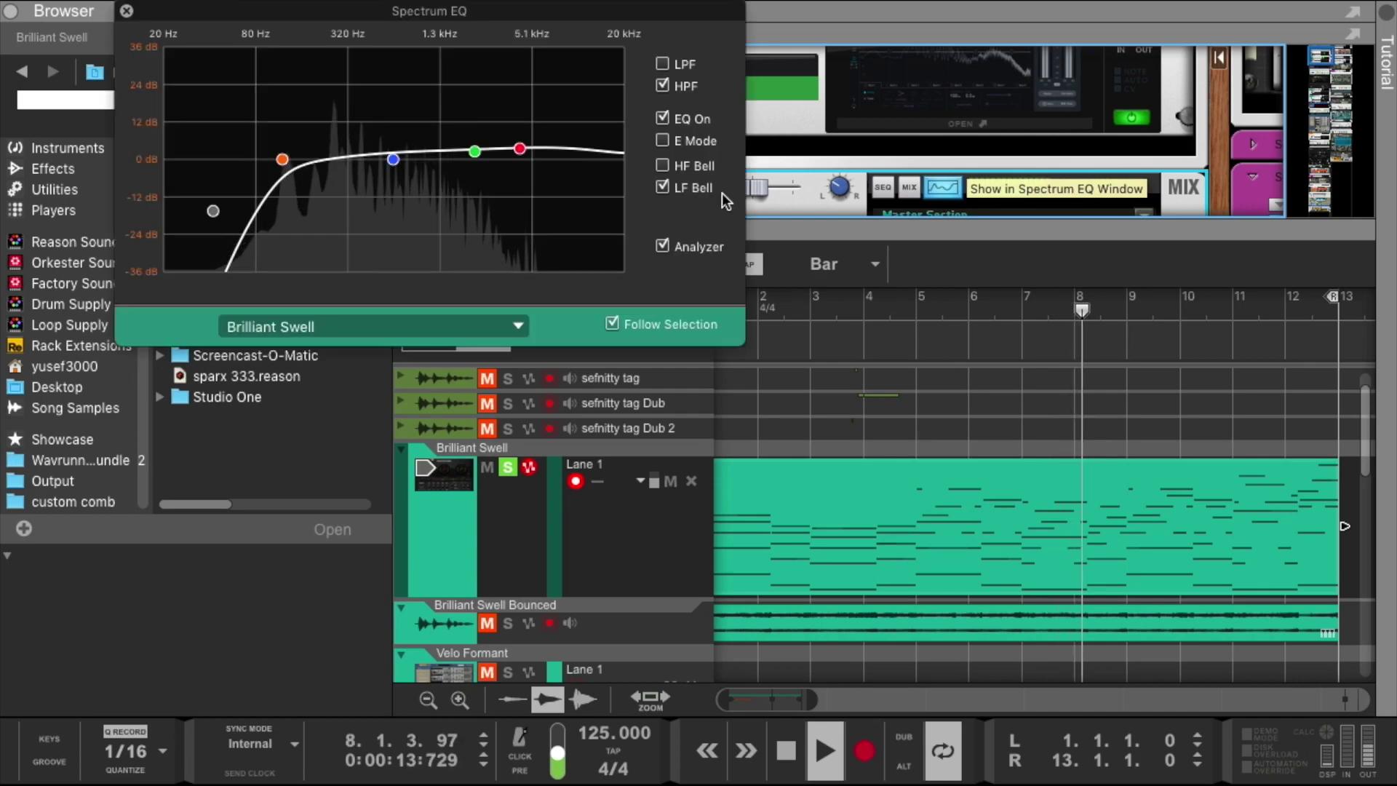
# Boost Brilliant Swell's high-mid and high bands, cut its low band to -18.41 dB at 49.0 Hz, and end the solo
pyautogui.moveTo(476, 151); pyautogui.dragTo(447, 143)
pyautogui.moveTo(213, 211); pyautogui.dragTo(223, 217)
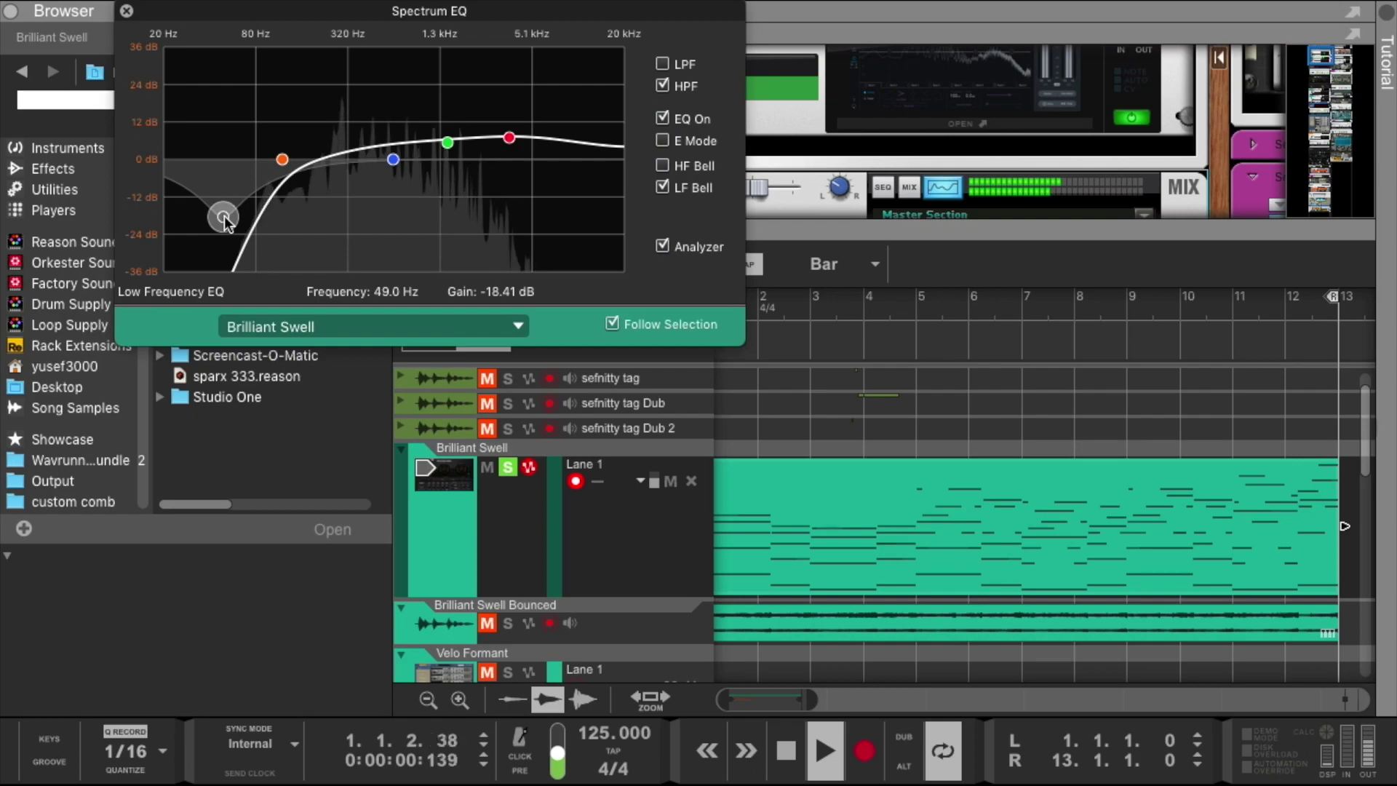
pyautogui.click(126, 11)
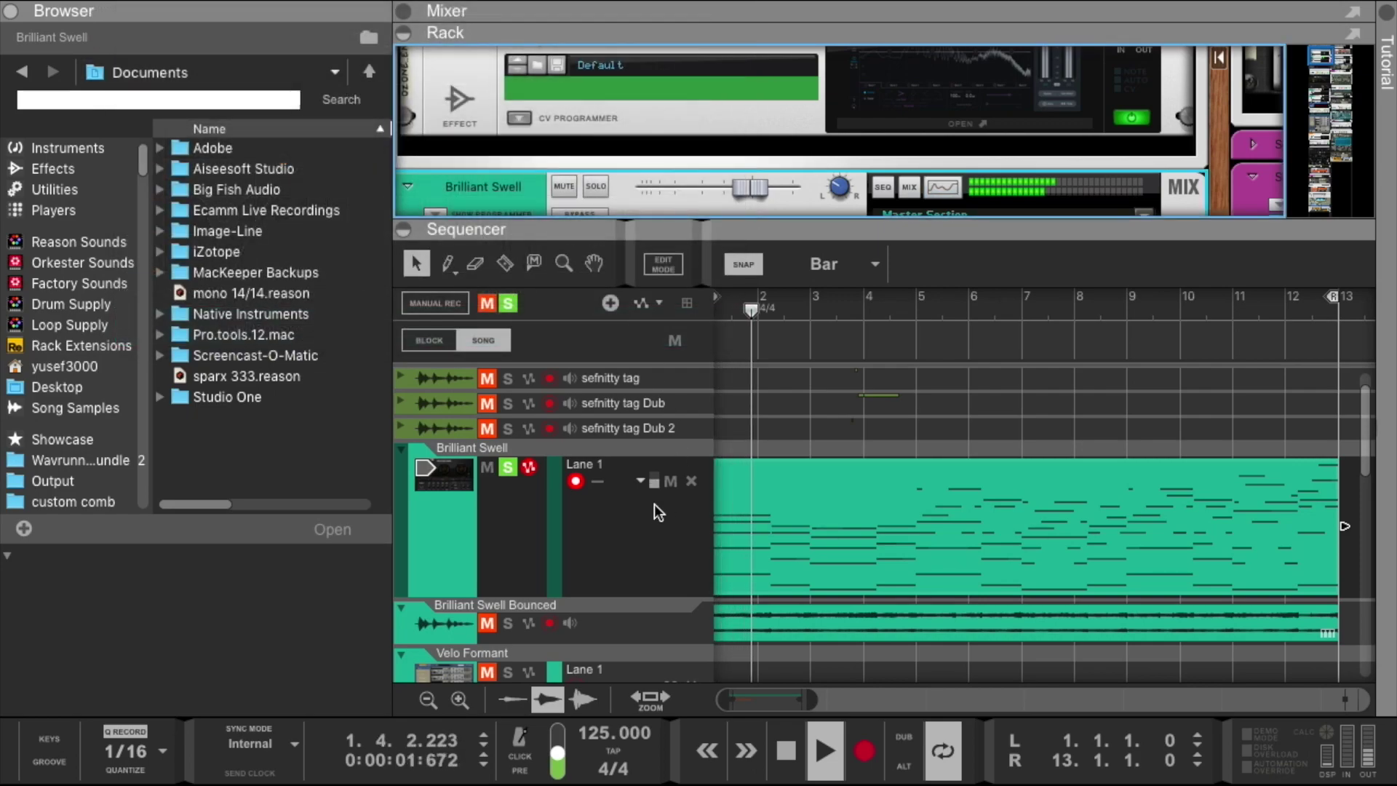
pyautogui.click(509, 304)
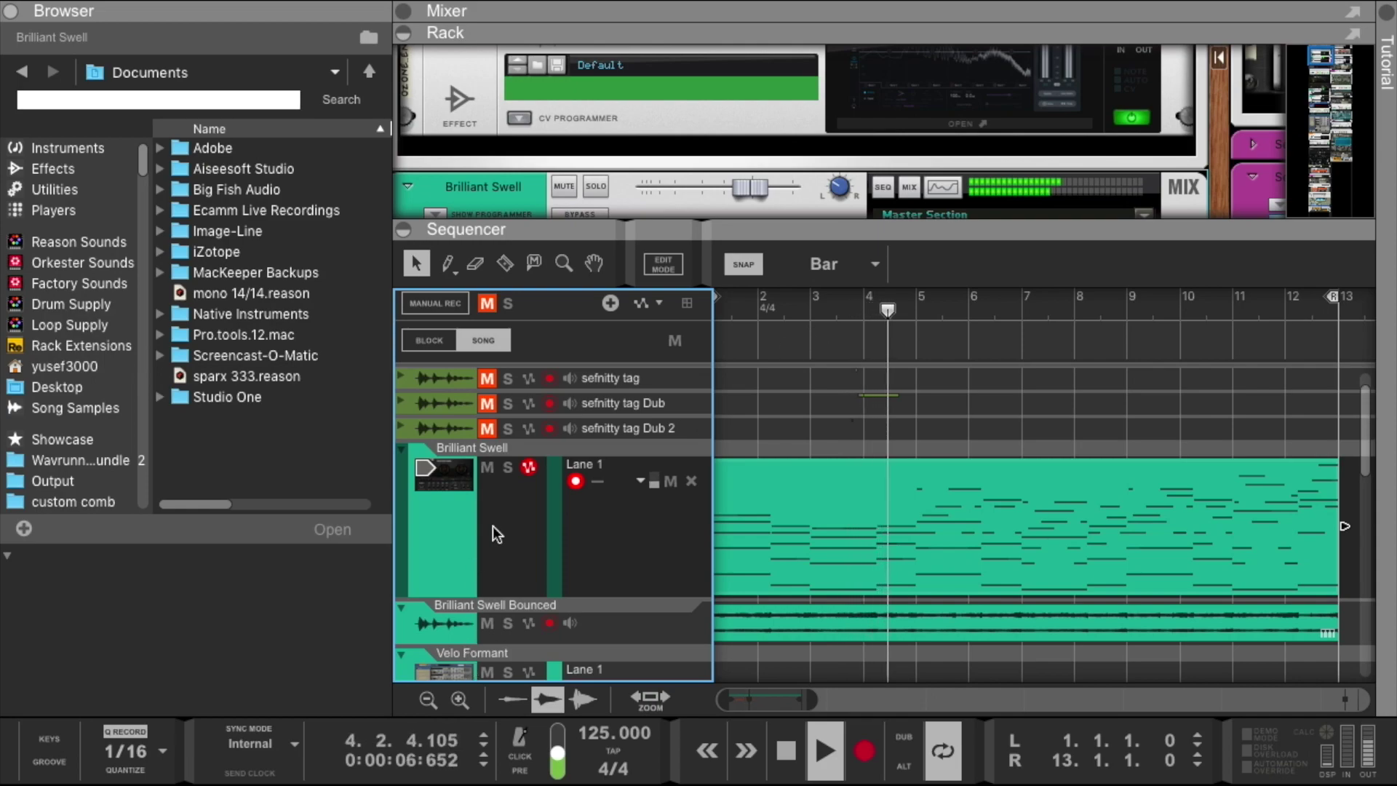
# Audition the Brilliant Swell and Brilliant Swell Bounced tracks one at a time in solo, and hide the rack
pyautogui.click(507, 470)
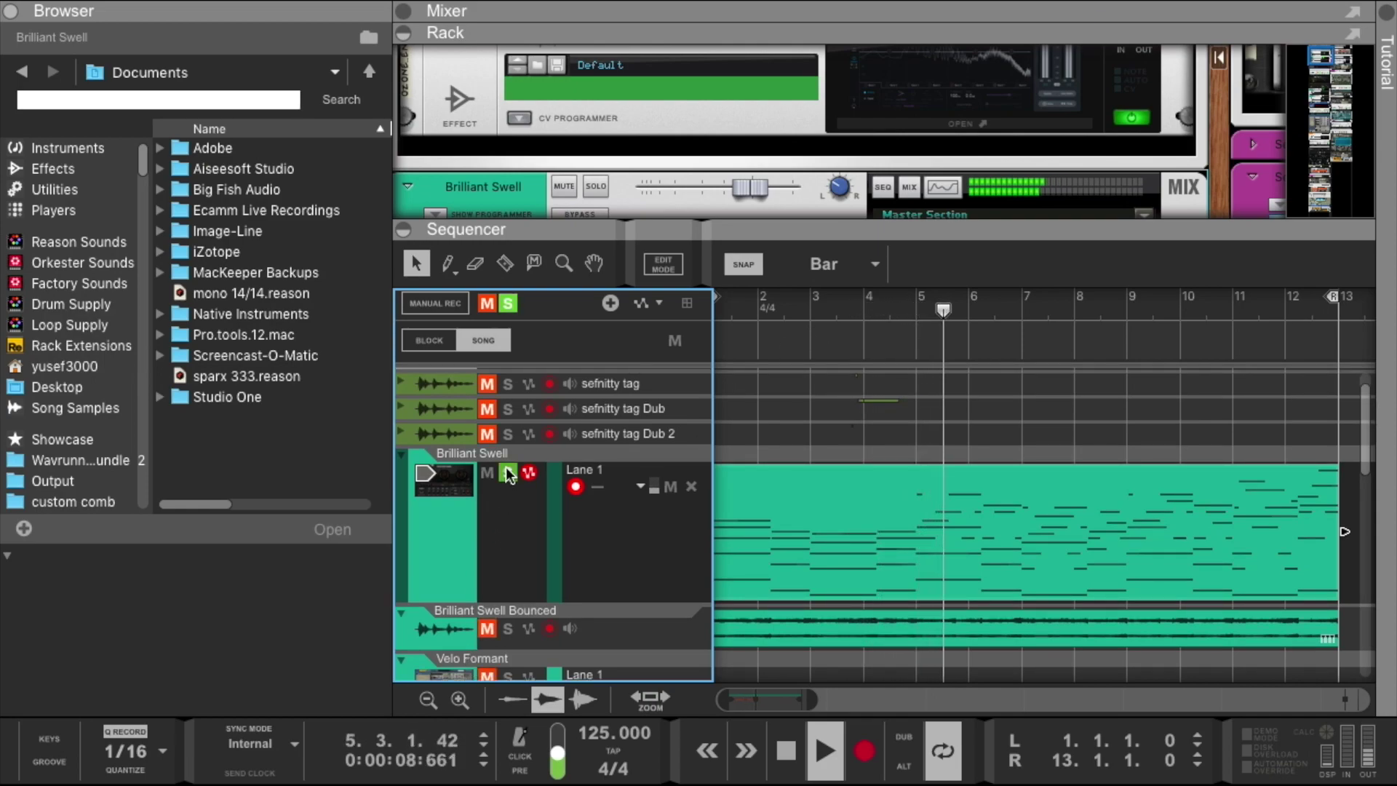
pyautogui.click(508, 473)
pyautogui.click(508, 628)
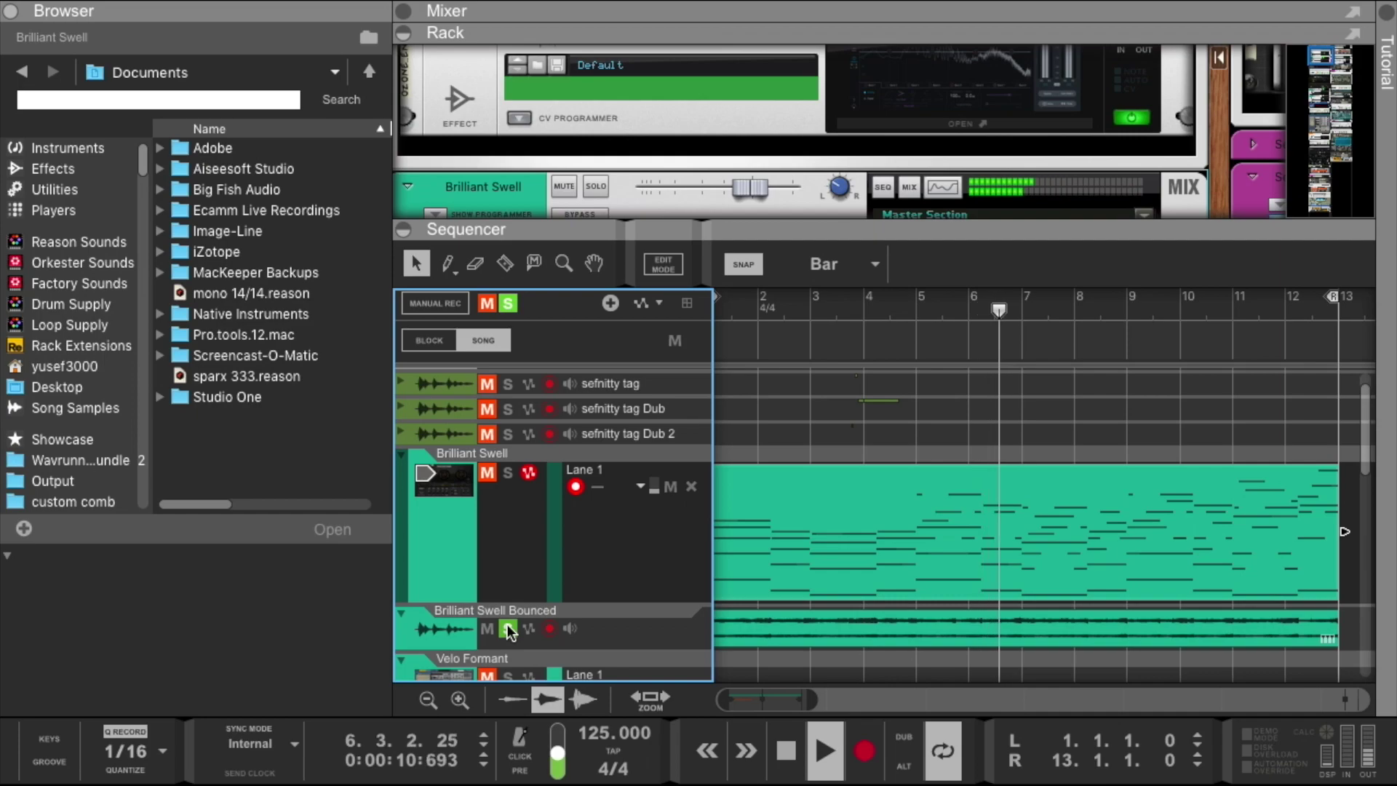
pyautogui.click(508, 629)
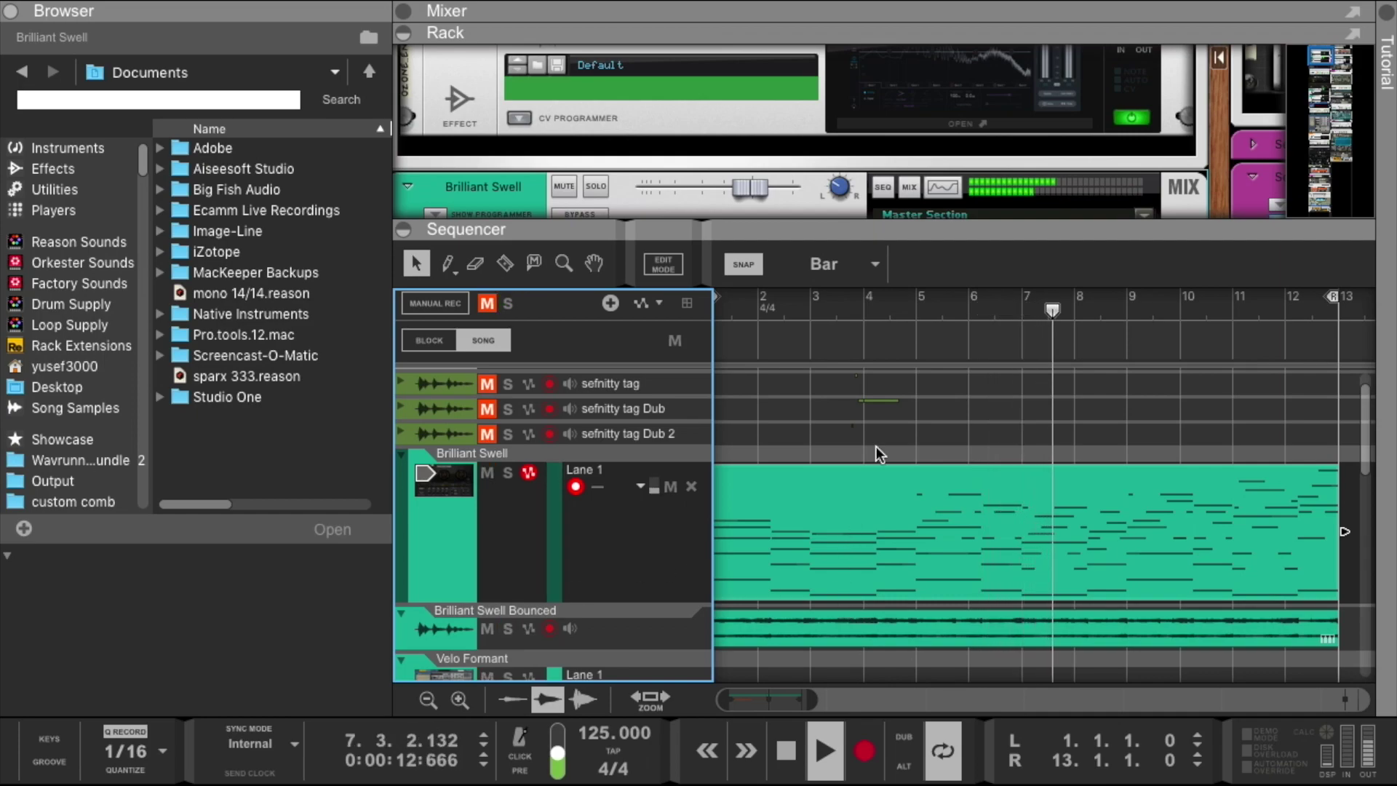
pyautogui.moveTo(706, 233); pyautogui.dragTo(580, 89)
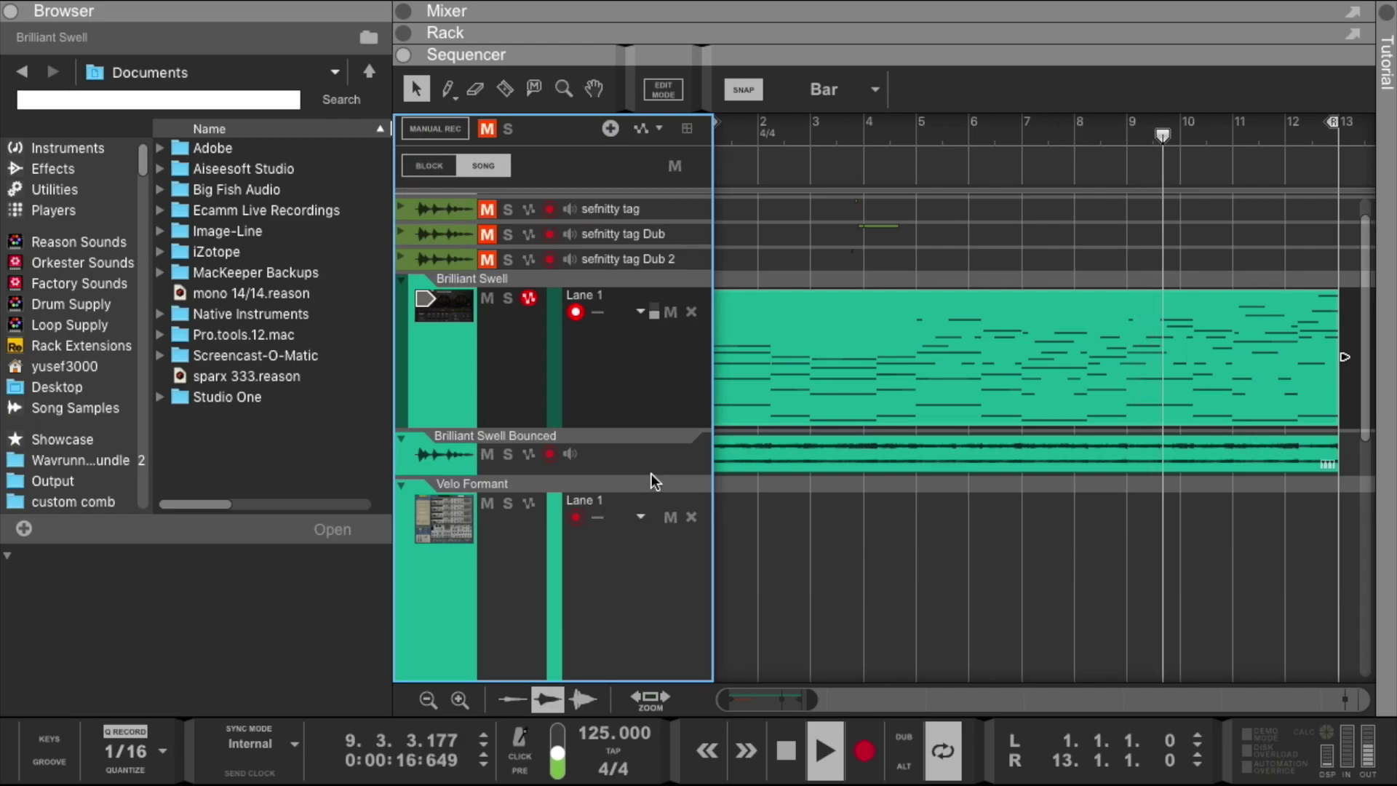
# Make the Brilliant Swell Bounced track taller, then mute Brilliant Swell and select the bounced track
pyautogui.moveTo(652, 474); pyautogui.dragTo(640, 630)
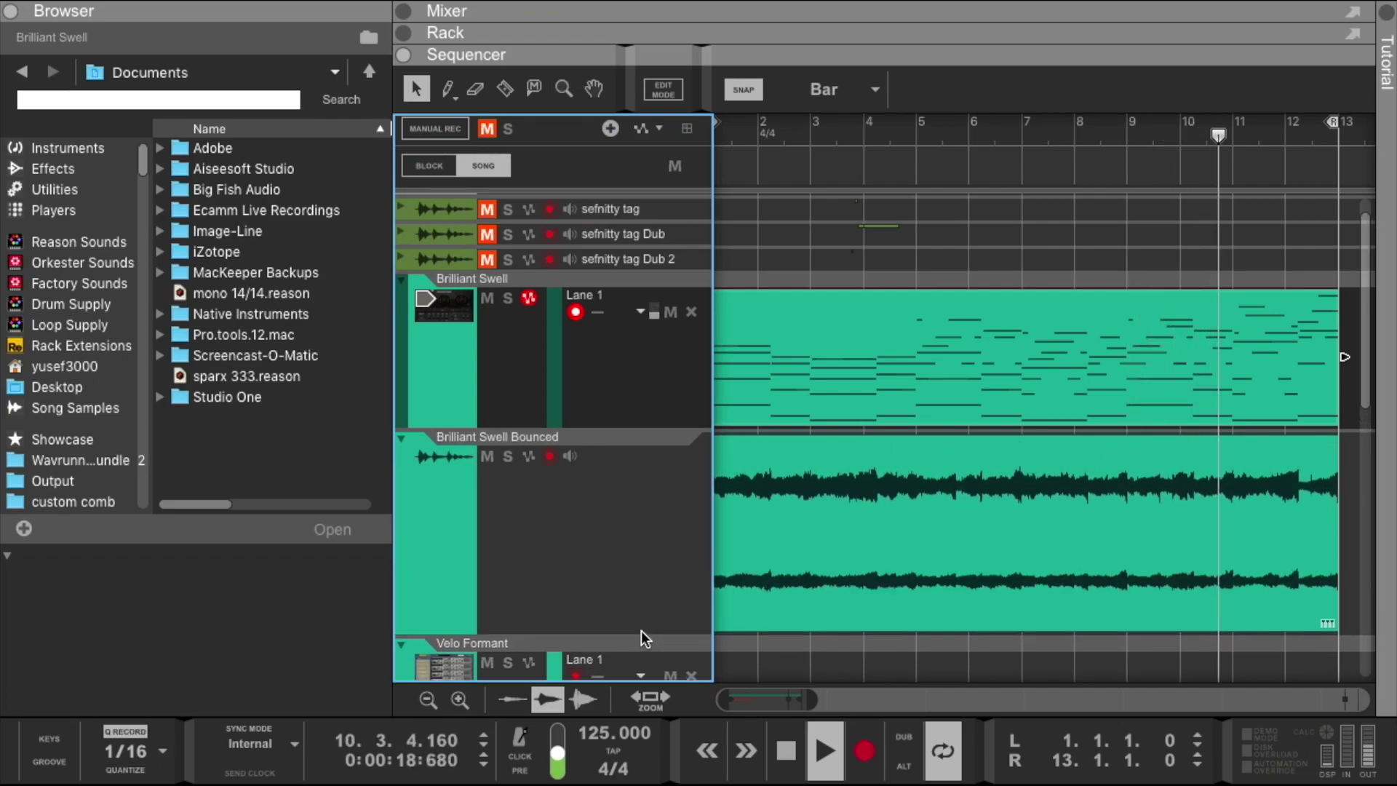
pyautogui.hscroll(-1, 818, 560)
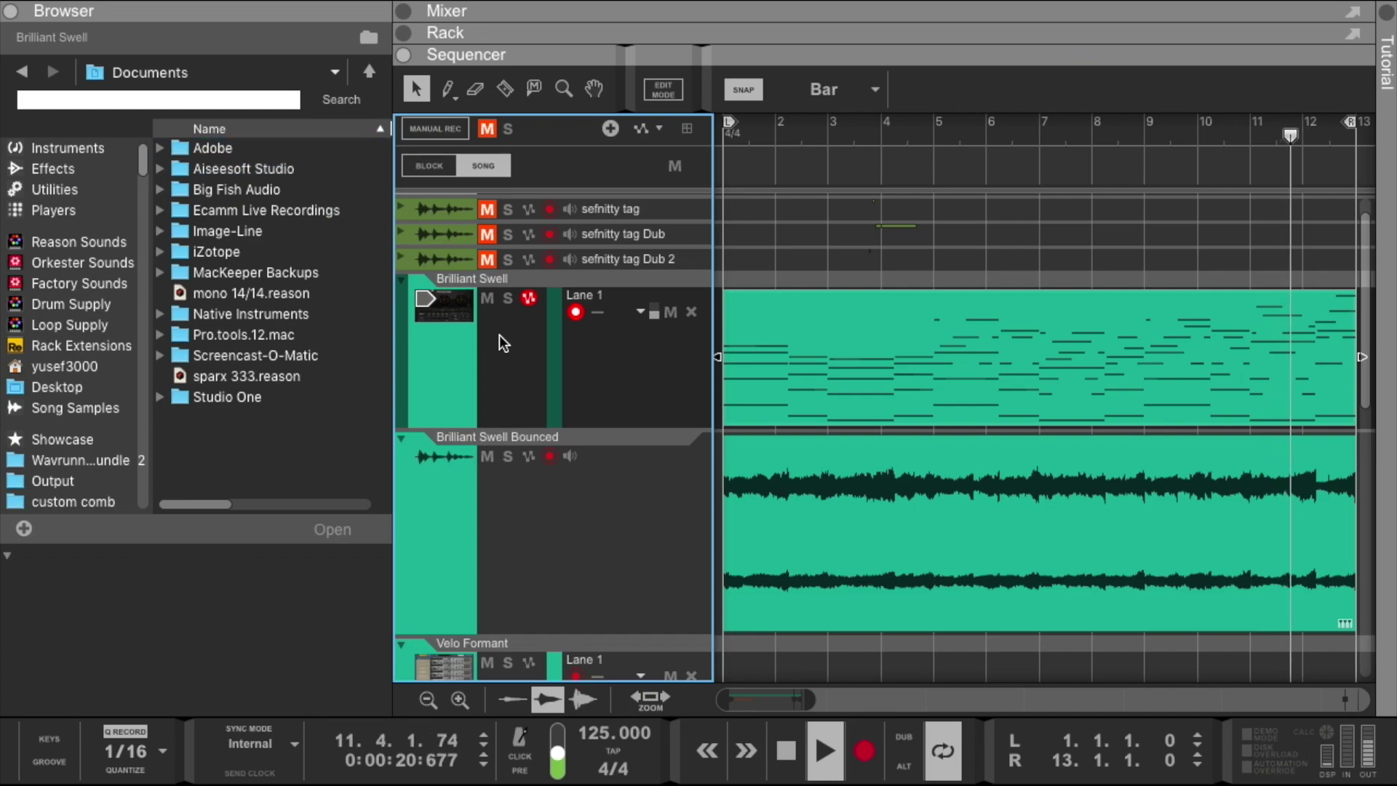
pyautogui.click(488, 297)
pyautogui.click(583, 477)
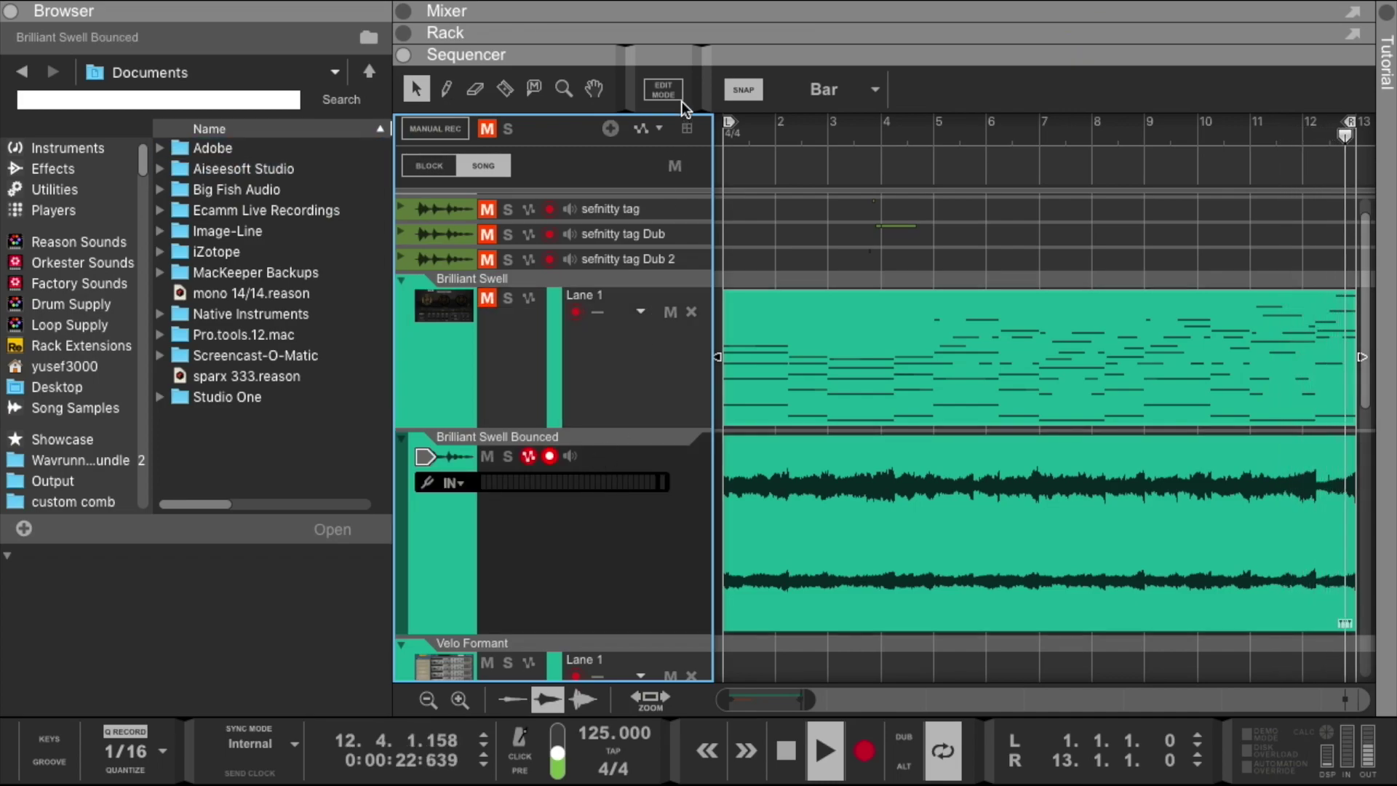
# Reveal the rack and add the Synchronous effect to the Brilliant Swell Bounced track's insert effects
pyautogui.moveTo(691, 56); pyautogui.dragTo(688, 356)
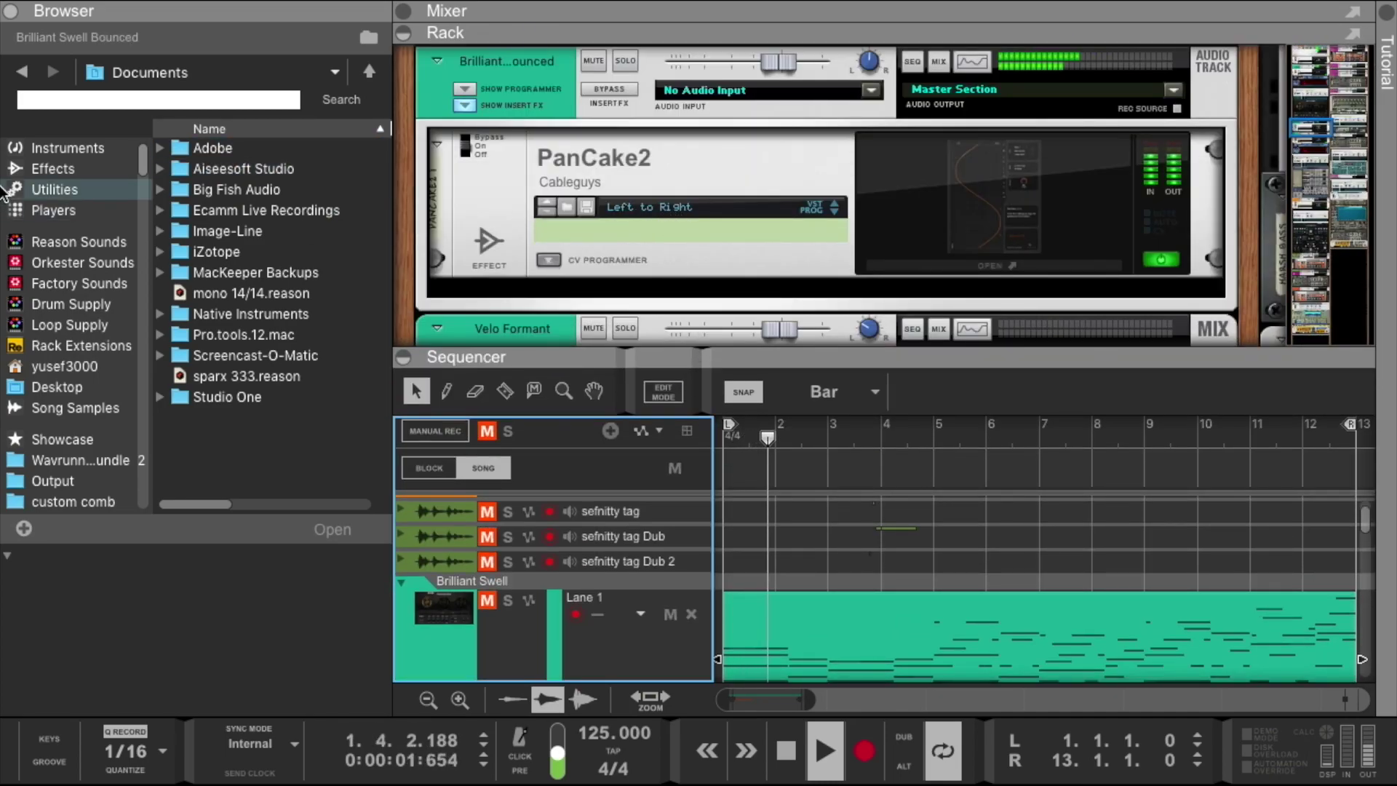
pyautogui.click(63, 165)
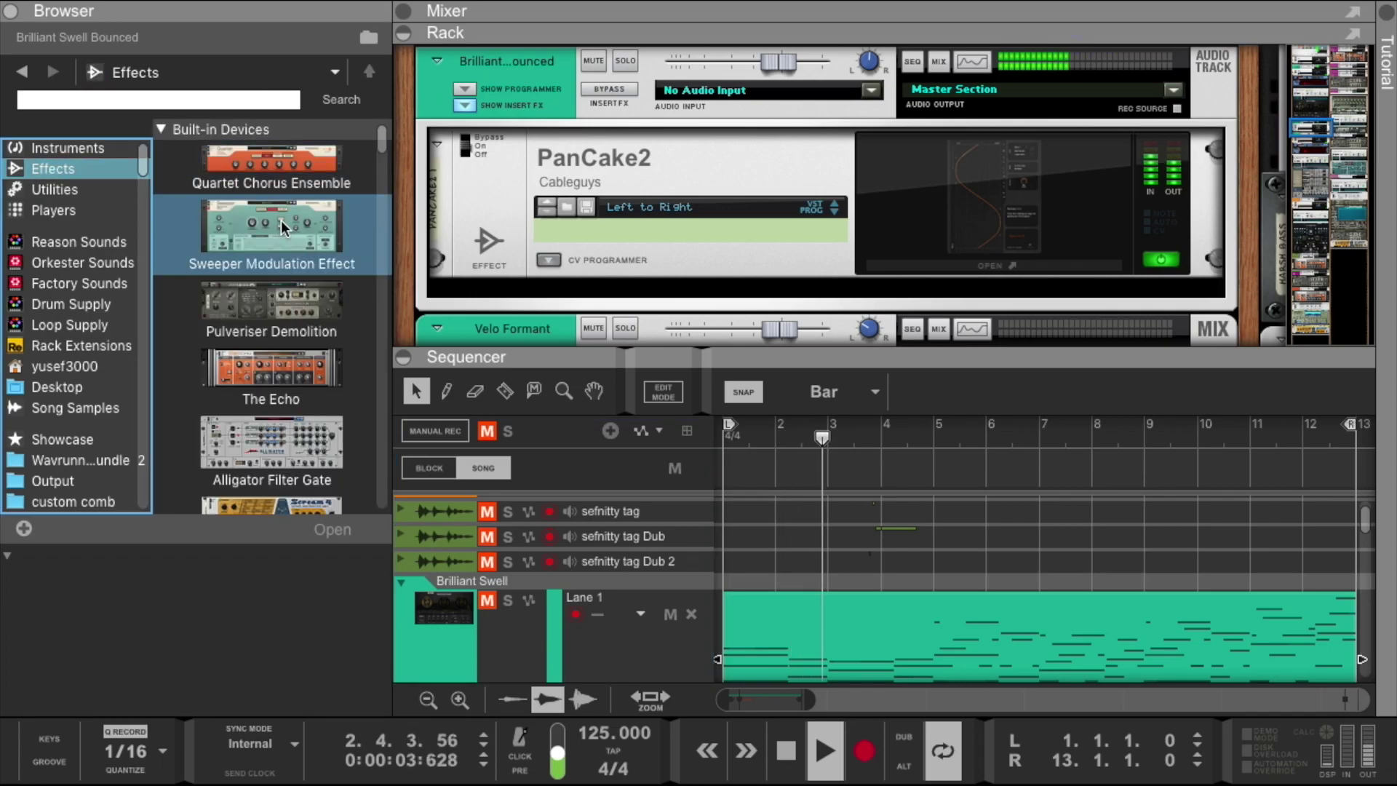
pyautogui.scroll(-10, 268, 277)
pyautogui.scroll(4, 268, 277)
pyautogui.scroll(2, 268, 276)
pyautogui.moveTo(268, 251); pyautogui.dragTo(610, 274)
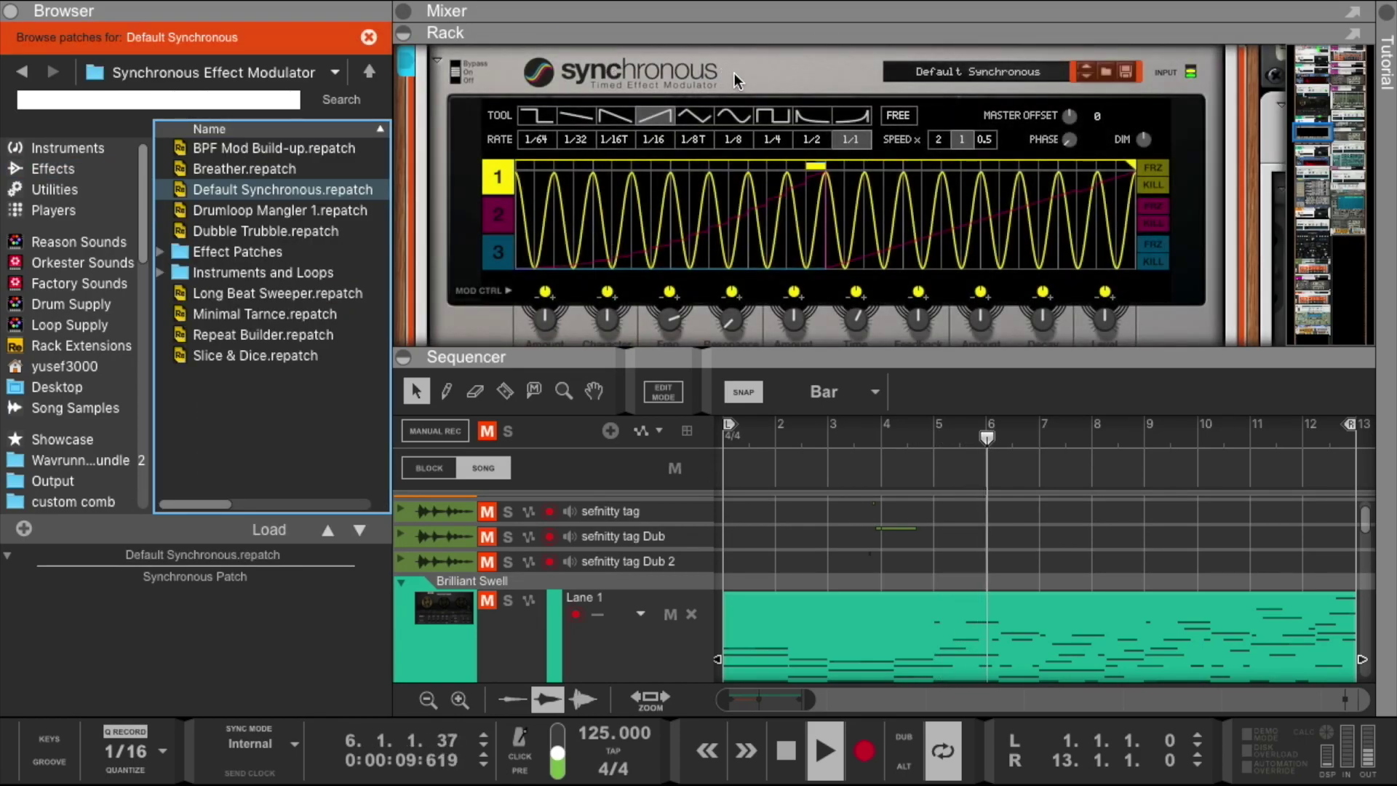
# Reset the Synchronous device and enlarge the rack to show all of its controls
pyautogui.rightClick(741, 76)
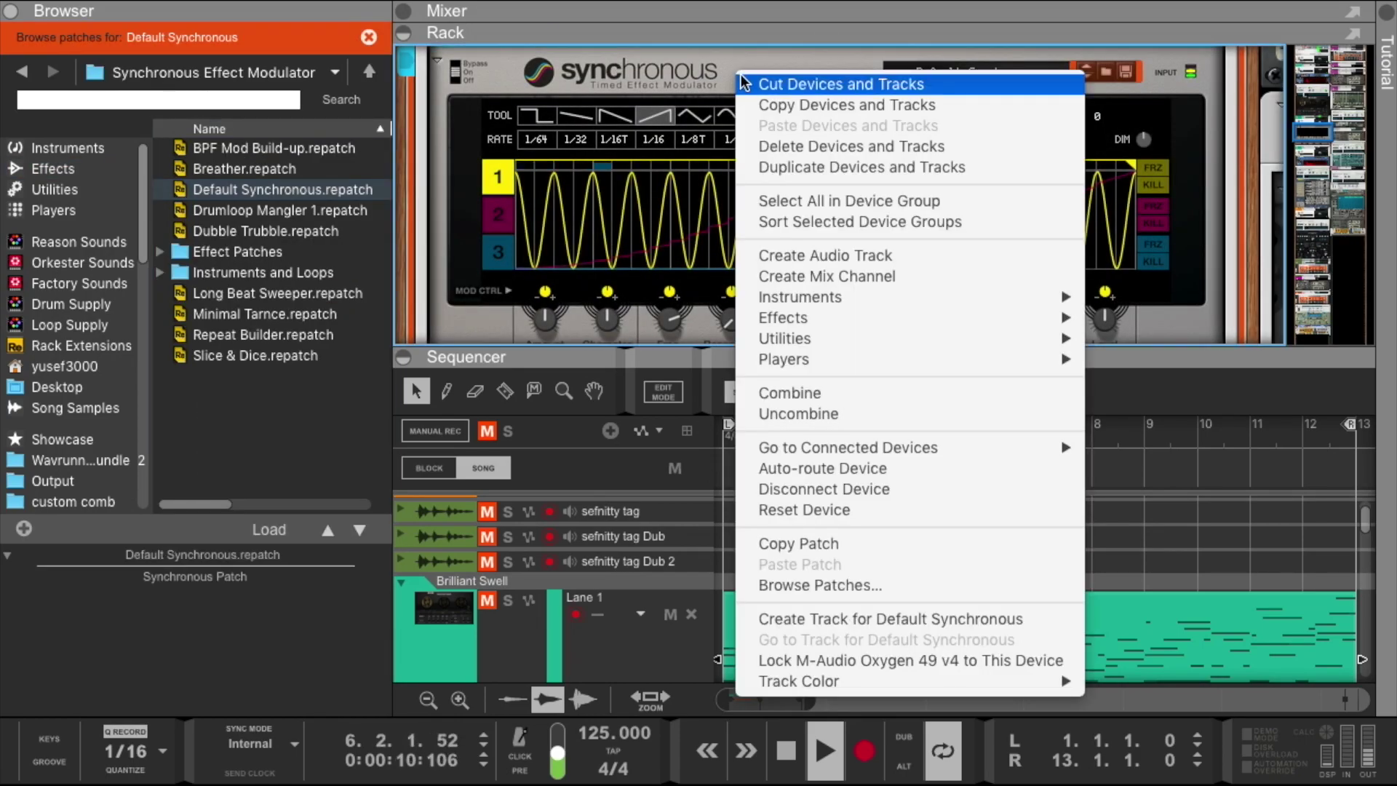
pyautogui.click(849, 510)
pyautogui.moveTo(780, 355); pyautogui.dragTo(786, 495)
pyautogui.scroll(-2, 710, 421)
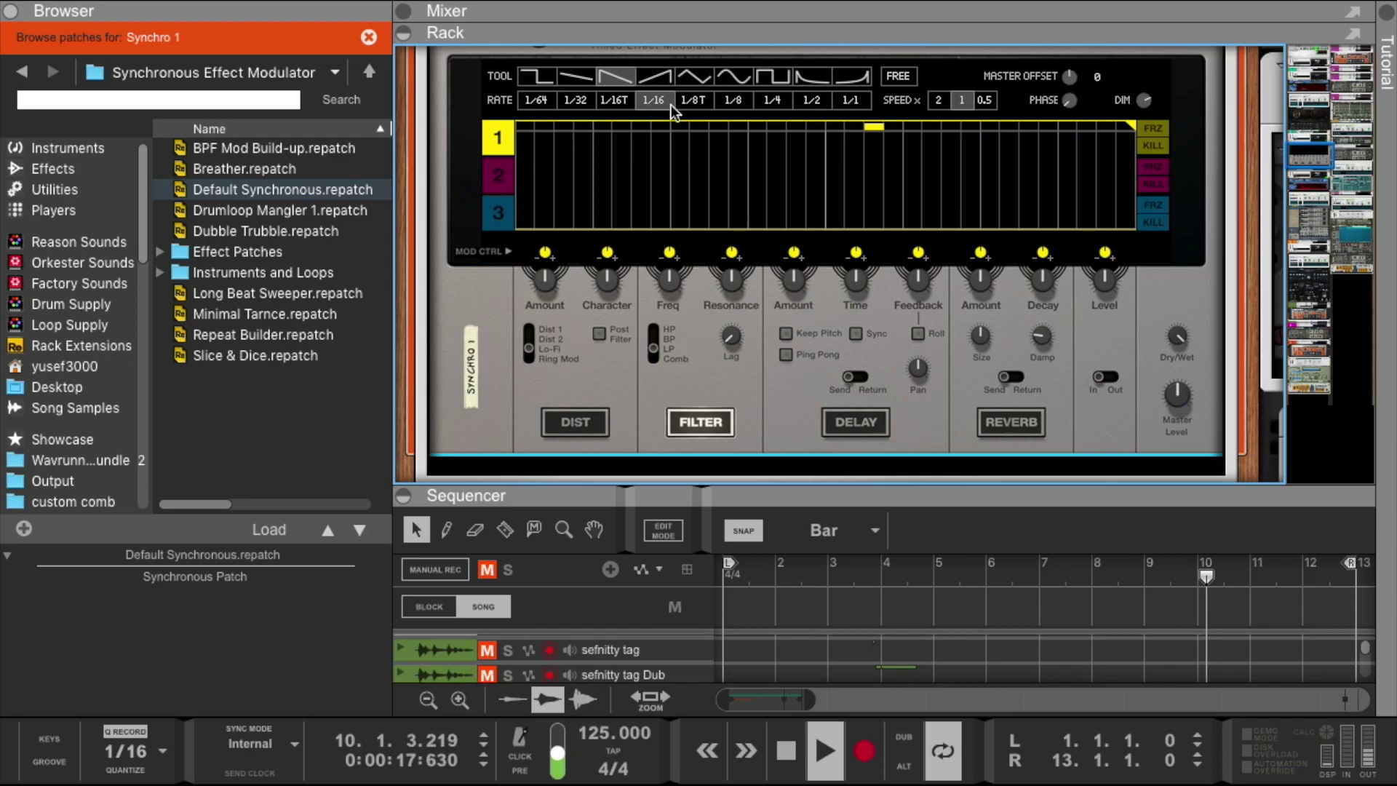
# Draw sine waves at a 1/8 rate across the whole of Synchronous's modulation curve 1
pyautogui.click(726, 75)
pyautogui.moveTo(543, 150); pyautogui.dragTo(601, 127)
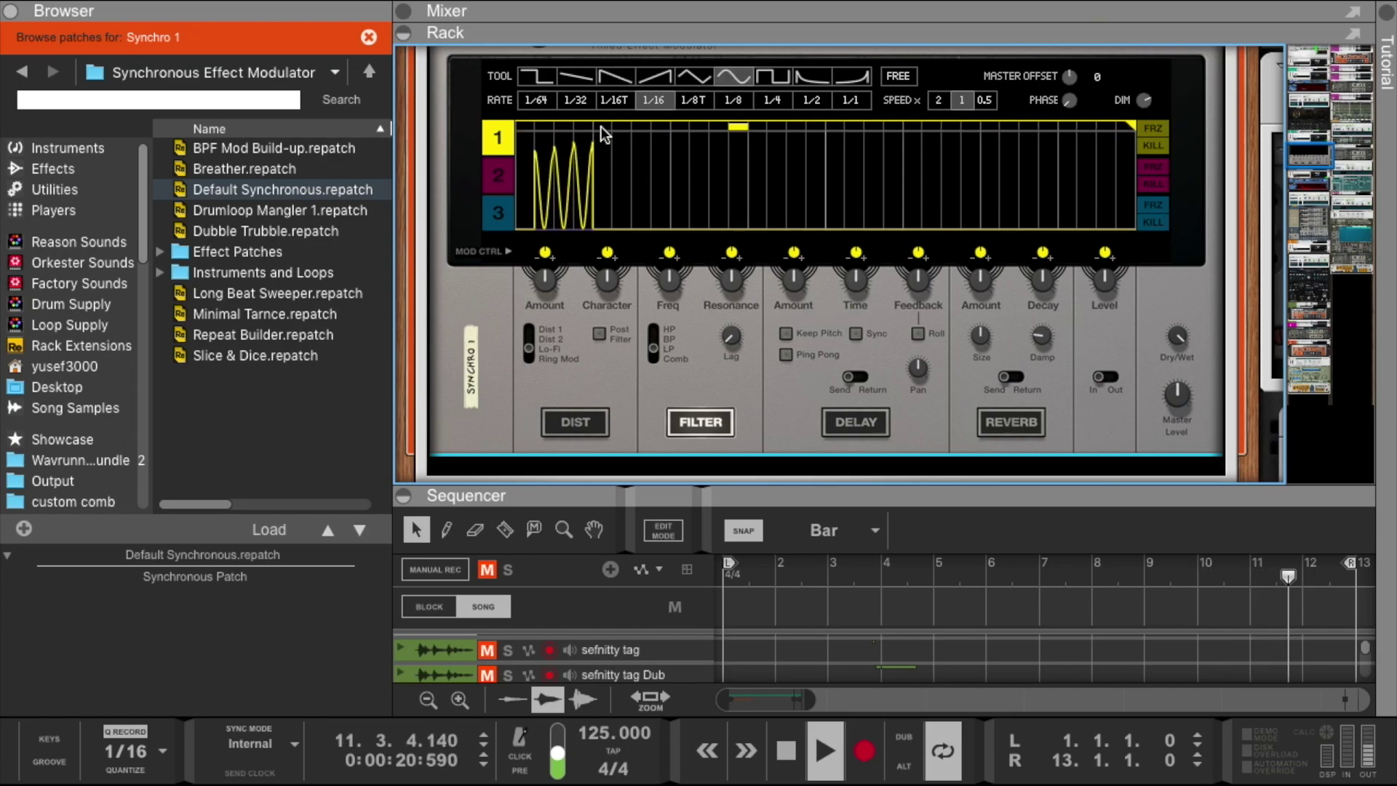
pyautogui.click(737, 100)
pyautogui.moveTo(540, 142)
pyautogui.mouseDown()
pyautogui.moveTo(674, 120)
pyautogui.moveTo(1180, 110)
pyautogui.mouseUp()
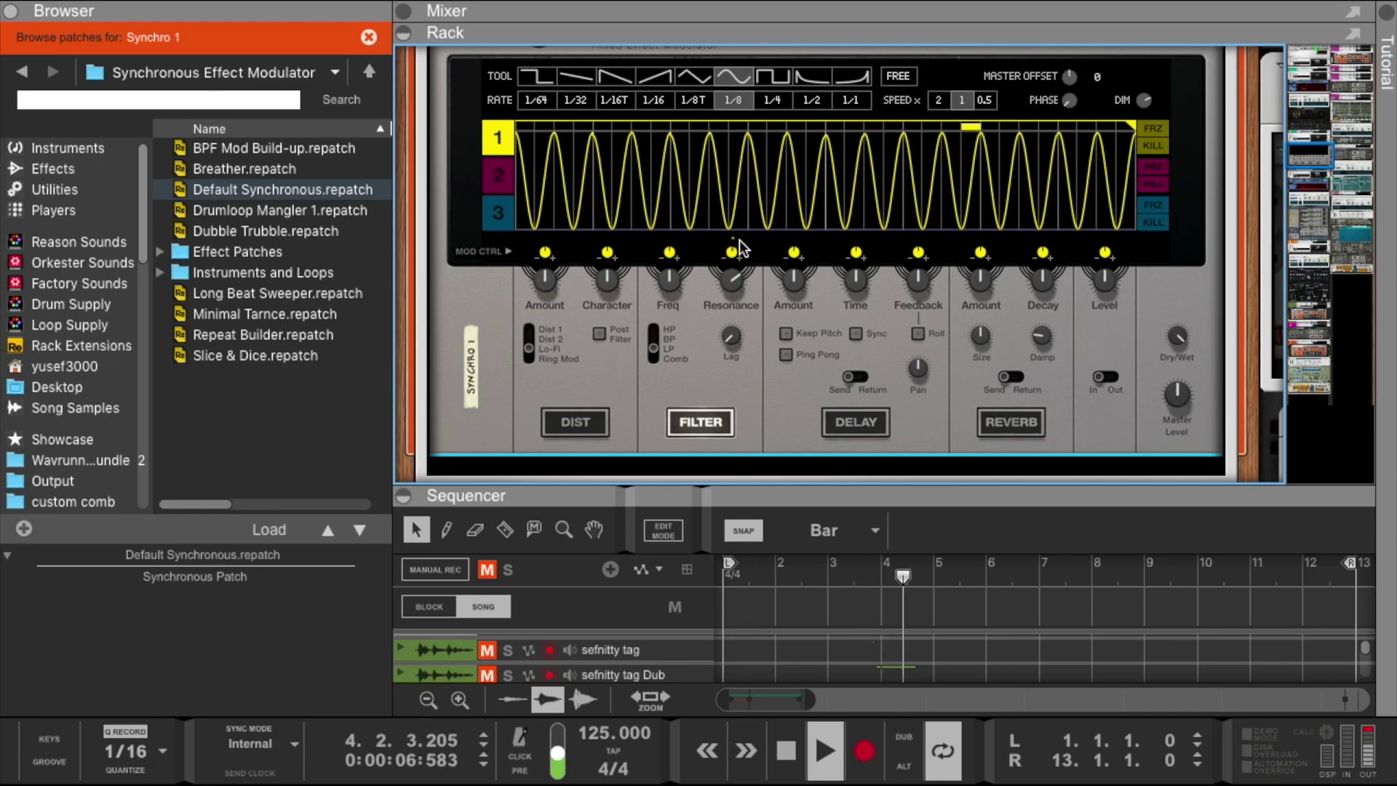
# Redraw curve 1 as 1/4-rate sine waves, with the filter frequency at 34% and the resonance at 56%
pyautogui.moveTo(671, 283); pyautogui.dragTo(670, 329)
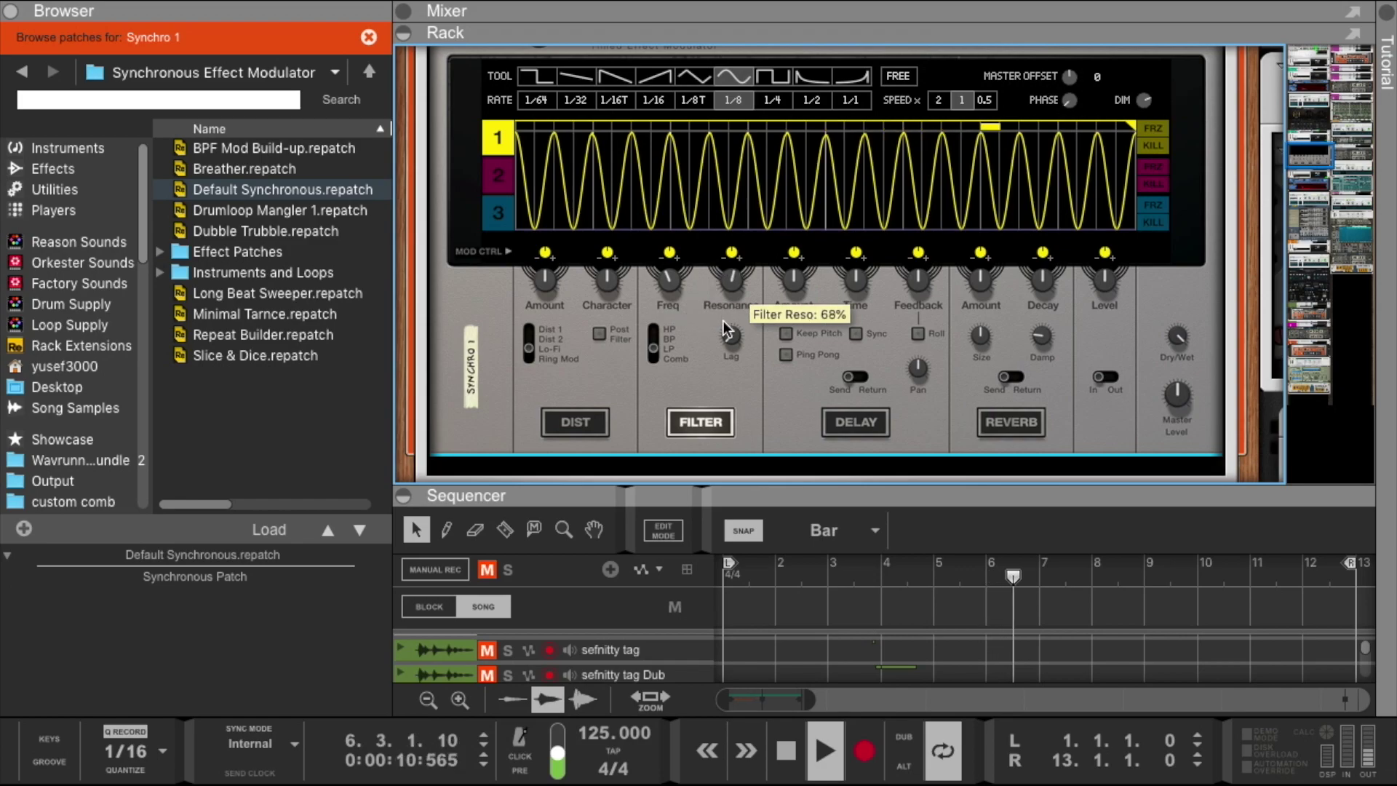
pyautogui.moveTo(731, 413); pyautogui.dragTo(730, 251)
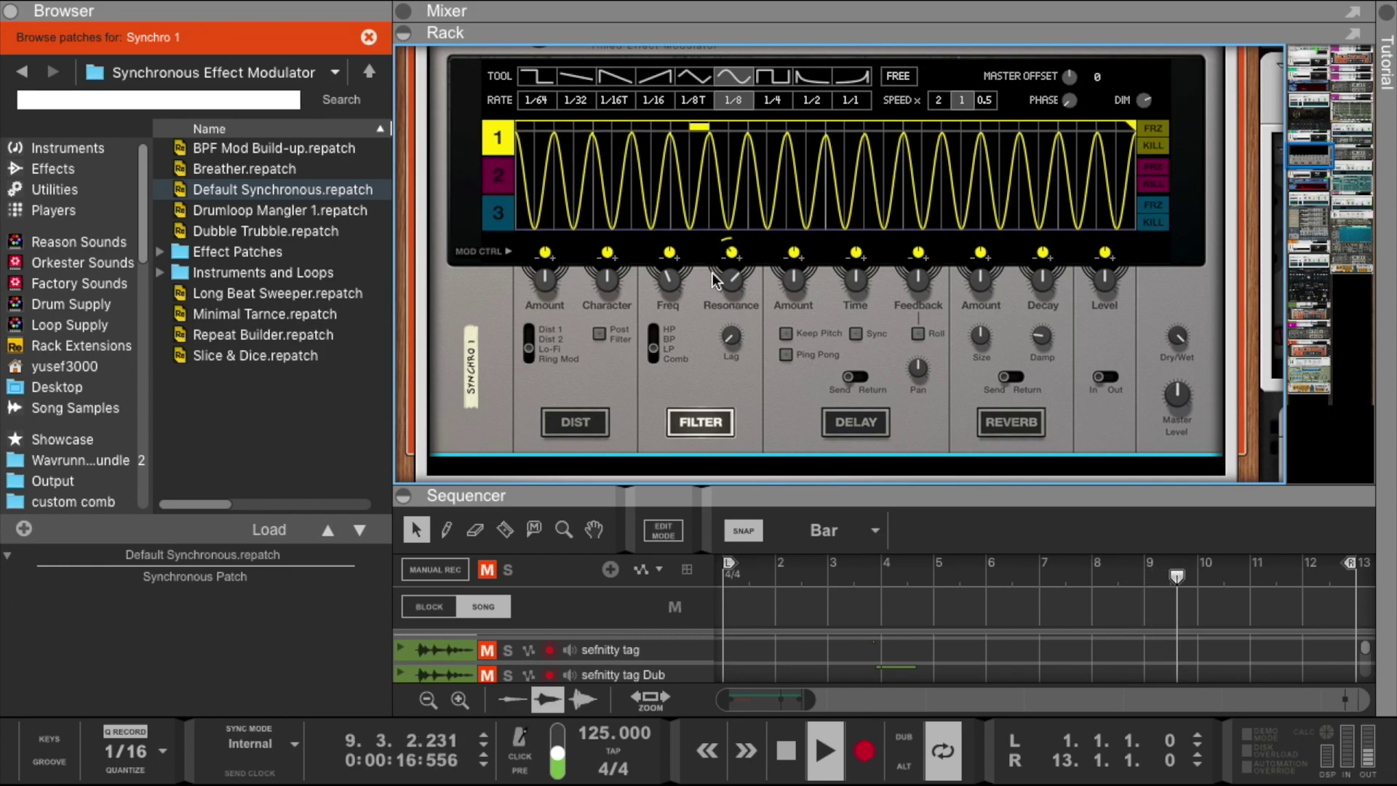
pyautogui.click(772, 107)
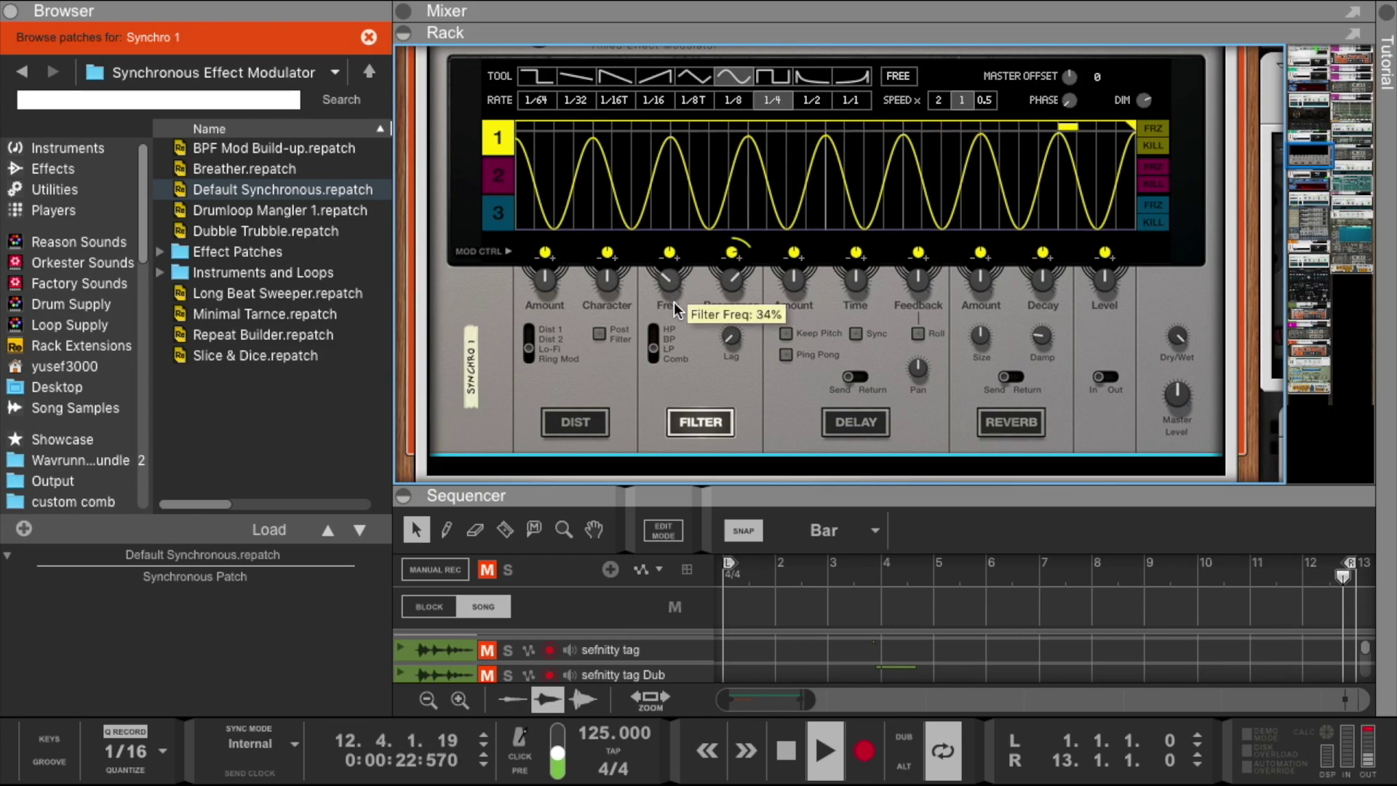
pyautogui.moveTo(730, 300); pyautogui.dragTo(732, 251)
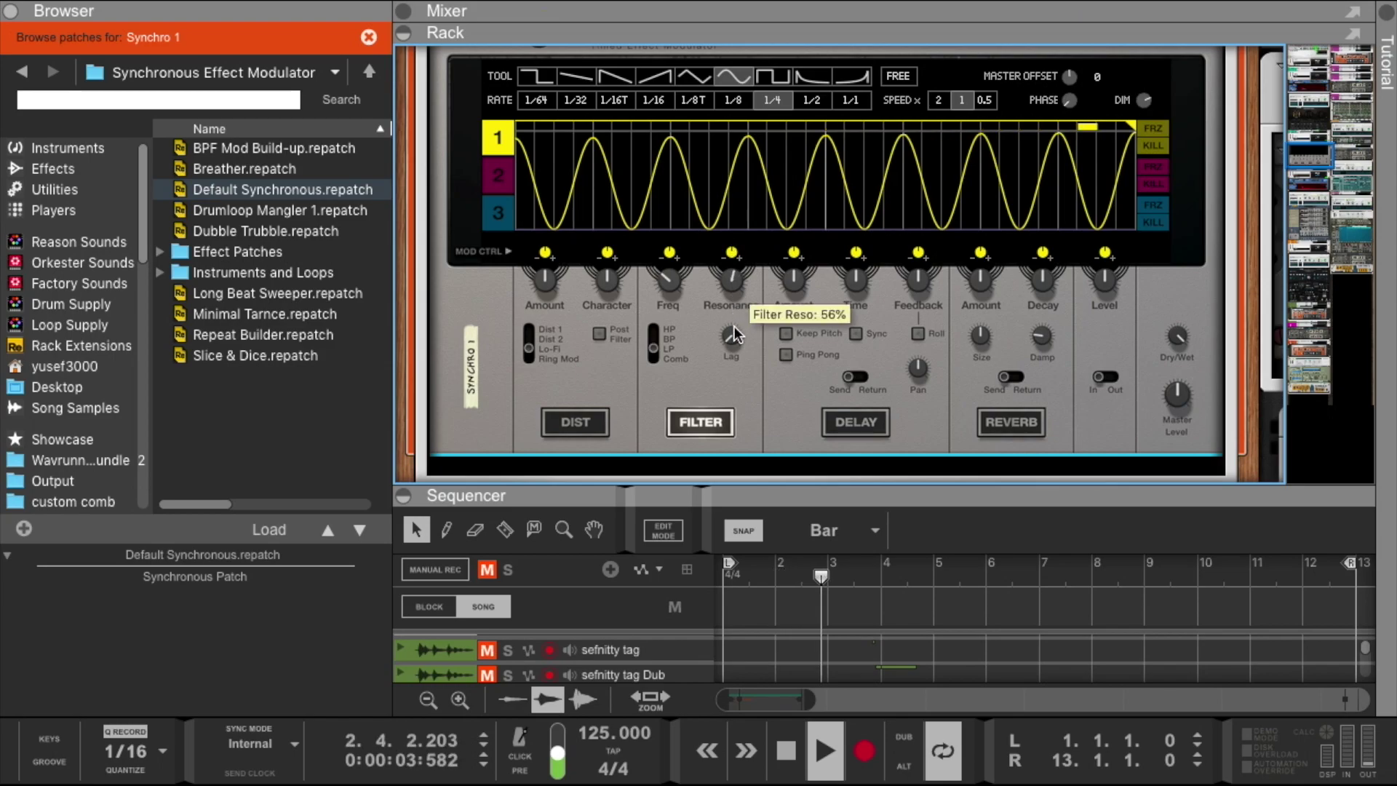
# Modulate the filter frequency positively and the resonance negatively with curve 1, raise the lag, and set the filter frequency to 23%
pyautogui.moveTo(670, 252); pyautogui.dragTo(642, 143)
pyautogui.click(669, 207)
pyautogui.moveTo(651, 87); pyautogui.dragTo(680, 91)
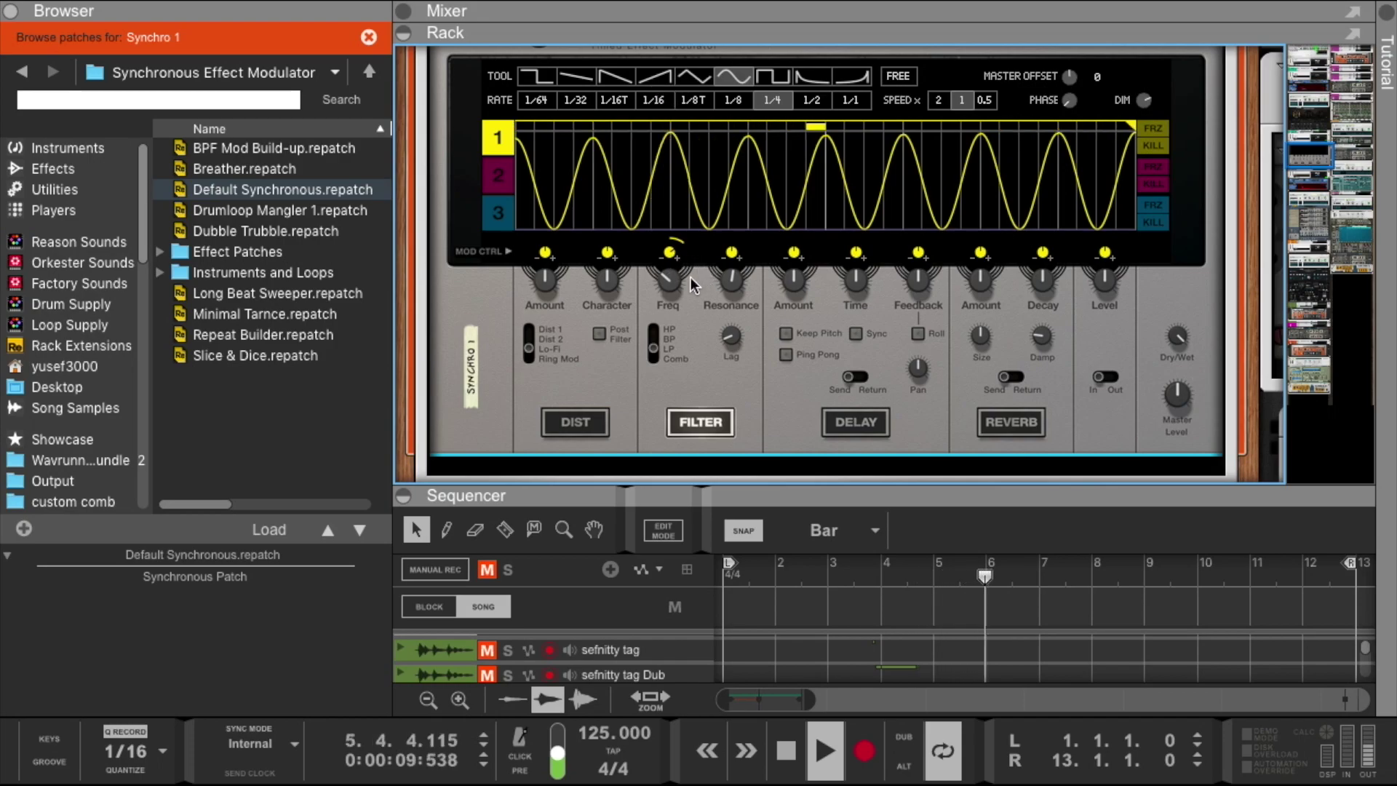
pyautogui.moveTo(731, 291); pyautogui.dragTo(739, 326)
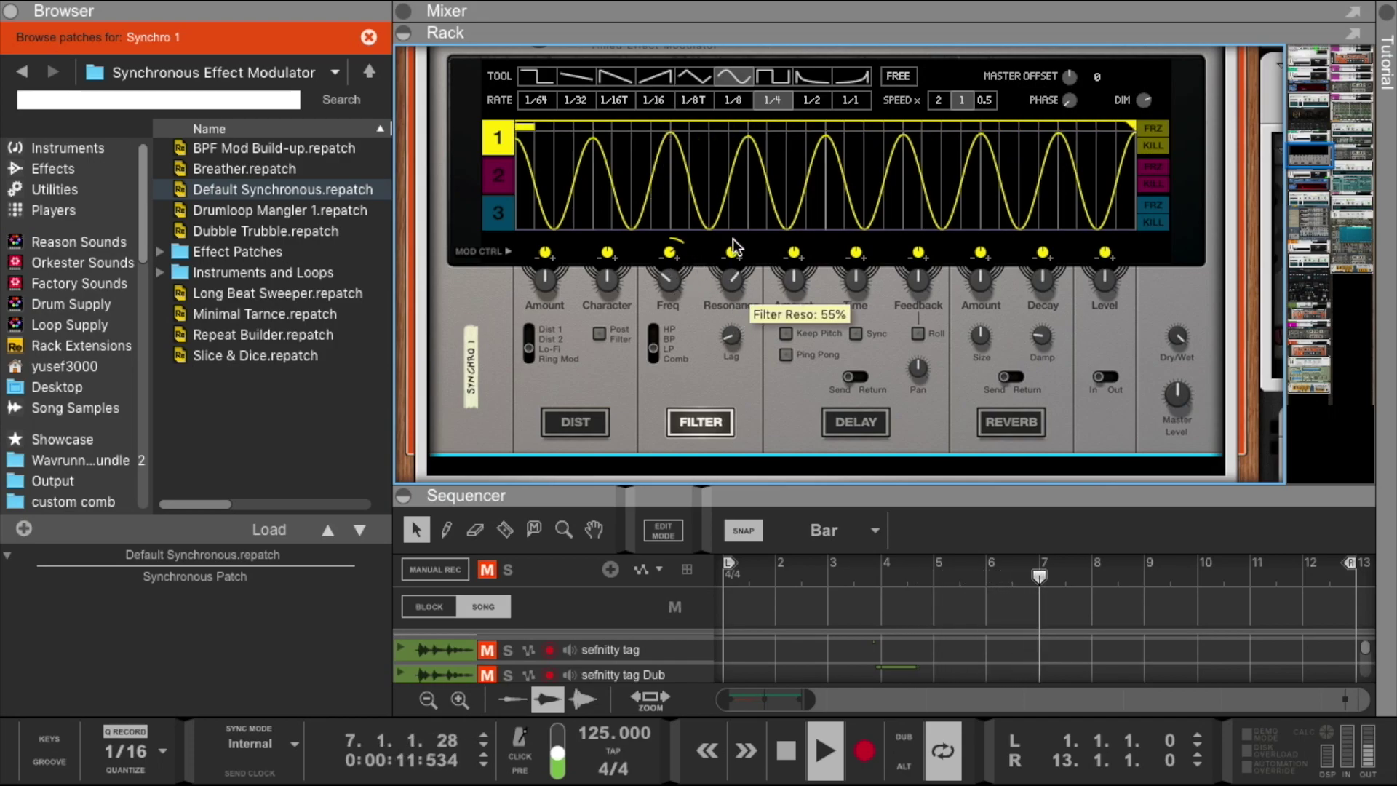
pyautogui.moveTo(733, 254); pyautogui.dragTo(746, 304)
pyautogui.moveTo(665, 281); pyautogui.dragTo(669, 305)
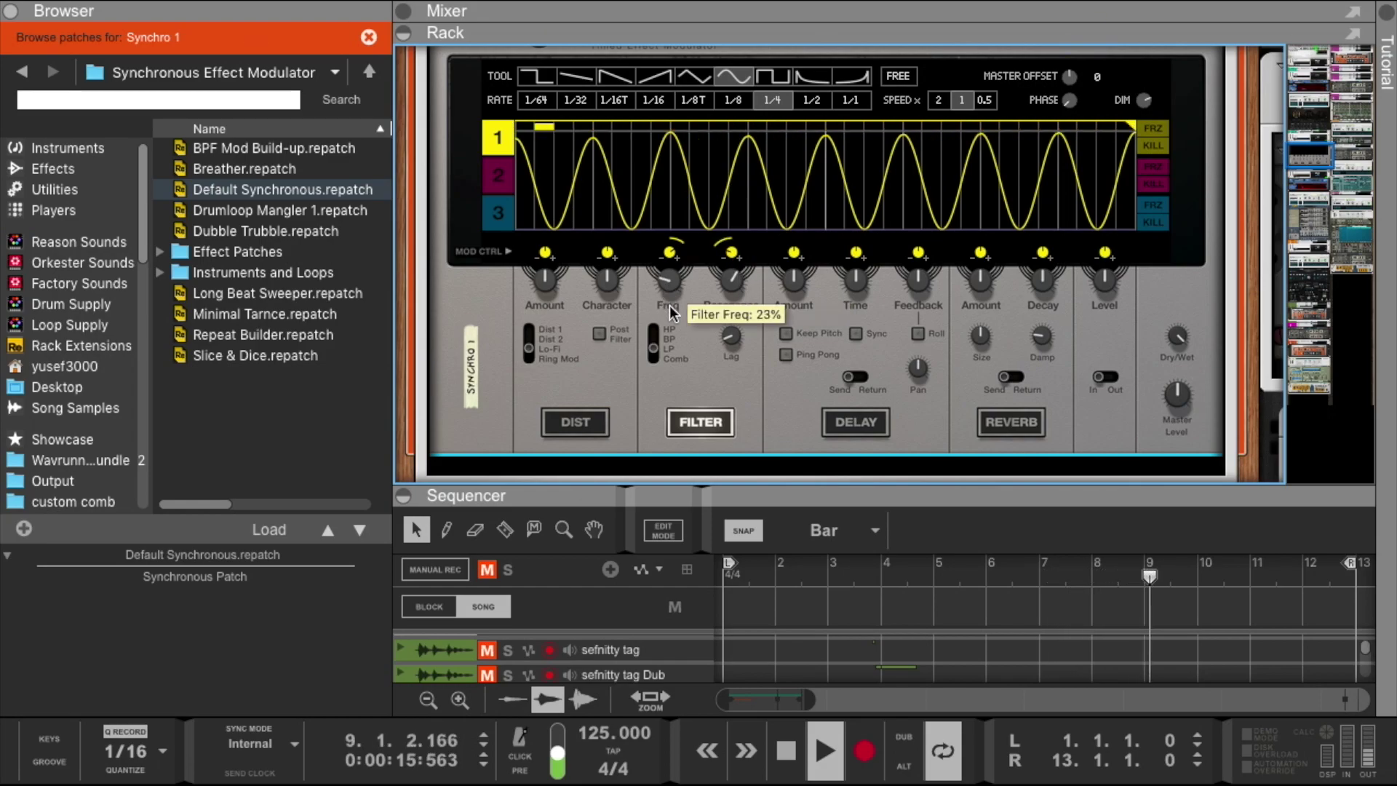
# Redraw curve 1 as 1/8-rate sine waves, set the filter frequency to 58% and cut its modulation to almost nothing
pyautogui.moveTo(548, 153); pyautogui.dragTo(1137, 138)
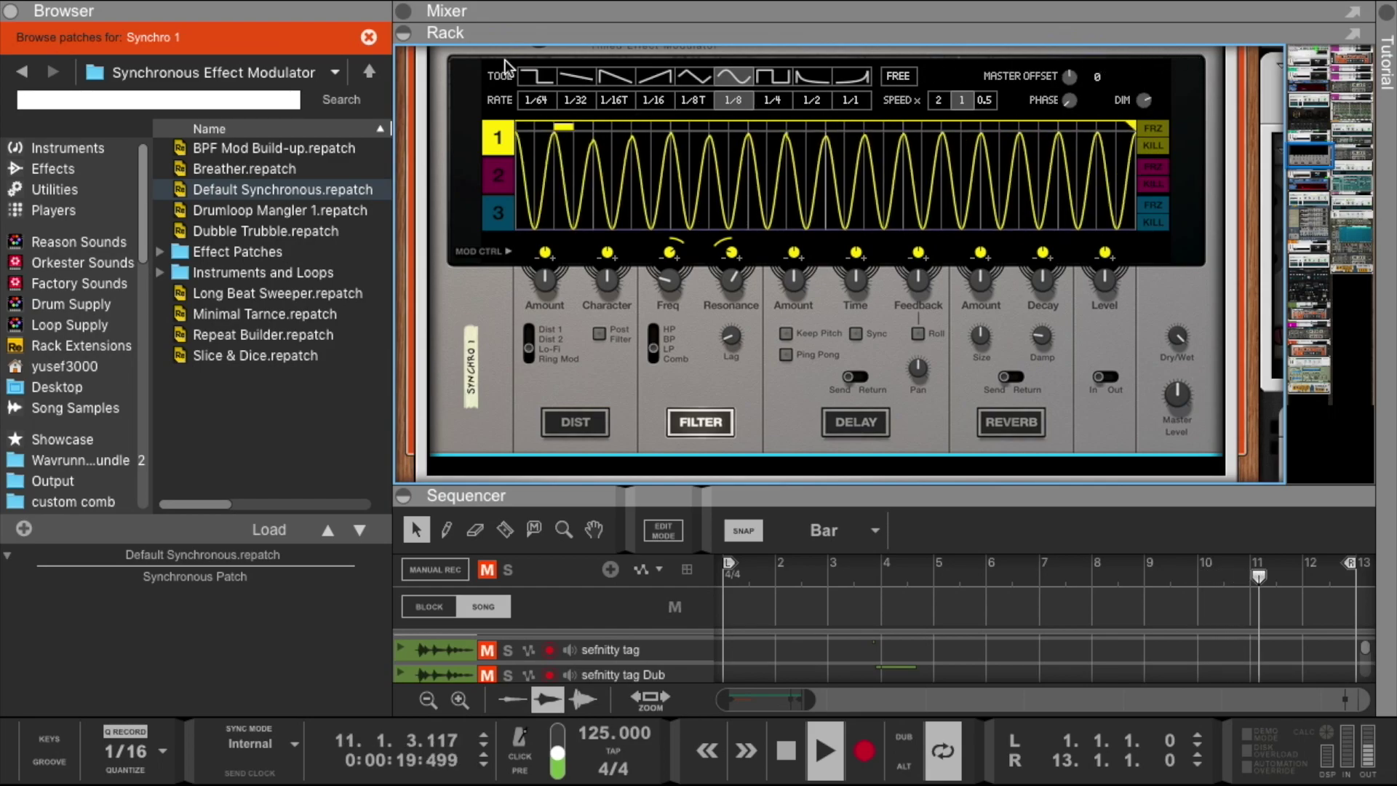
pyautogui.moveTo(732, 286)
pyautogui.mouseDown()
pyautogui.moveTo(749, 356)
pyautogui.moveTo(746, 275)
pyautogui.mouseUp()
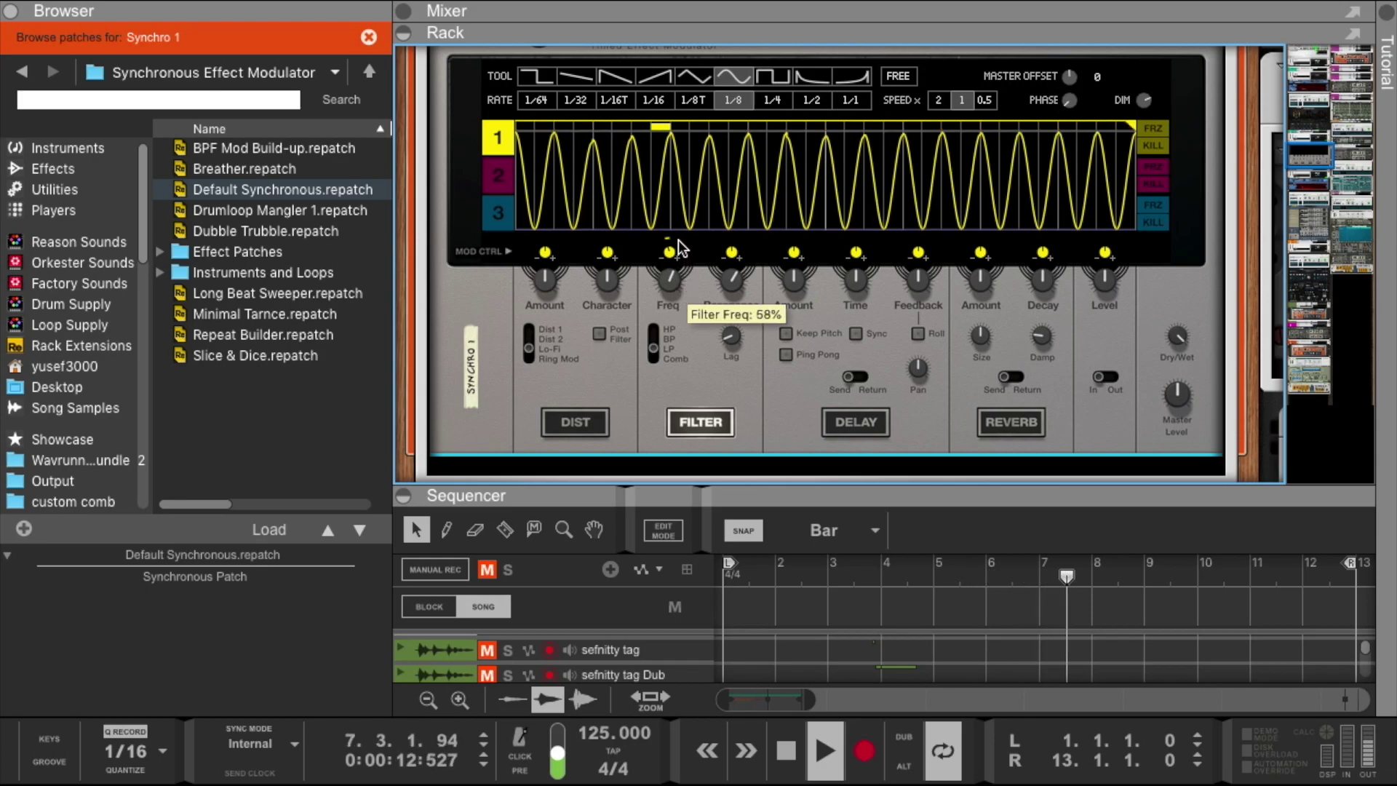
# Replace curve 1 with rising ramps at the 1/8 rate and fine-tune the filter resonance
pyautogui.click(655, 76)
pyautogui.moveTo(529, 151)
pyautogui.mouseDown()
pyautogui.moveTo(613, 110)
pyautogui.moveTo(1135, 146)
pyautogui.mouseUp()
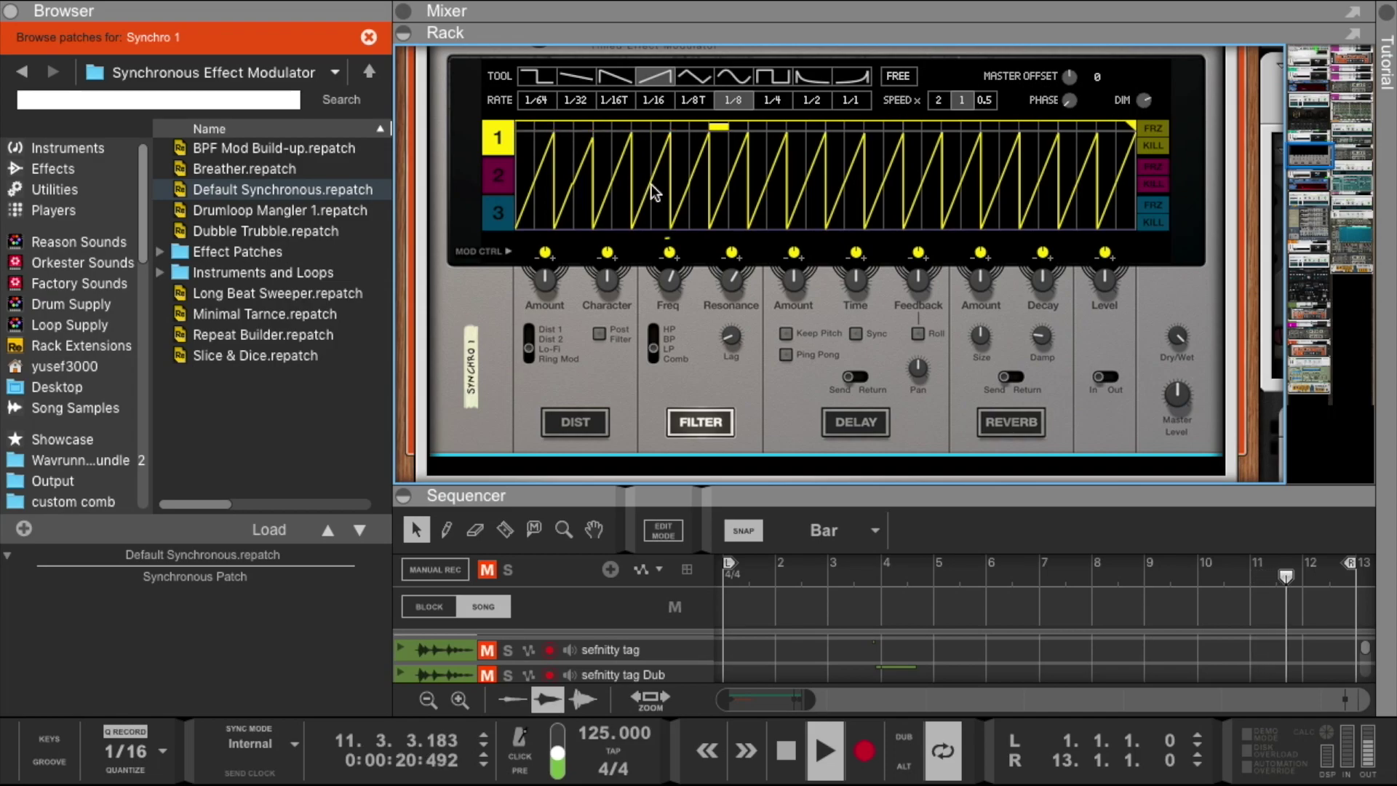
pyautogui.moveTo(741, 286)
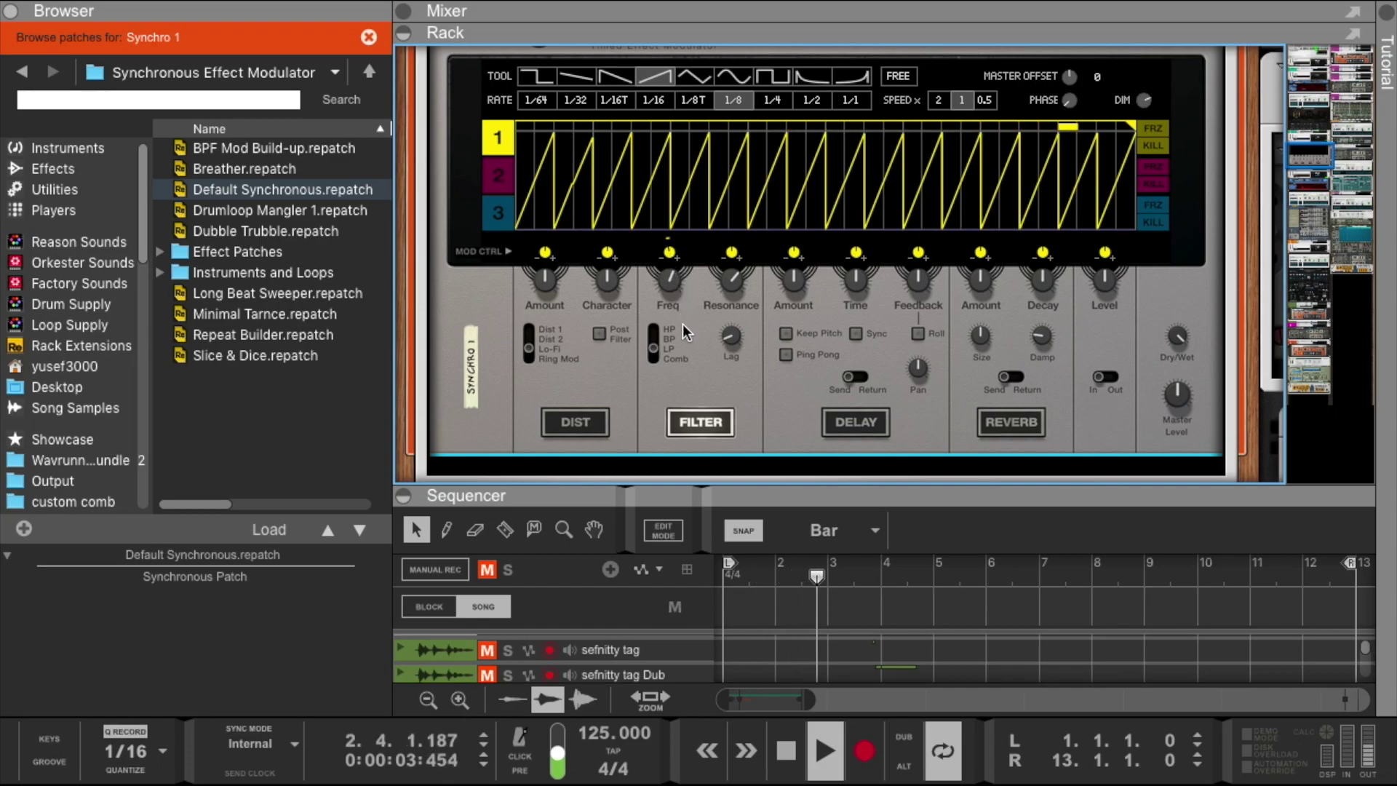
# Set the Brilliant Swell Bounced track's level to 1.25 dB in the rack
pyautogui.moveTo(482, 485); pyautogui.dragTo(502, 376)
pyautogui.scroll(5, 588, 195)
pyautogui.scroll(1, 588, 194)
pyautogui.moveTo(771, 161); pyautogui.dragTo(782, 169)
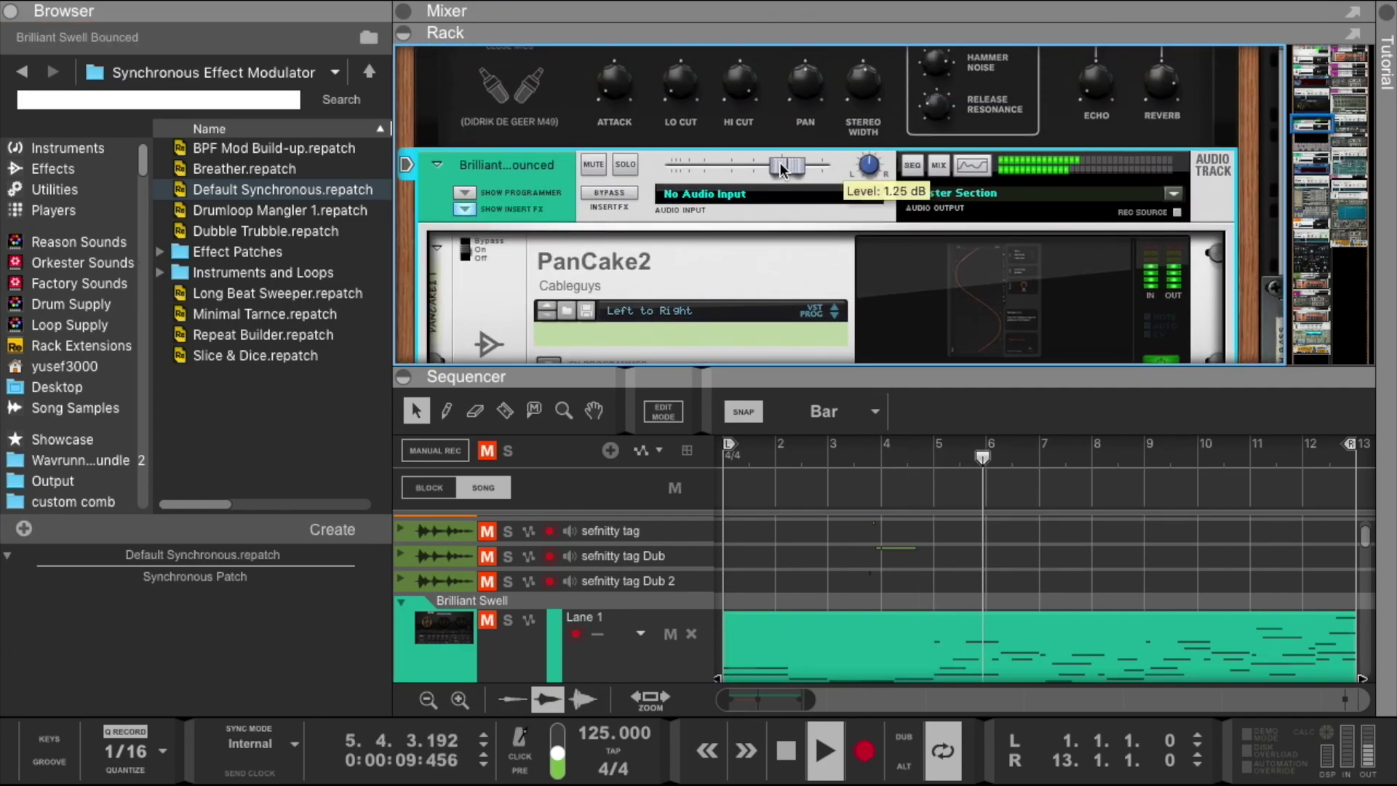
# Enlarge the sequencer, unmute the Brilliant Swell track and zoom the arrangement out to about bar 16
pyautogui.moveTo(866, 379); pyautogui.dragTo(865, 196)
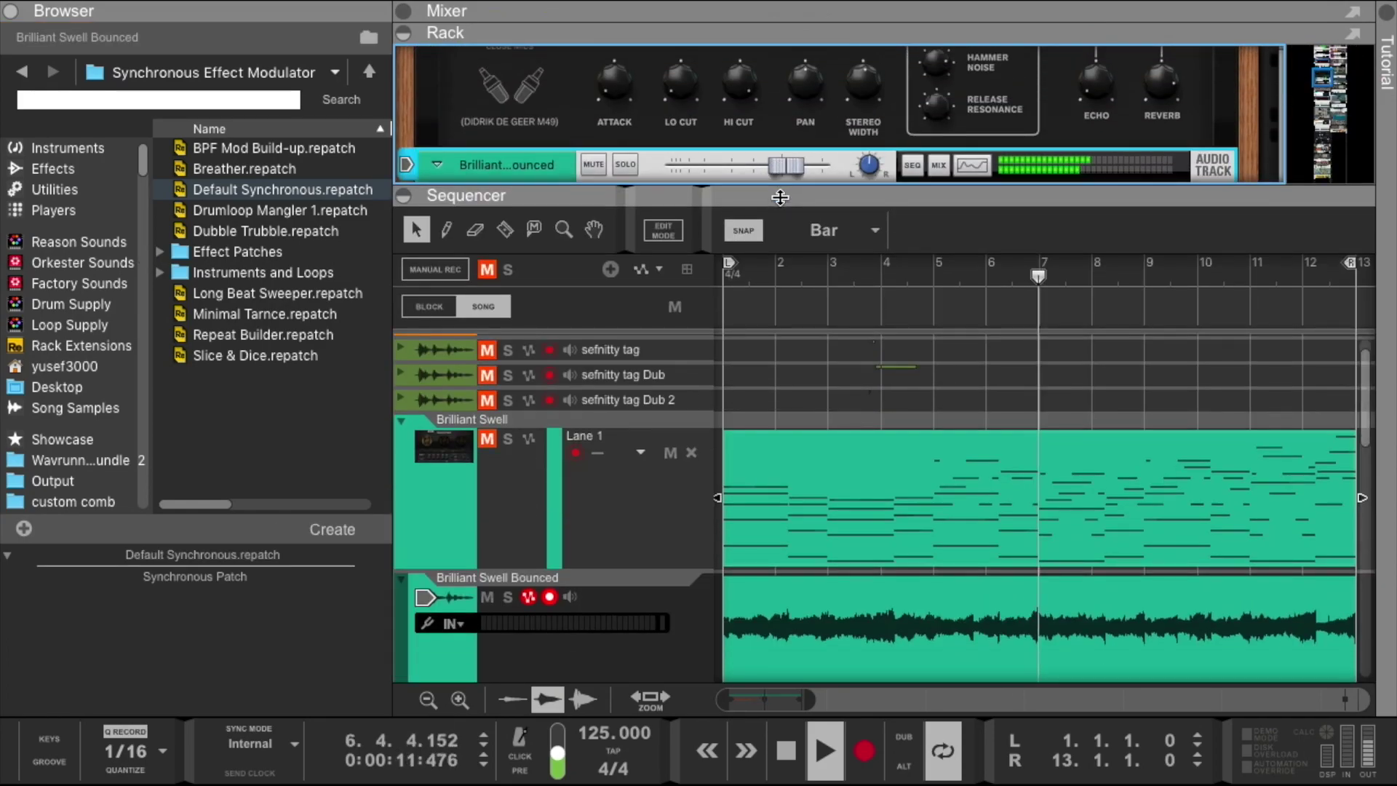
pyautogui.scroll(-3, 938, 501)
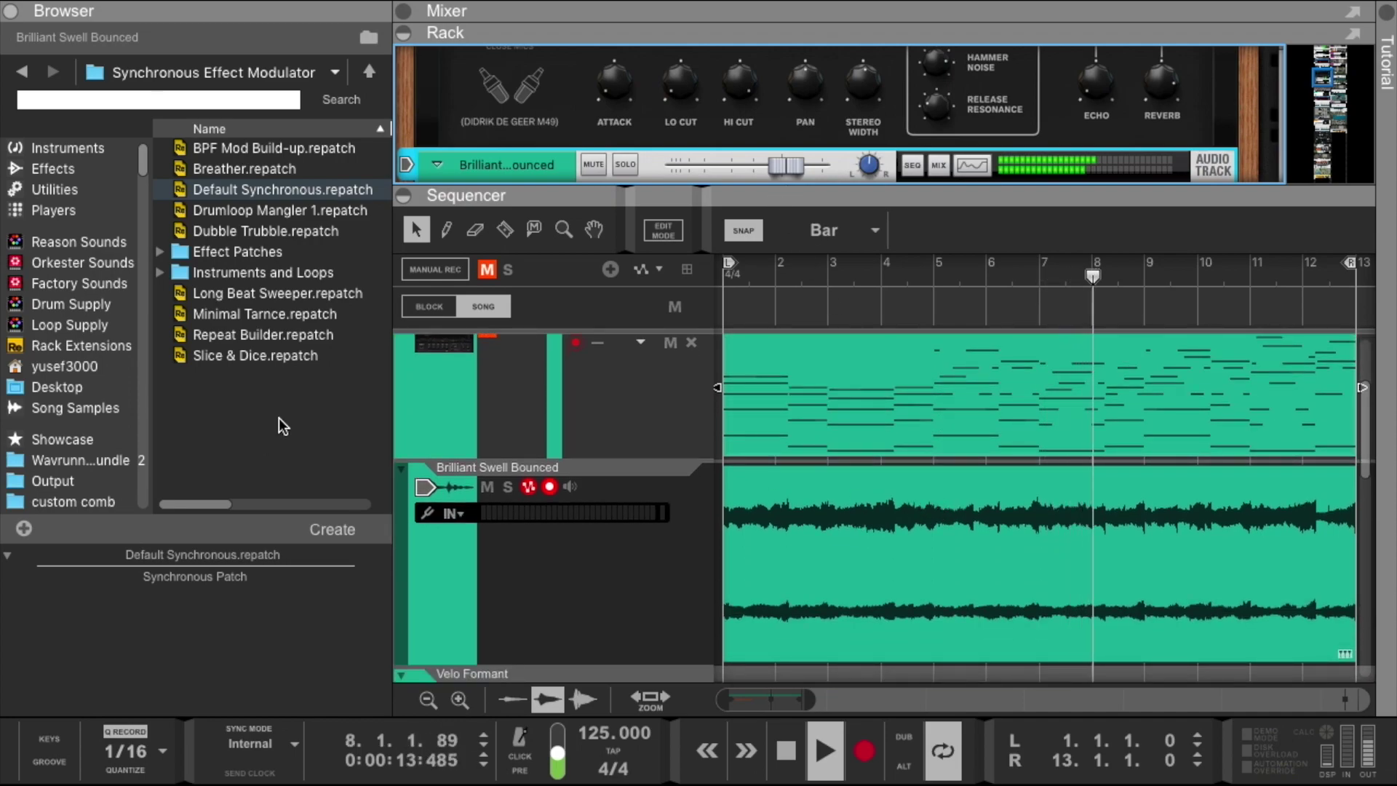
pyautogui.scroll(1, 478, 413)
pyautogui.click(488, 399)
pyautogui.click(487, 399)
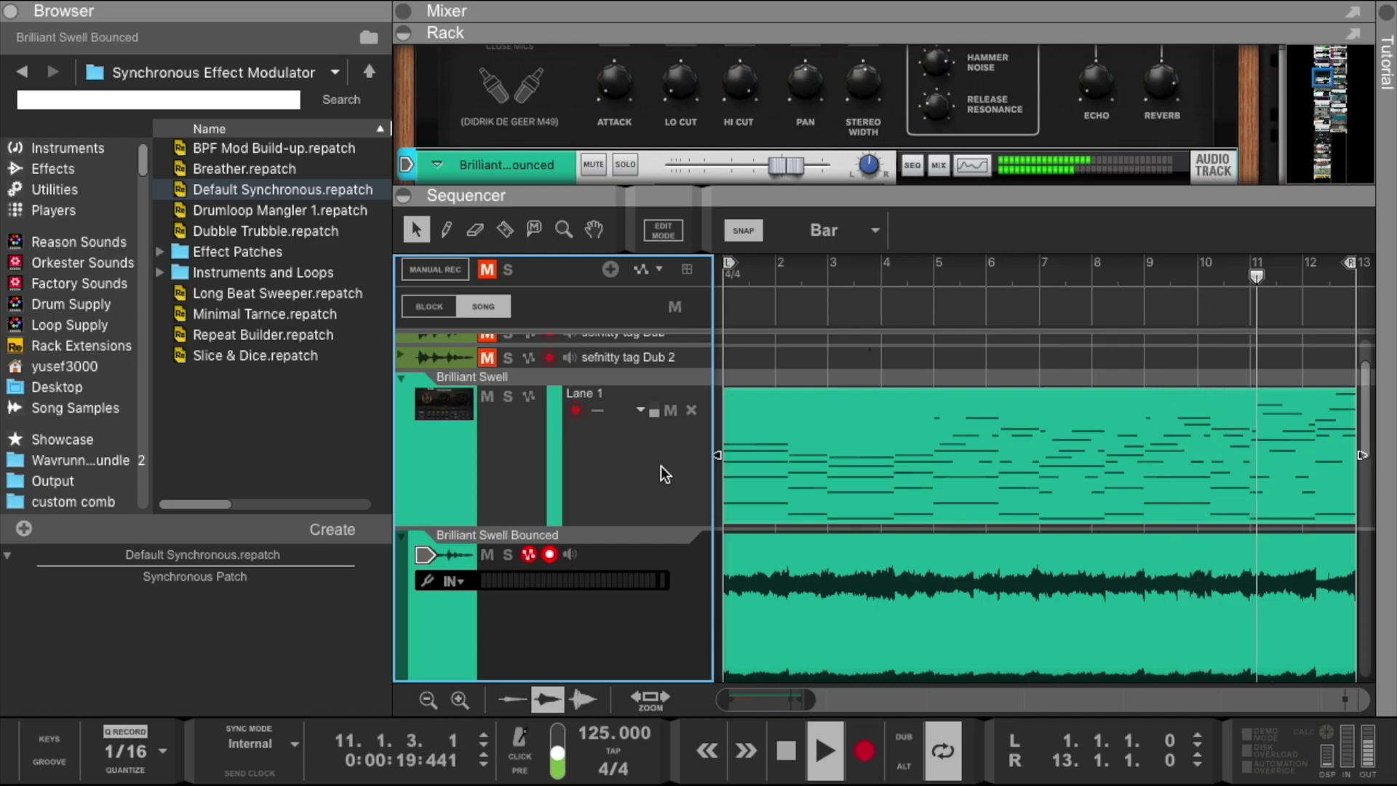
pyautogui.scroll(-1, 828, 510)
pyautogui.moveTo(813, 700); pyautogui.dragTo(828, 699)
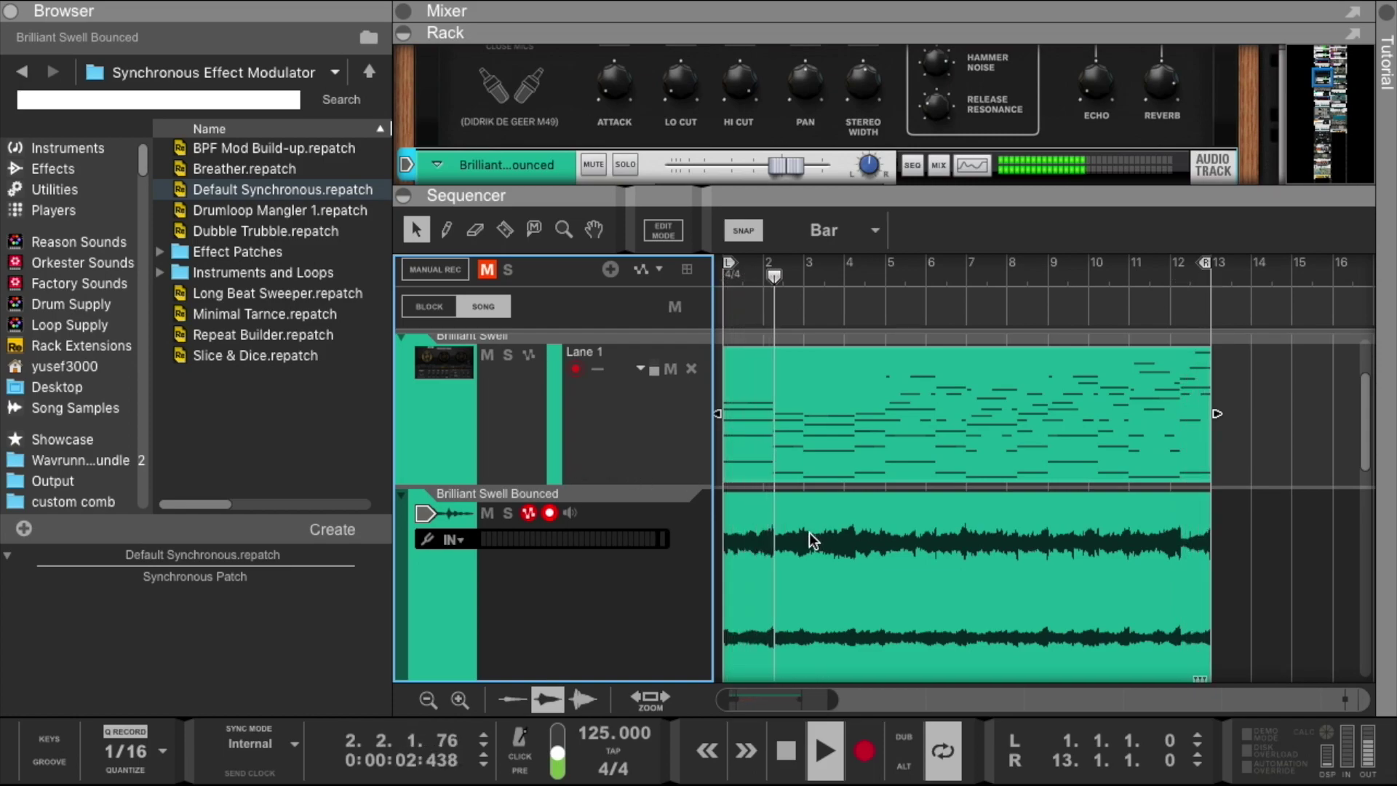
# Reveal the mixer and set the Brilliant Swell channel's pan to 3
pyautogui.moveTo(641, 38); pyautogui.dragTo(655, 270)
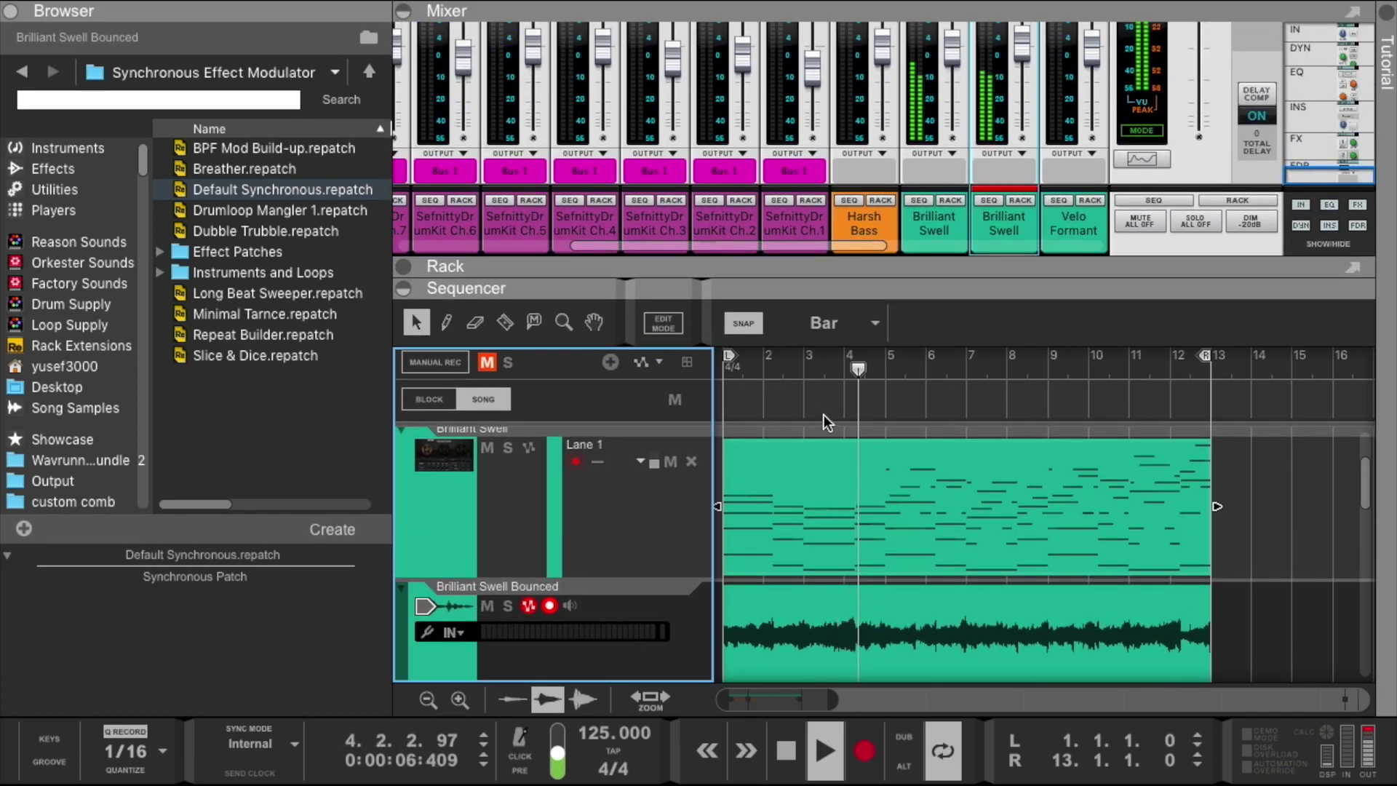
pyautogui.scroll(3, 966, 134)
pyautogui.scroll(3, 967, 134)
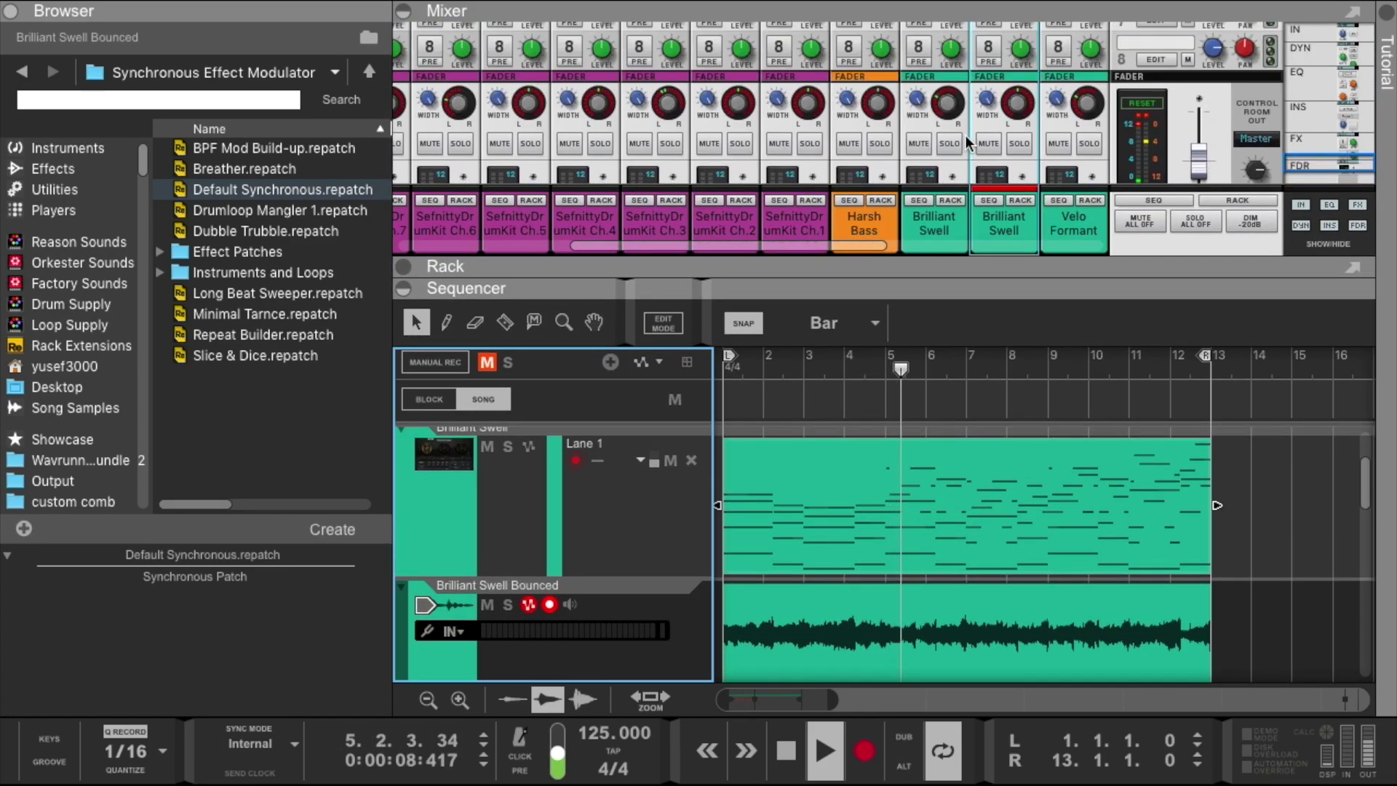
pyautogui.click(952, 51)
pyautogui.moveTo(951, 52); pyautogui.dragTo(954, 44)
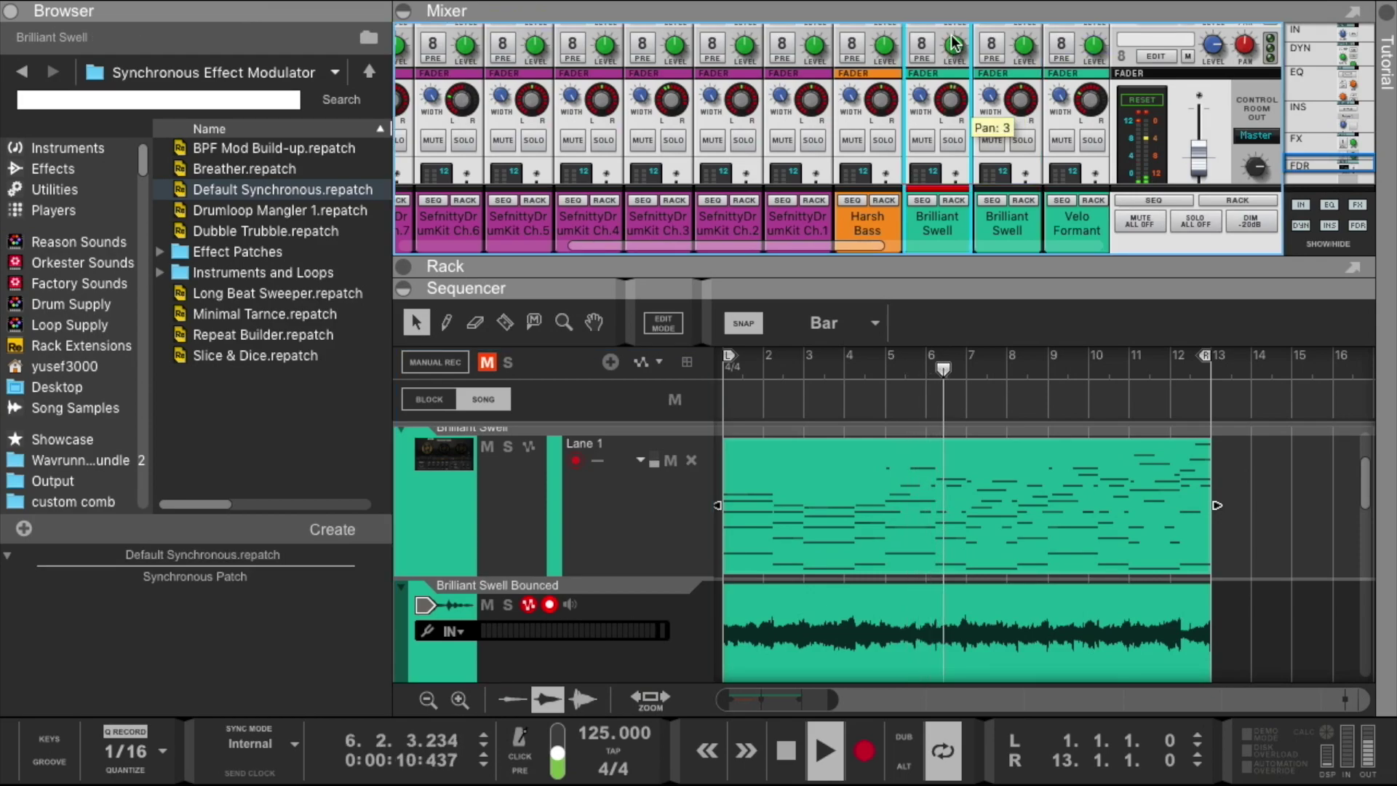
# Raise the system volume and shrink the mixer so the sequencer shows both Brilliant Swell tracks in full
pyautogui.scroll(-5, 968, 40)
pyautogui.hscroll(3, 968, 39)
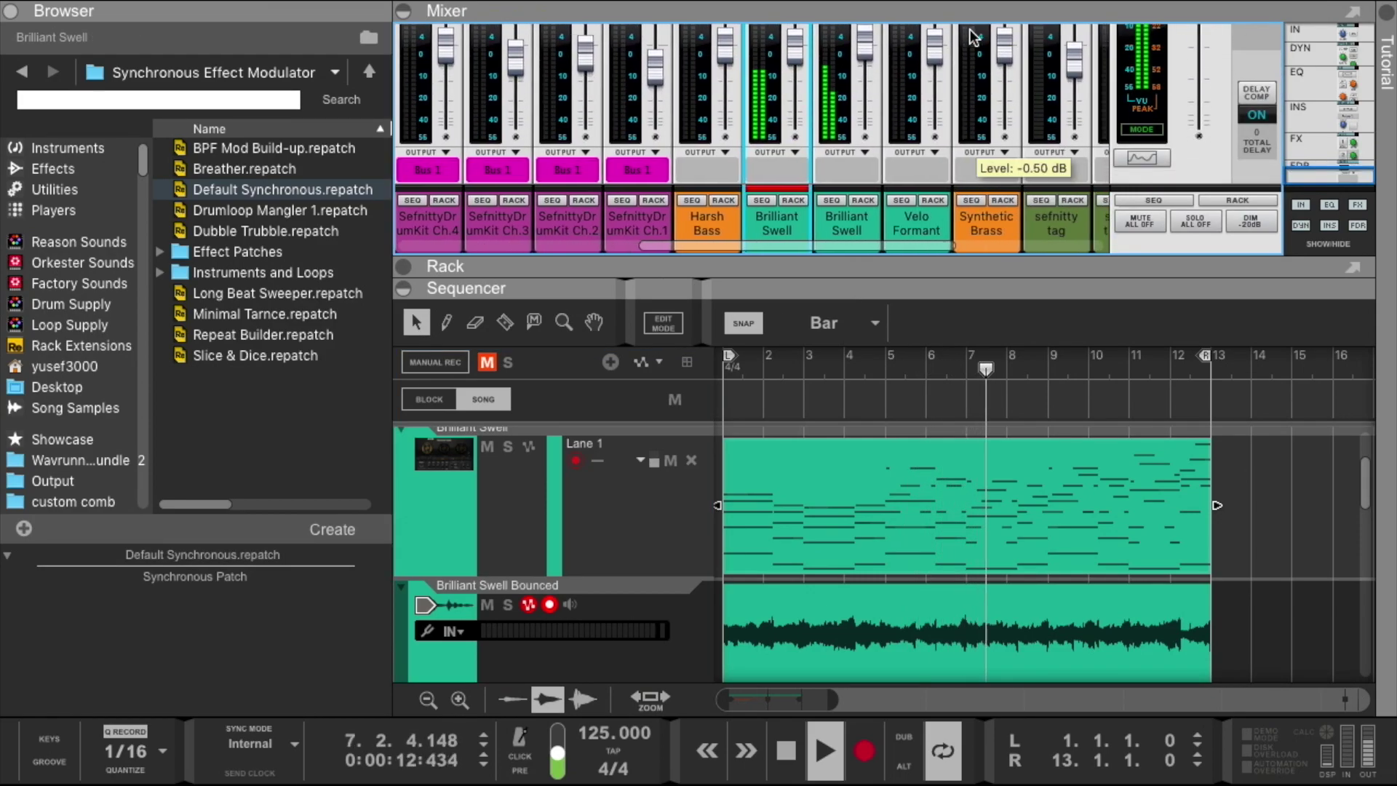
pyautogui.press('XF86AudioRaiseVolume')
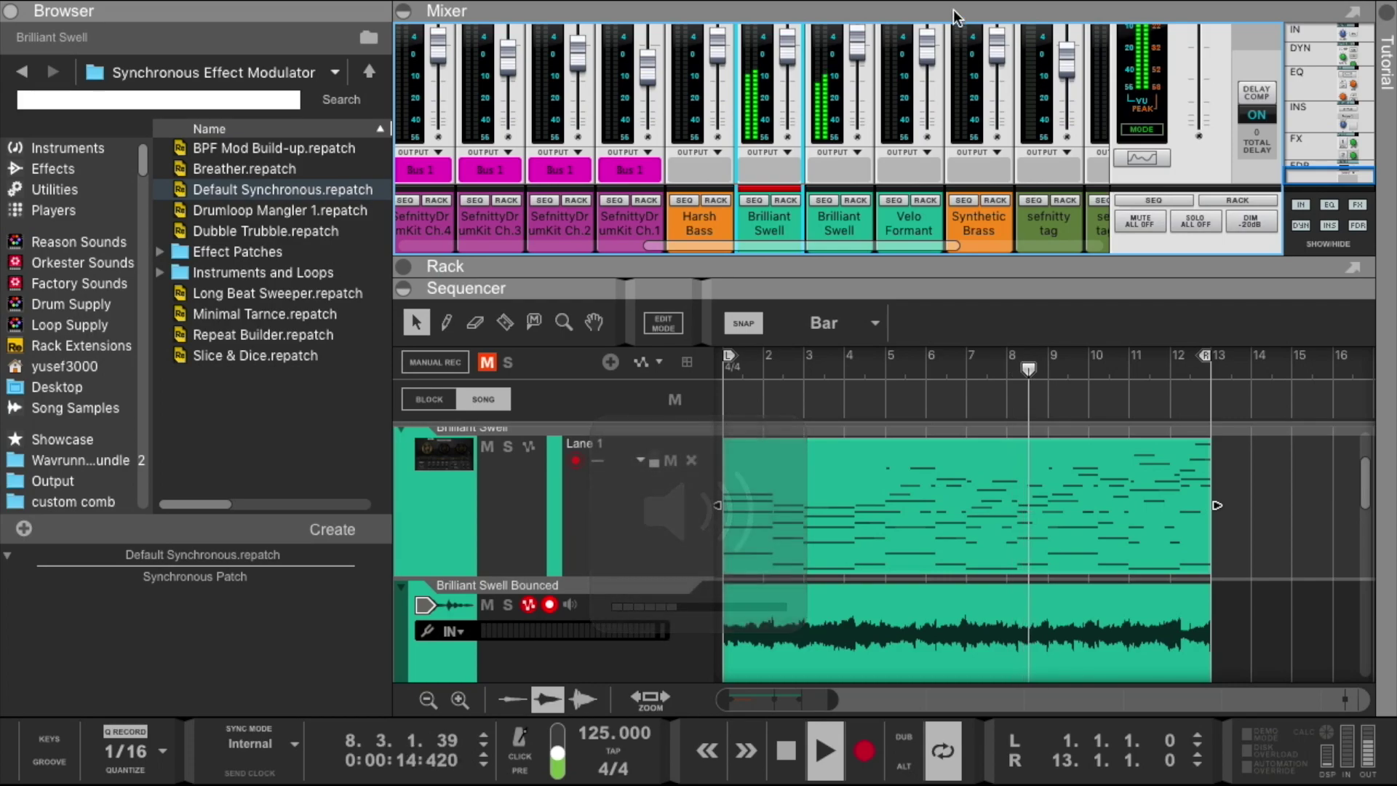
pyautogui.moveTo(828, 305); pyautogui.dragTo(697, 100)
pyautogui.moveTo(831, 707); pyautogui.dragTo(816, 707)
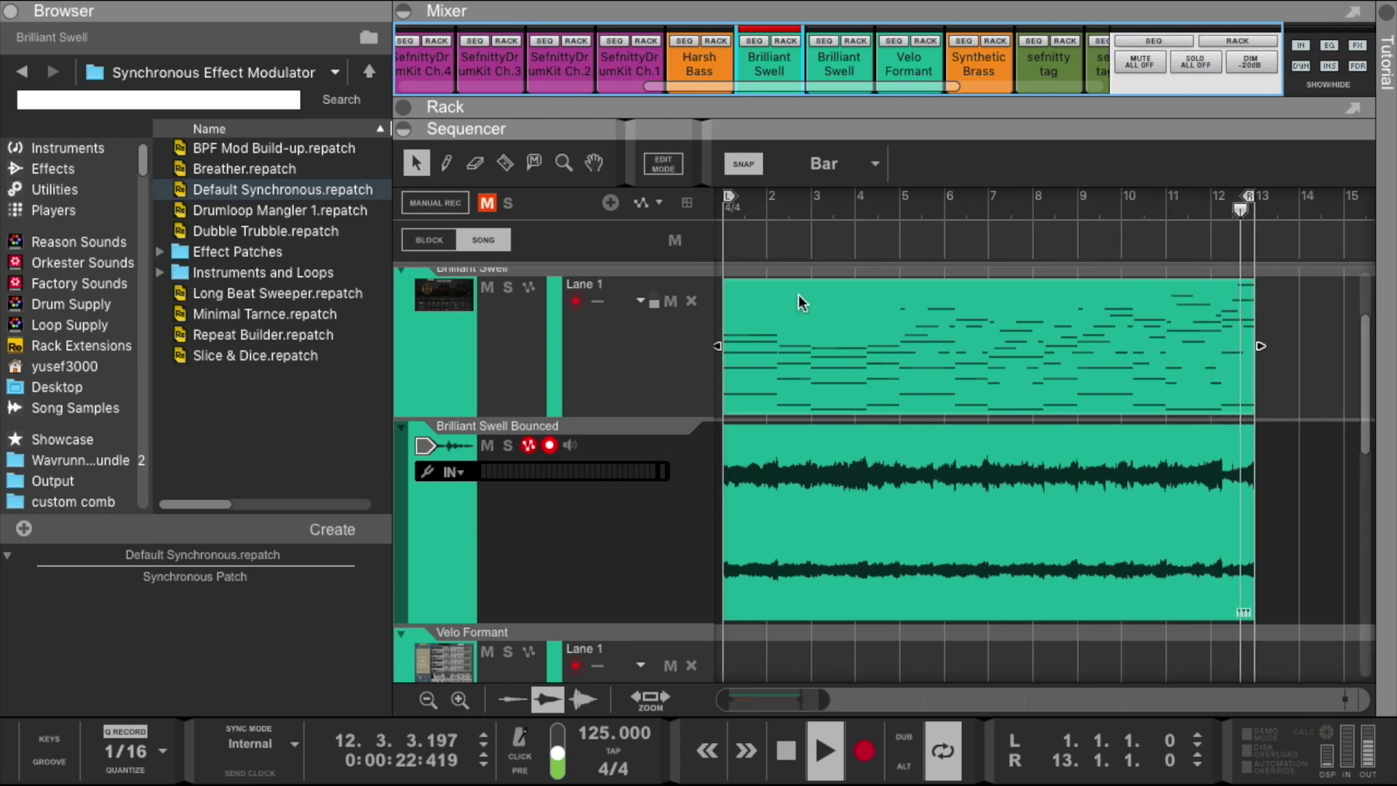